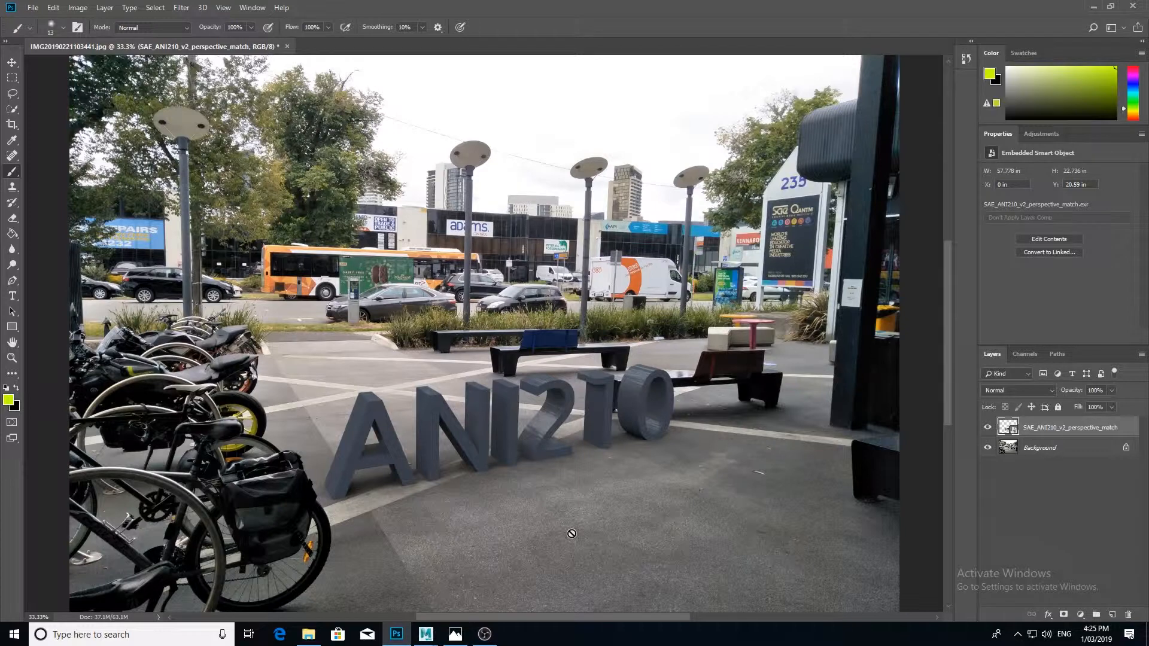
# Hide and show the SAE_ANI210_v2_perspective_match layer to compare it with the background photo, and switch to Maya
pyautogui.click(987, 428)
pyautogui.click(987, 429)
pyautogui.click(1094, 6)
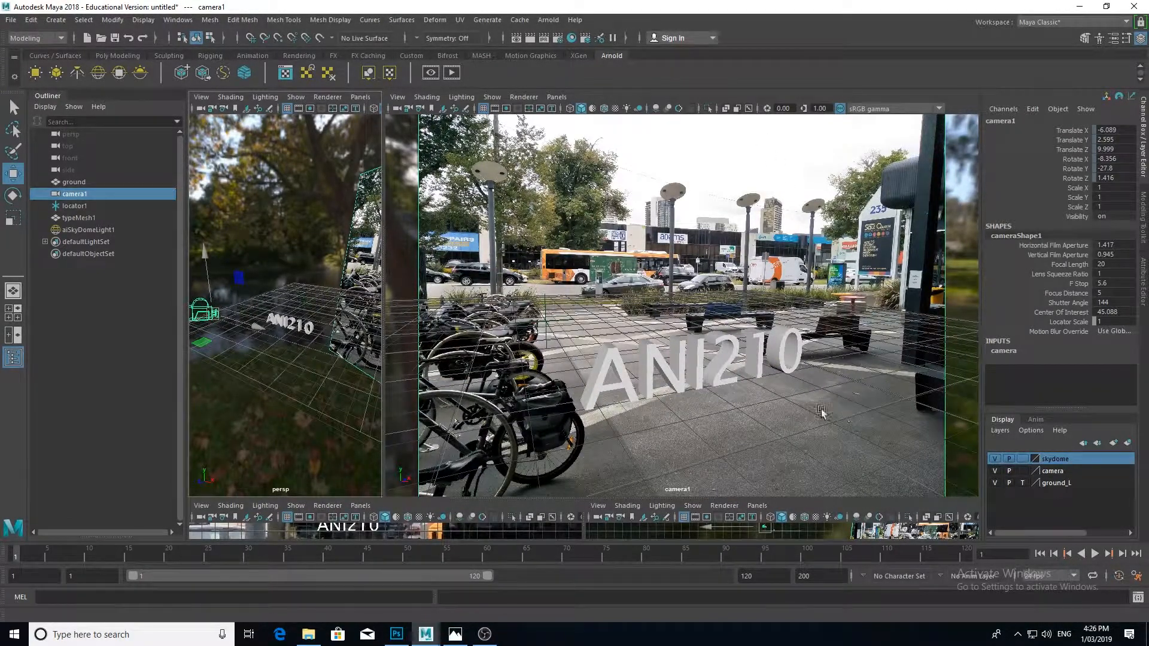
# Select the ANI210 text mesh in the perspective view, and replace the current scene with a new empty scene
pyautogui.keyDown('alt'); pyautogui.moveTo(276, 388); pyautogui.dragTo(286, 343); pyautogui.keyUp('alt')
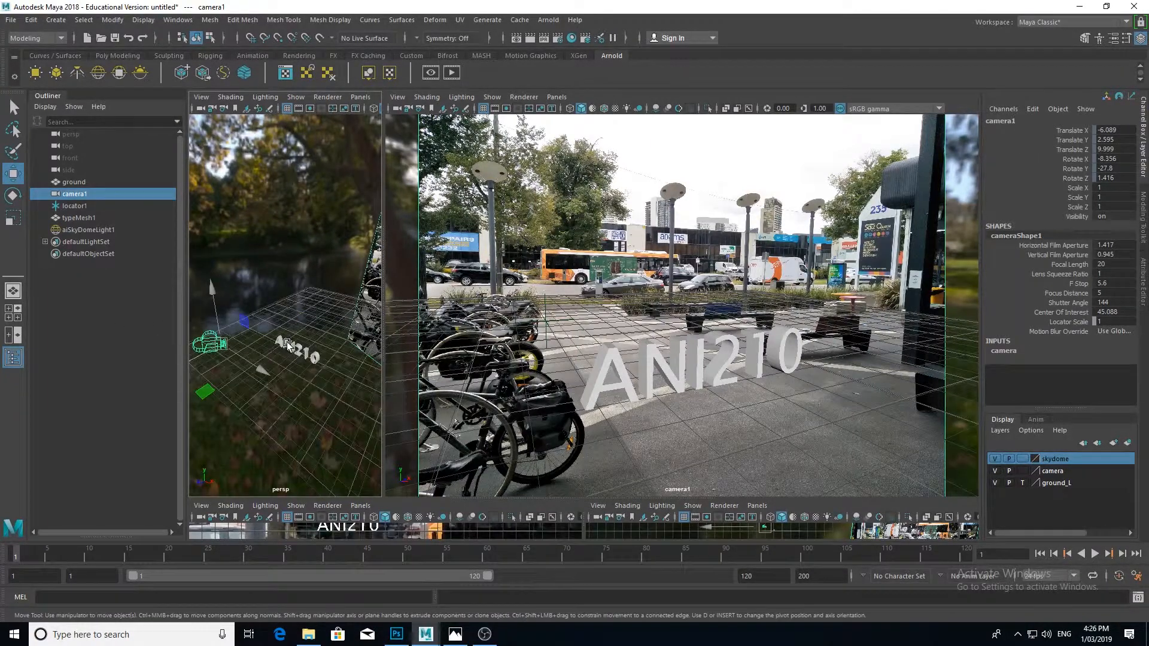
pyautogui.click(299, 350)
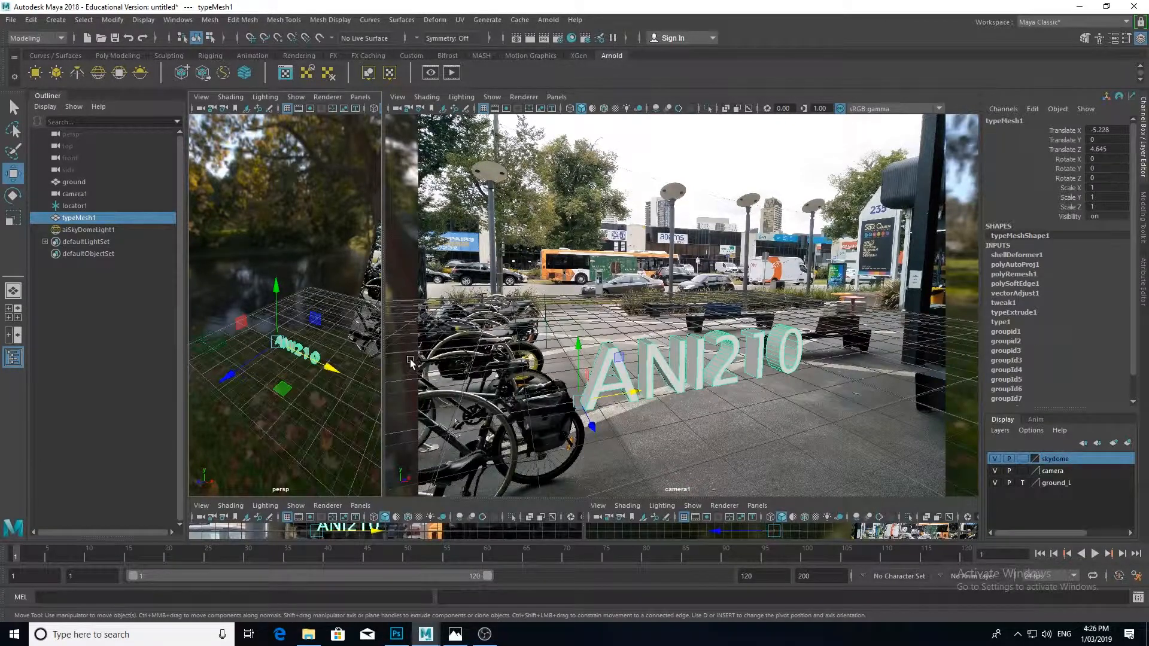
pyautogui.click(11, 20)
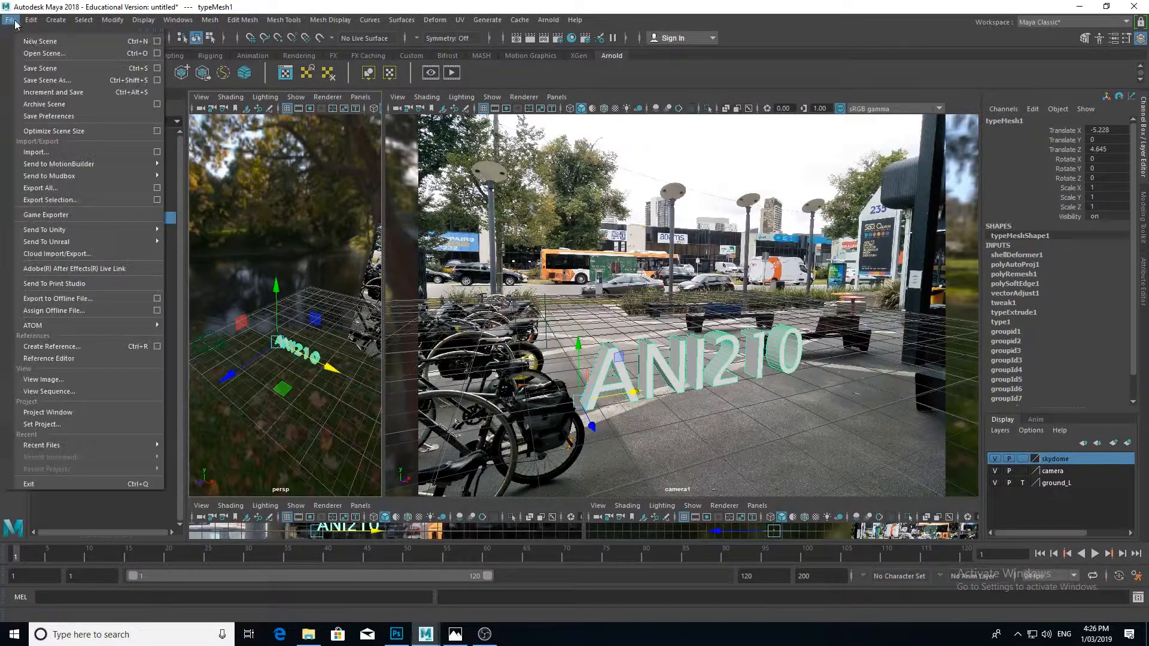
pyautogui.click(37, 42)
pyautogui.click(584, 320)
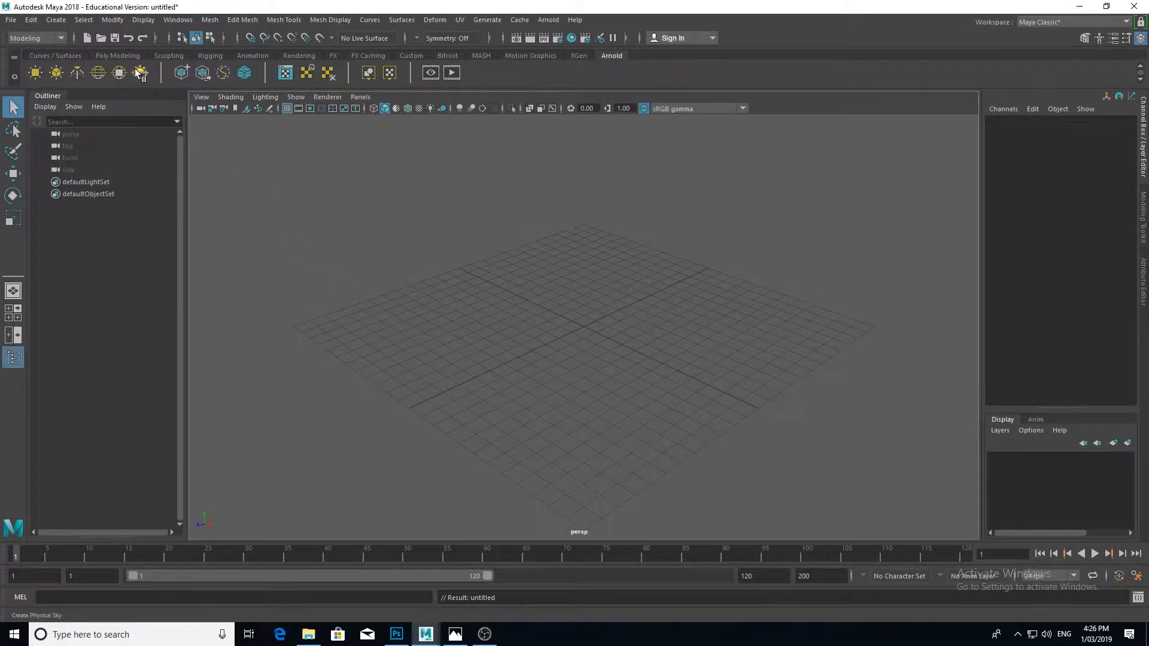
# Create a camera and look through it in the viewport
pyautogui.click(64, 20)
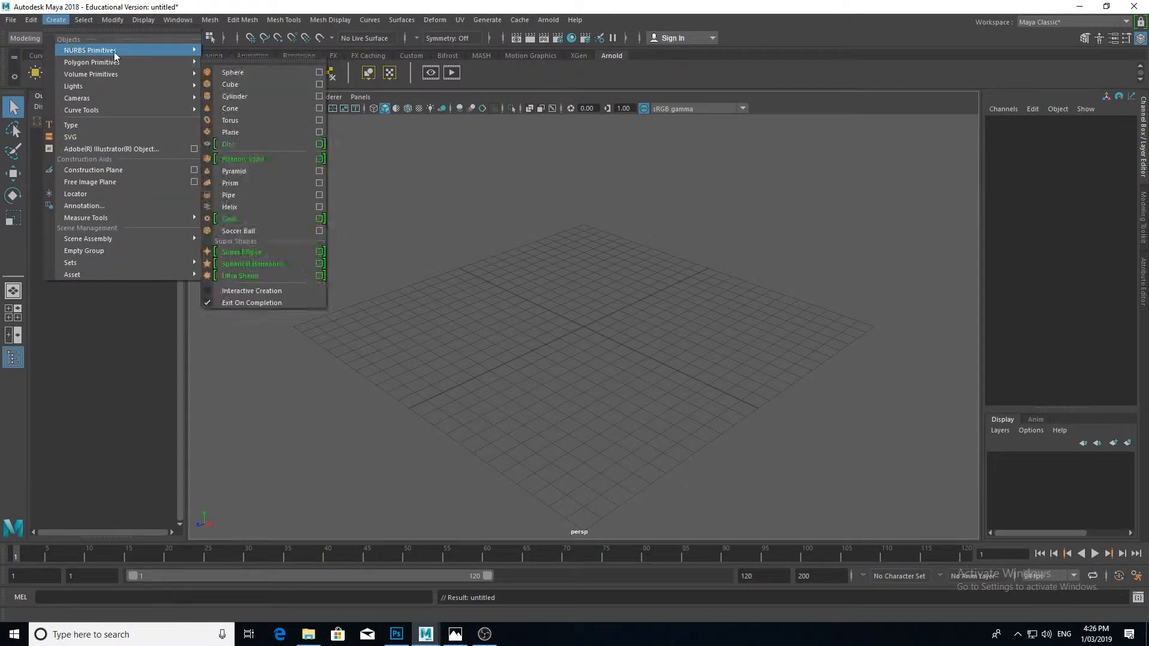
pyautogui.moveTo(173, 99)
pyautogui.click(228, 108)
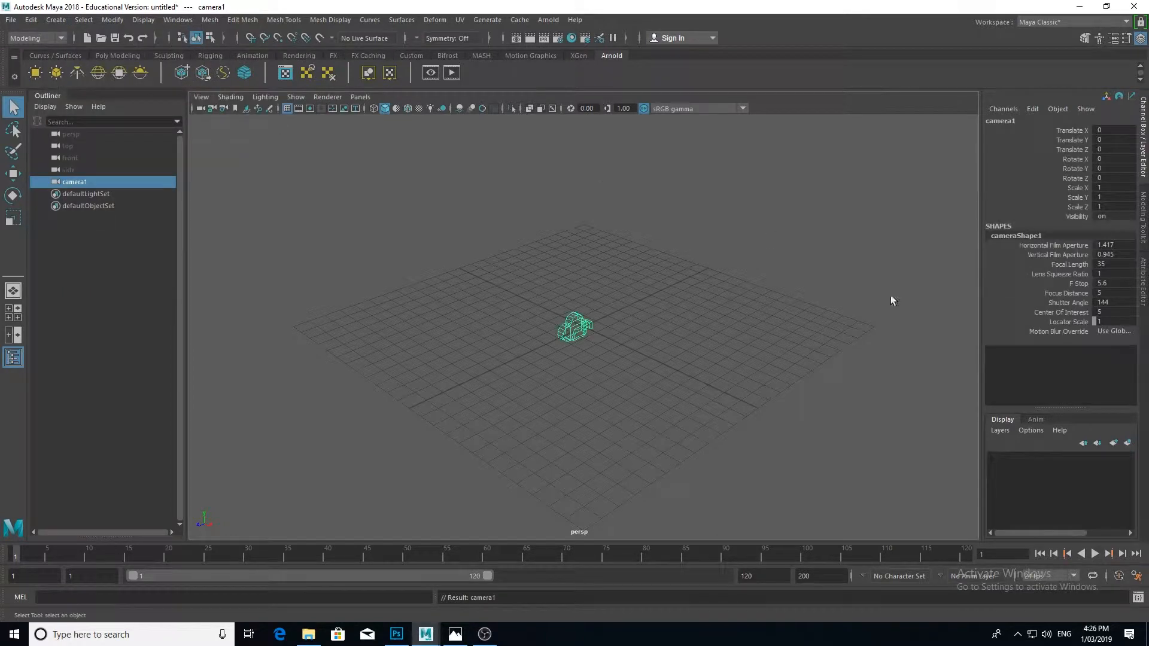
pyautogui.click(601, 339)
pyautogui.click(576, 327)
pyautogui.click(360, 97)
pyautogui.moveTo(386, 109)
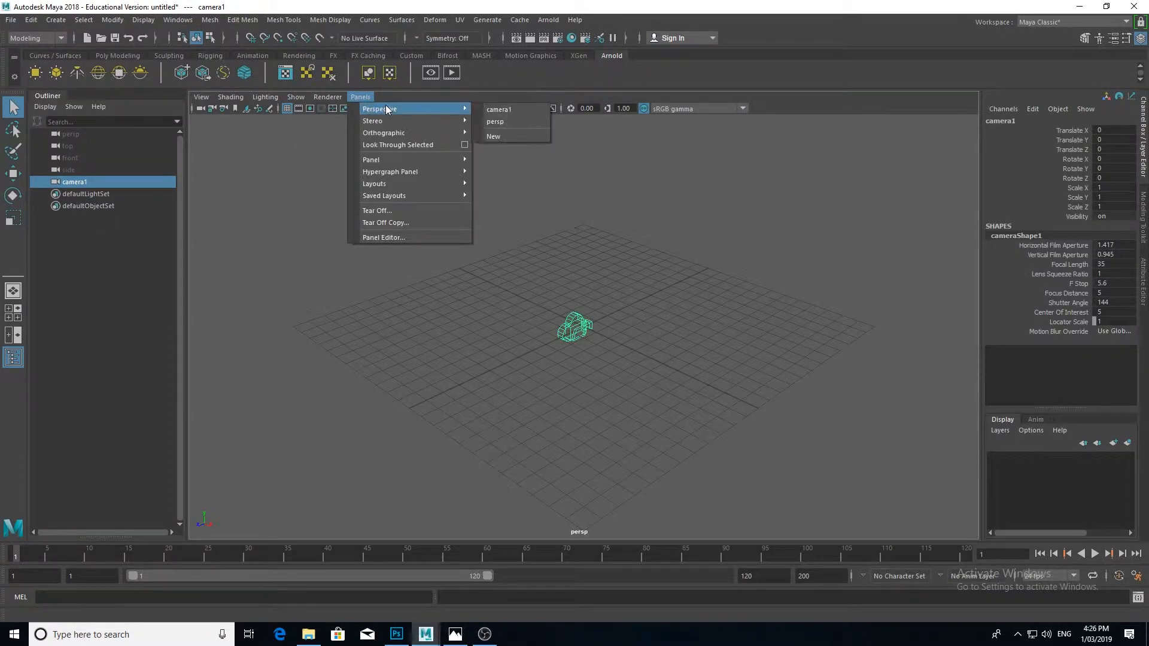
pyautogui.click(530, 110)
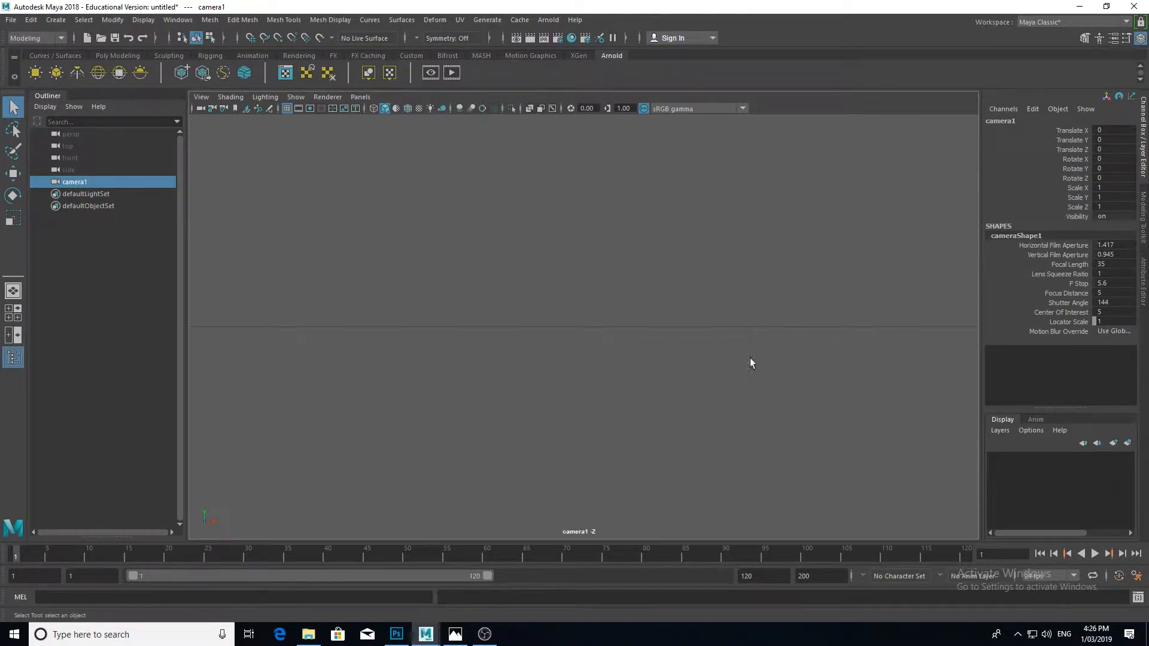
# Pull the new camera back to about Translate Z 20.7 and tilt it down to Rotate X -7.2 to view the grid
pyautogui.keyDown('alt'); pyautogui.moveTo(736, 364); pyautogui.dragTo(655, 402); pyautogui.keyUp('alt')
pyautogui.keyDown('alt'); pyautogui.moveTo(655, 402); pyautogui.dragTo(635, 372, button='middle'); pyautogui.keyUp('alt')
pyautogui.scroll(-9, 646, 344)
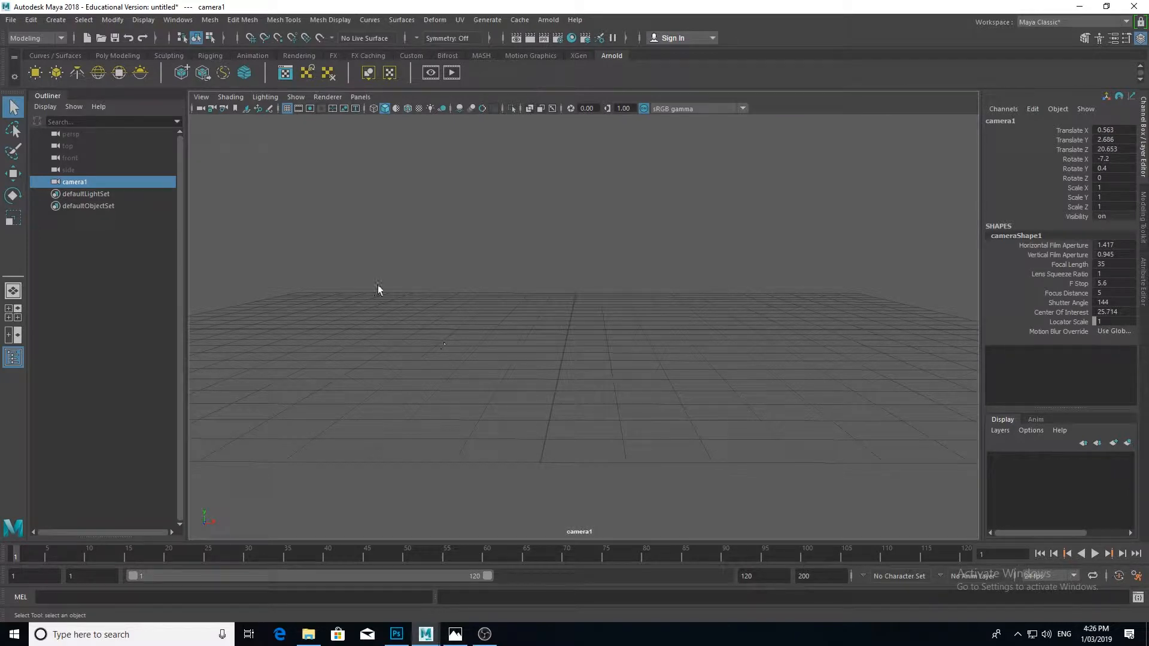
# Preview the photos in the backplates folder and import IMG20190221103441.jpg as camera1's image plane
pyautogui.click(201, 97)
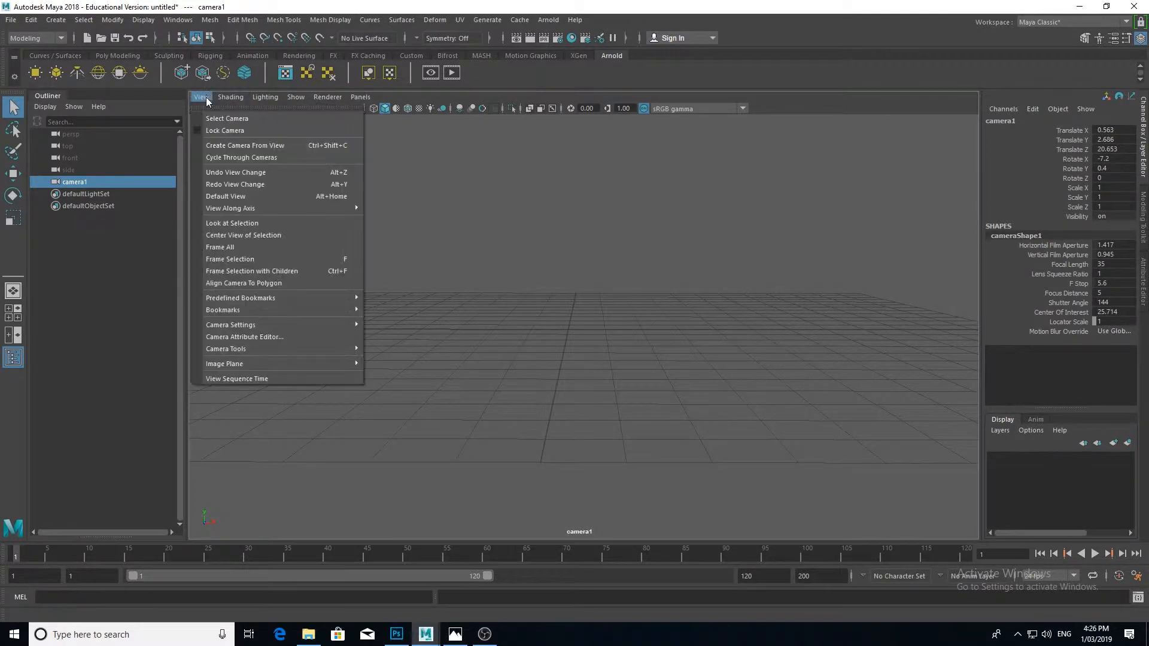
pyautogui.moveTo(319, 363)
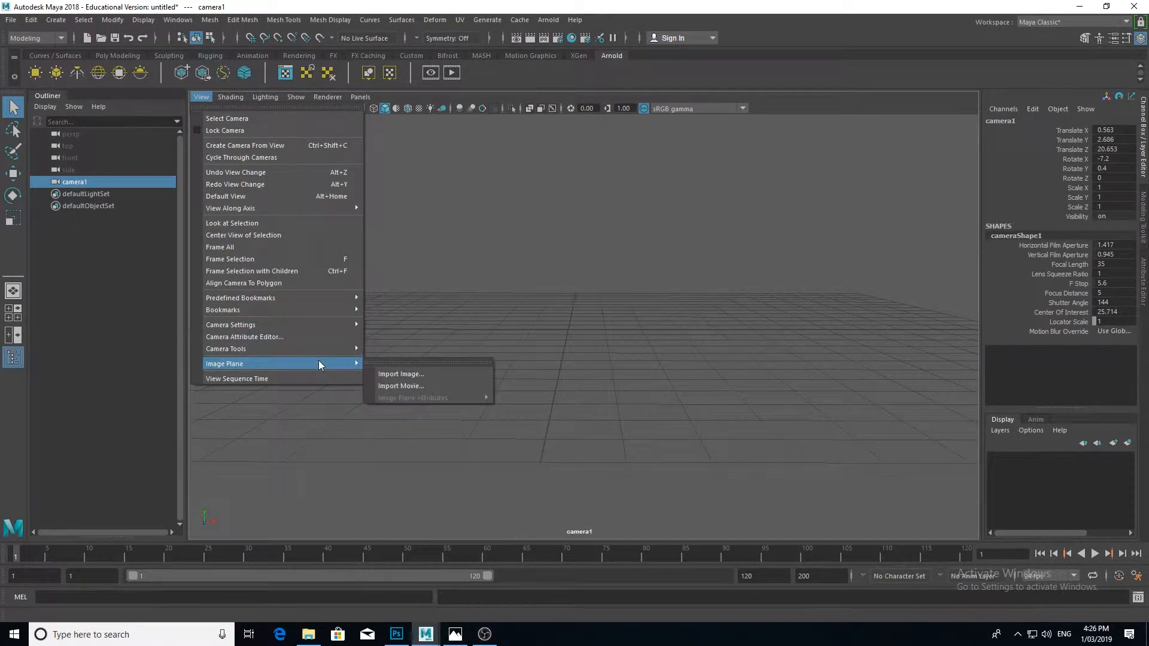
pyautogui.click(427, 373)
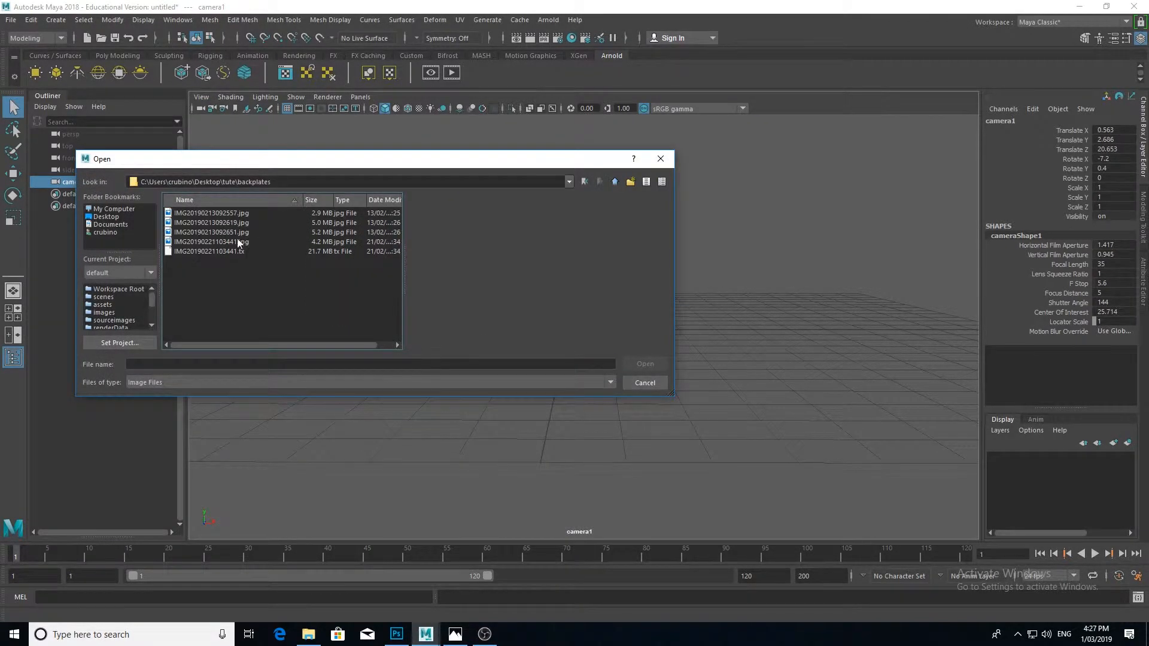
pyautogui.click(237, 242)
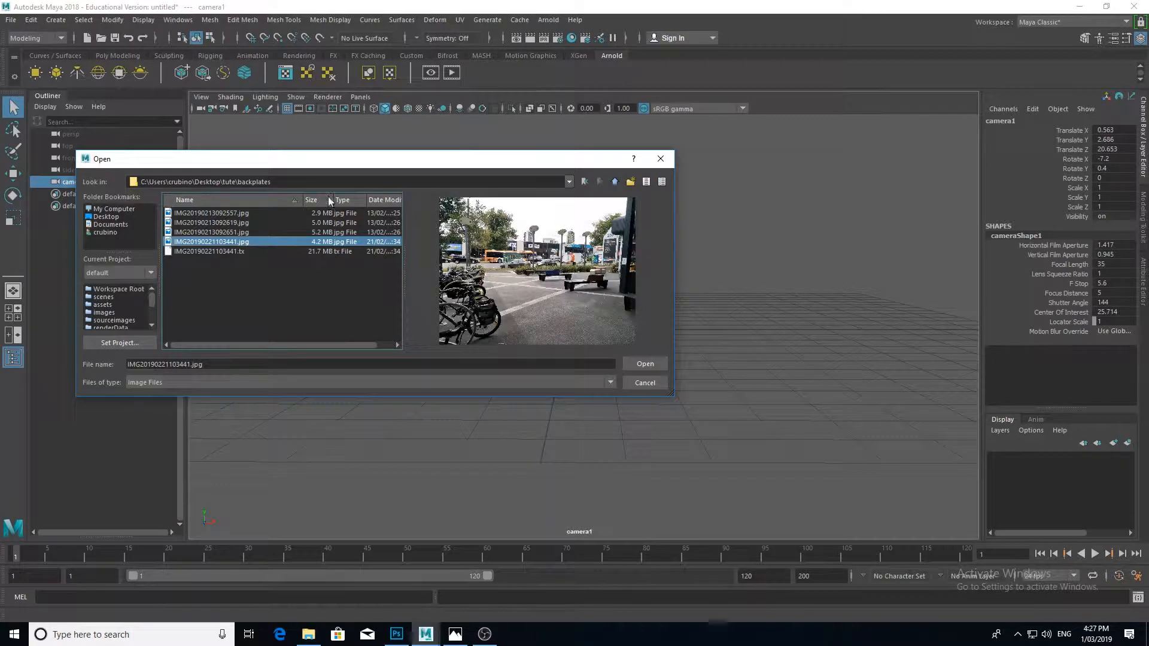
pyautogui.click(231, 214)
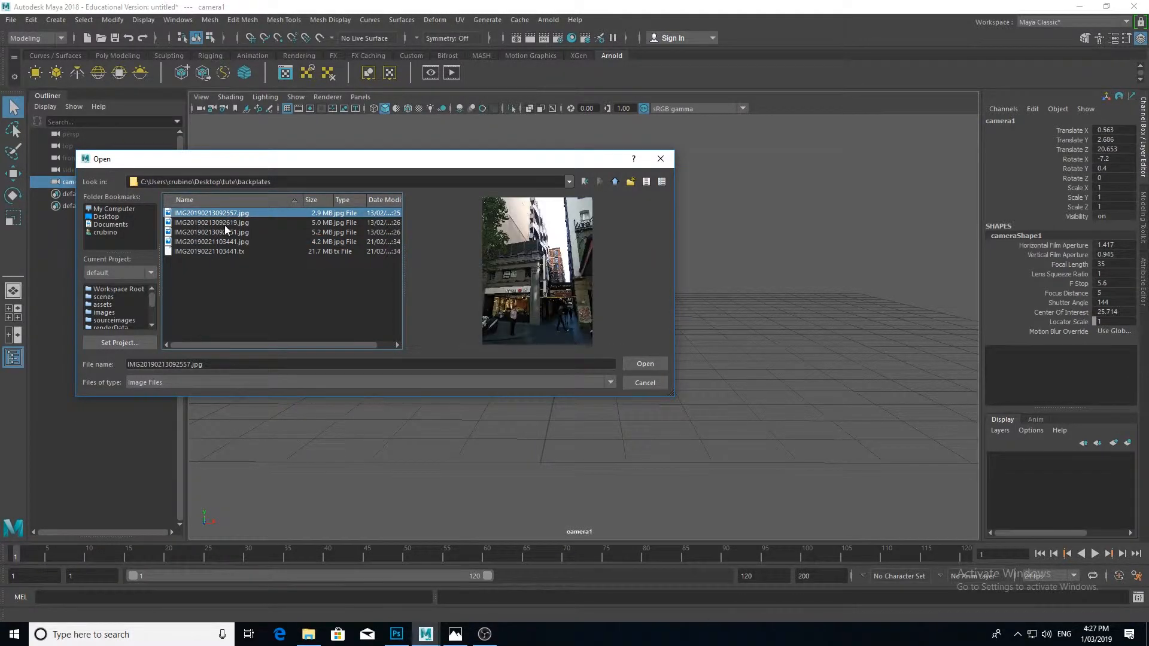
pyautogui.click(224, 225)
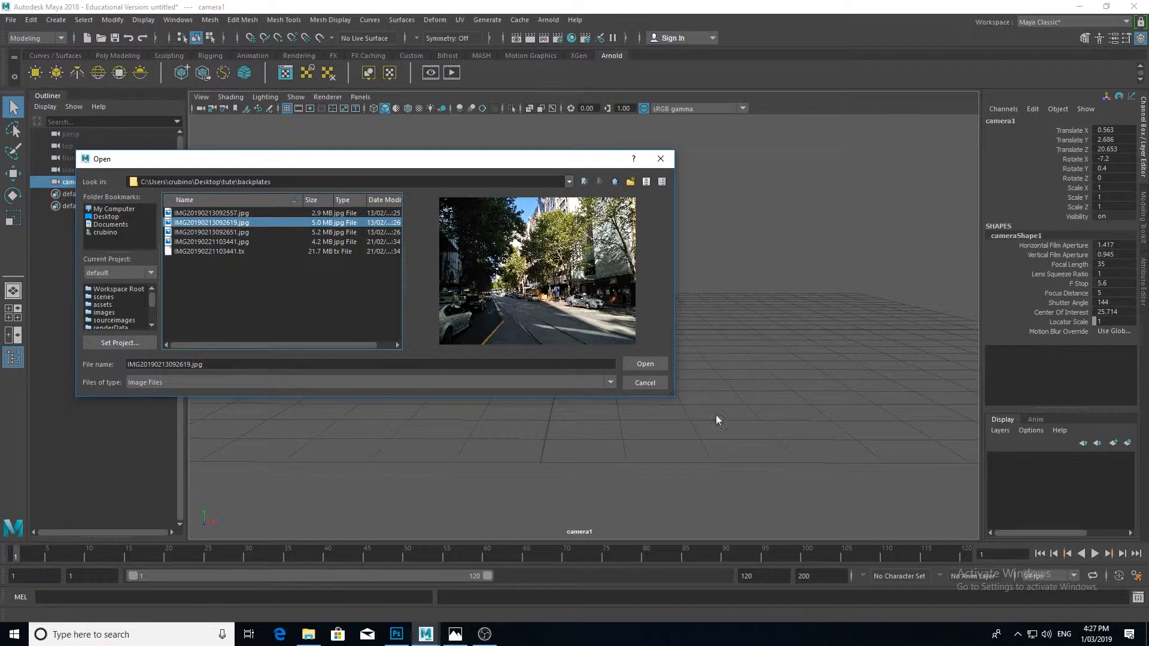
pyautogui.moveTo(671, 391); pyautogui.dragTo(729, 491)
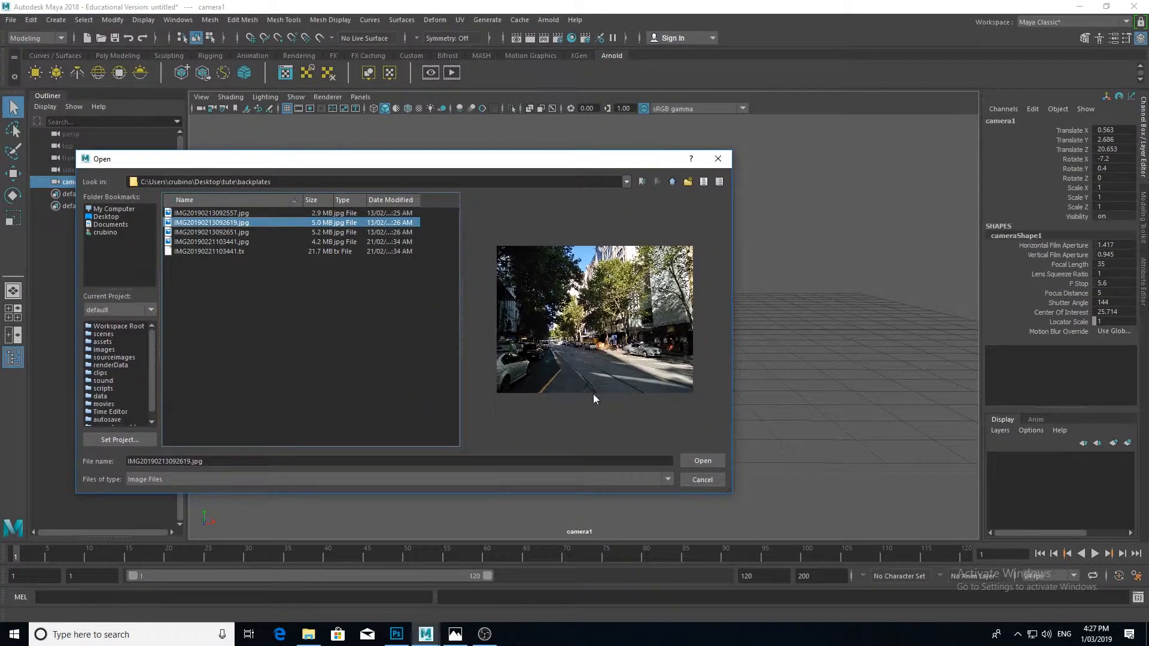
pyautogui.click(226, 233)
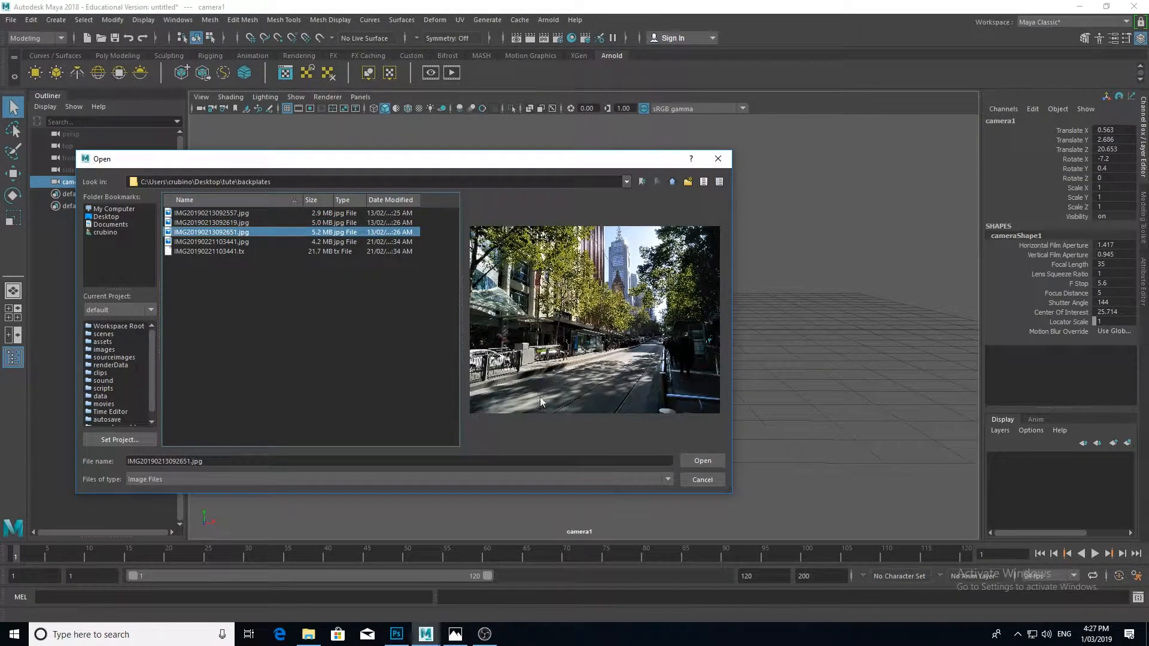
pyautogui.click(220, 242)
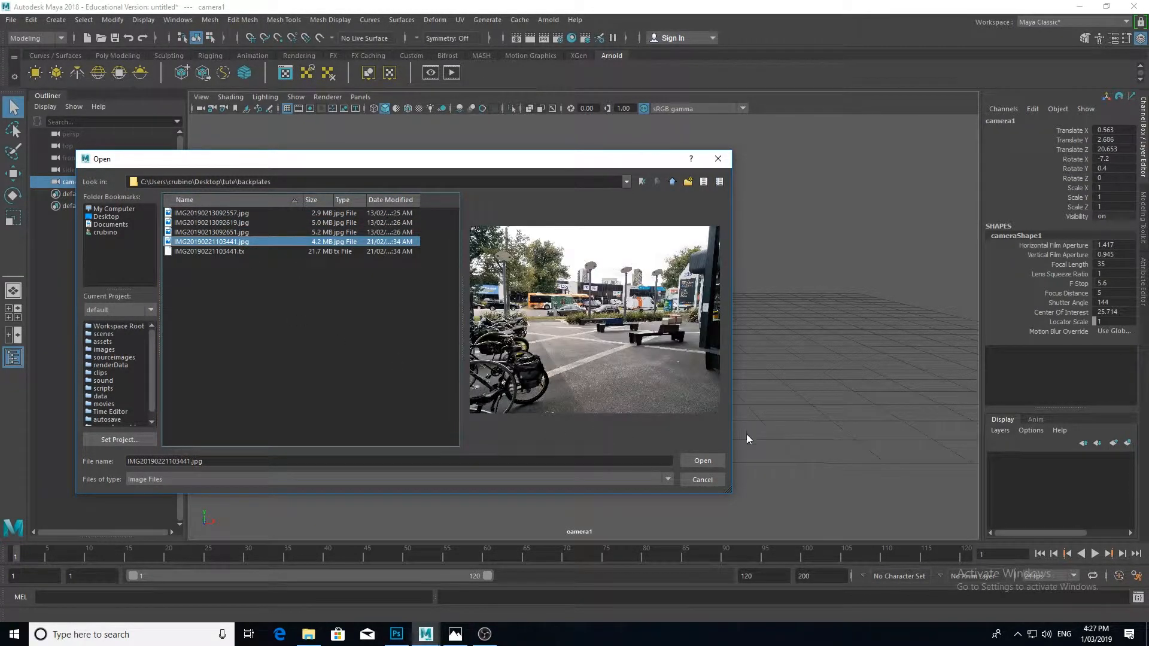
pyautogui.click(703, 461)
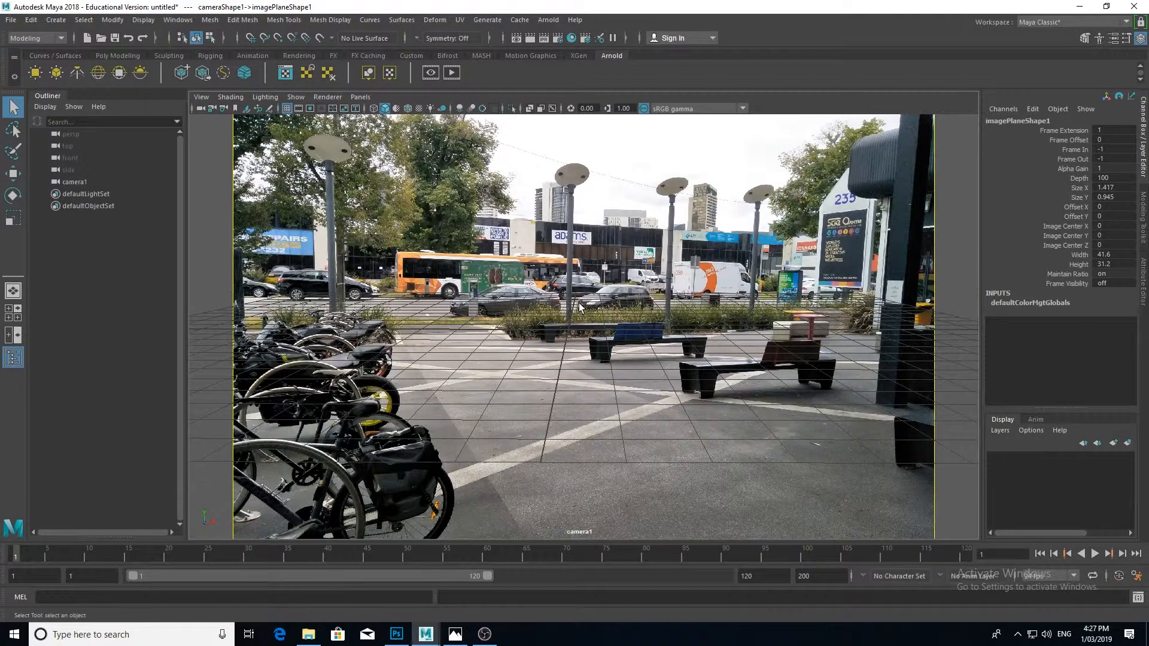
# Show multiple views and replace the top view with the persp view beside the camera1 view
pyautogui.press('space')
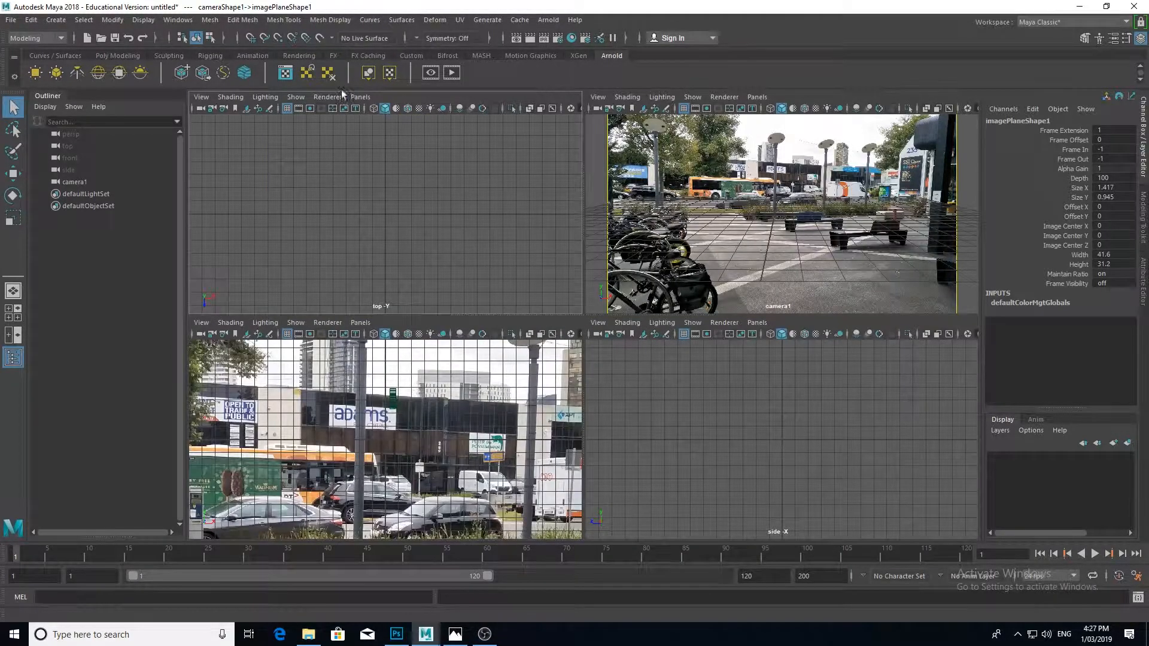
pyautogui.click(360, 97)
pyautogui.moveTo(389, 109)
pyautogui.click(500, 122)
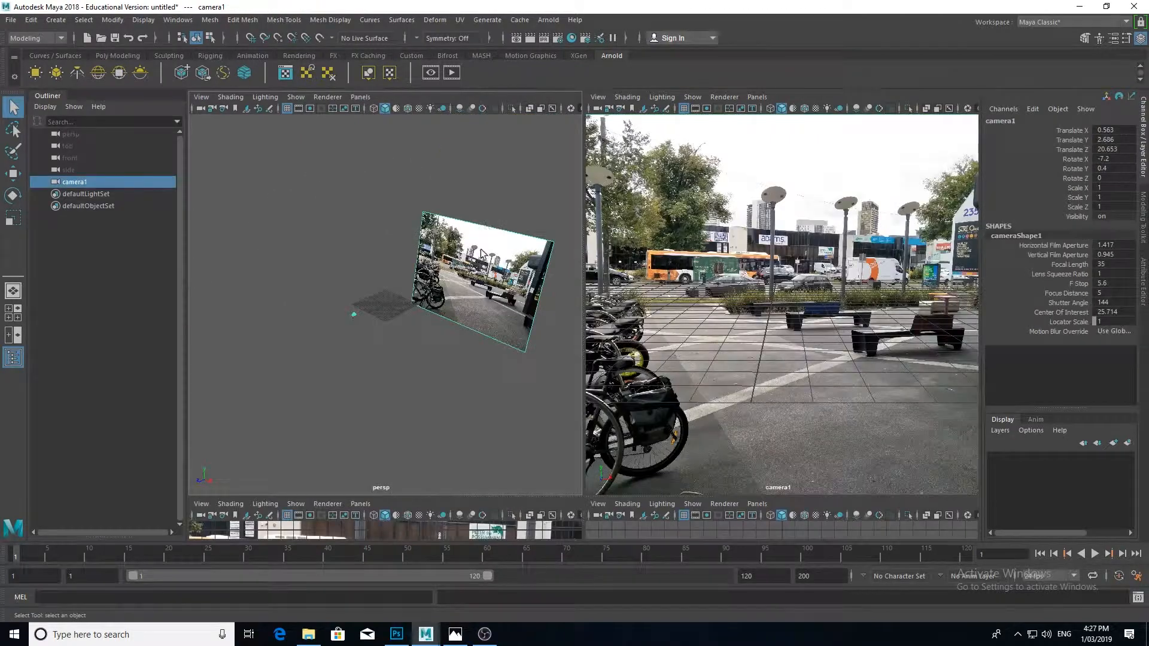
# Move camera1 up and back to about Translate Y 10.1 and Z 29.5 while checking the grid against the photo
pyautogui.press('w')
pyautogui.keyDown('alt'); pyautogui.moveTo(476, 330); pyautogui.dragTo(371, 300); pyautogui.keyUp('alt')
pyautogui.moveTo(297, 263); pyautogui.dragTo(265, 219)
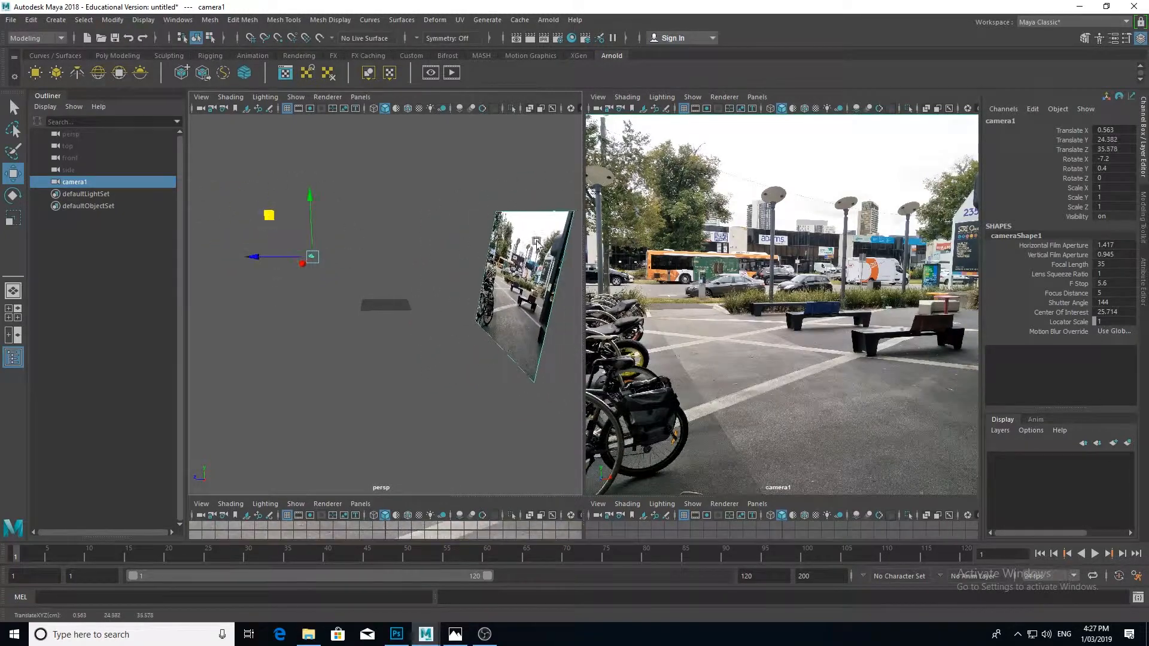
pyautogui.moveTo(382, 369)
pyautogui.keyDown('alt'); pyautogui.mouseDown()
pyautogui.moveTo(453, 392)
pyautogui.moveTo(378, 358)
pyautogui.mouseUp(); pyautogui.keyUp('alt')
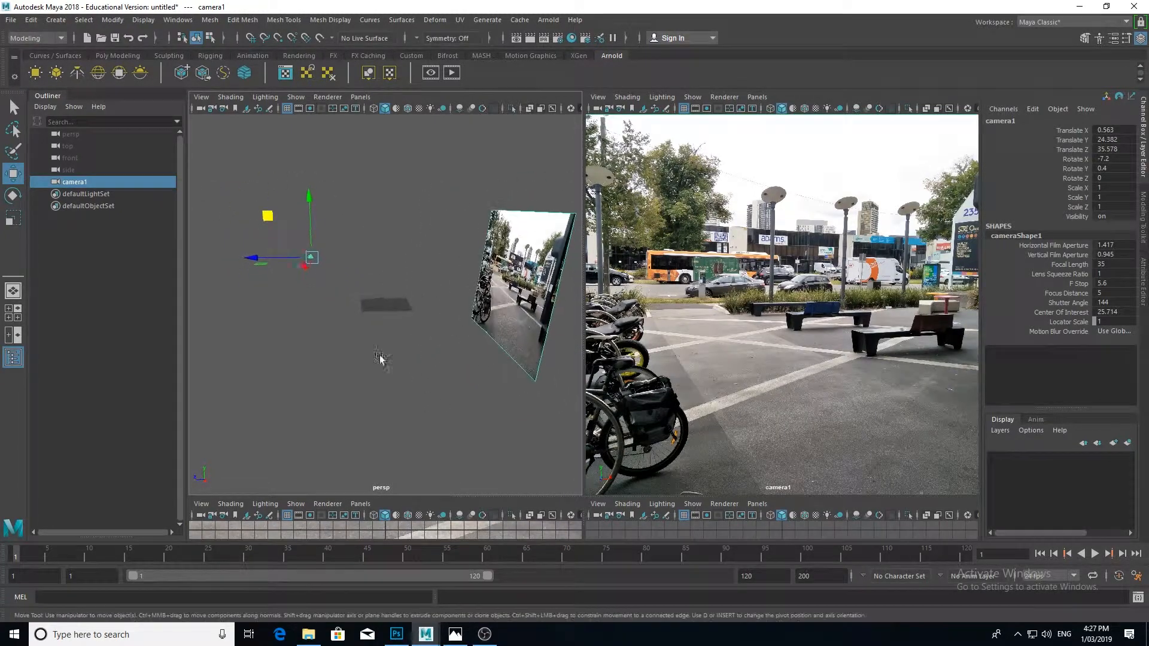
pyautogui.moveTo(268, 218); pyautogui.dragTo(290, 256)
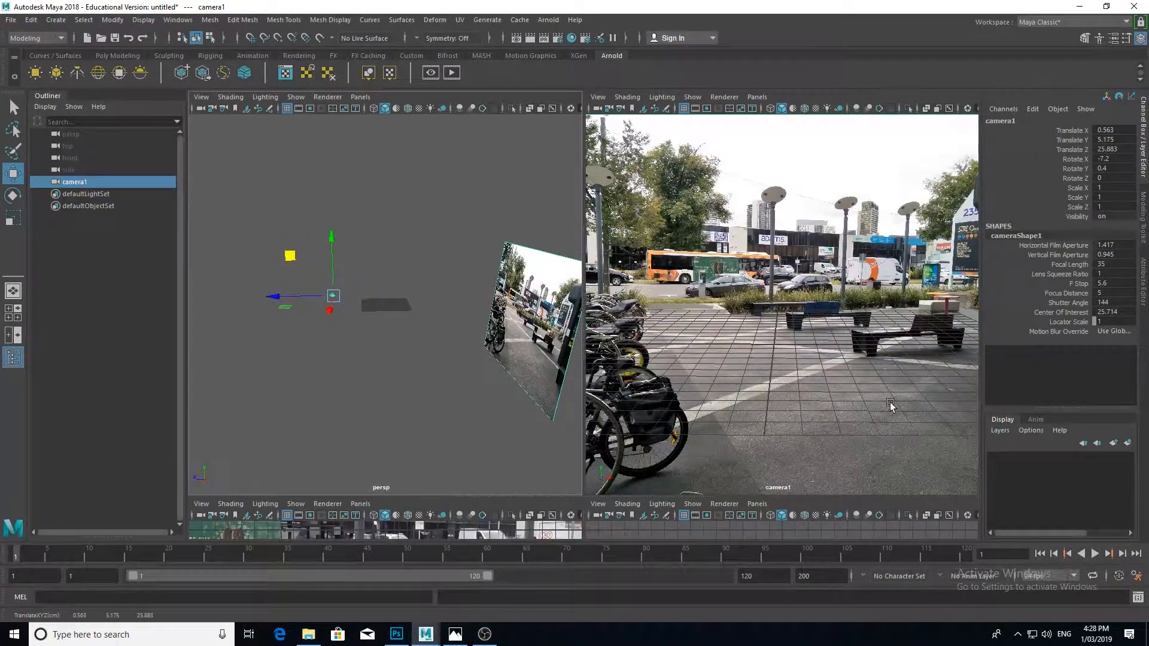
pyautogui.moveTo(291, 256)
pyautogui.mouseDown()
pyautogui.moveTo(305, 260)
pyautogui.moveTo(271, 259)
pyautogui.moveTo(283, 249)
pyautogui.moveTo(288, 264)
pyautogui.moveTo(280, 248)
pyautogui.mouseUp()
# Create a polygon plane at the origin and scale it uniformly to about 23.9 to cover the grid
pyautogui.keyDown('alt'); pyautogui.moveTo(336, 316); pyautogui.dragTo(397, 376); pyautogui.keyUp('alt')
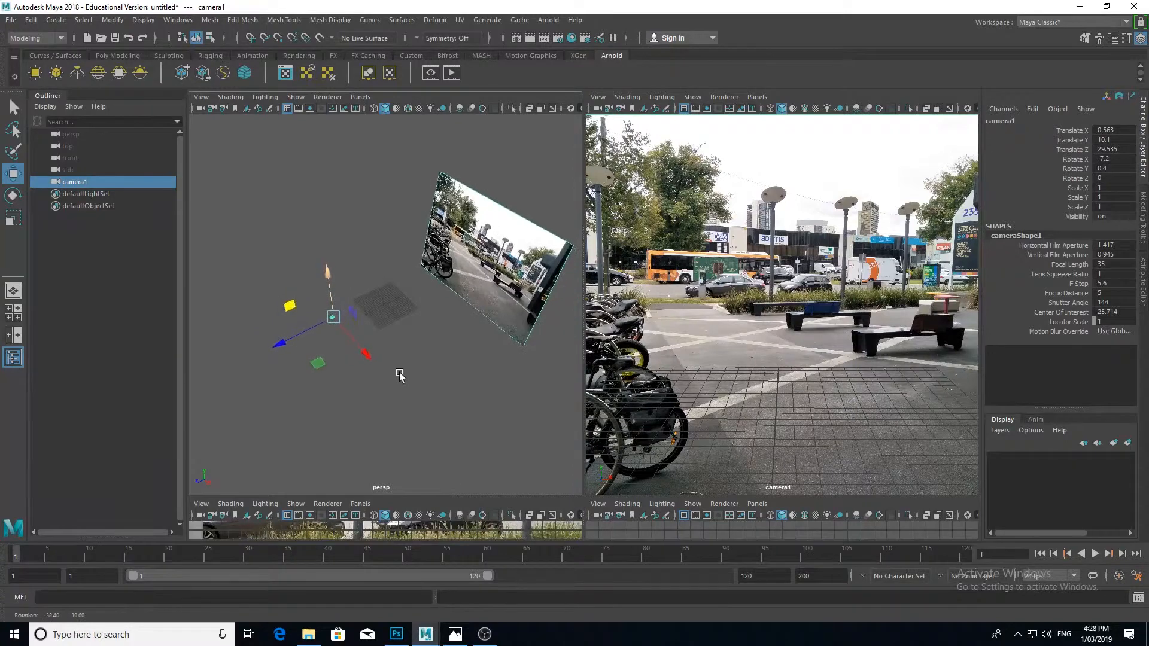
pyautogui.scroll(2, 397, 376)
pyautogui.scroll(2, 389, 335)
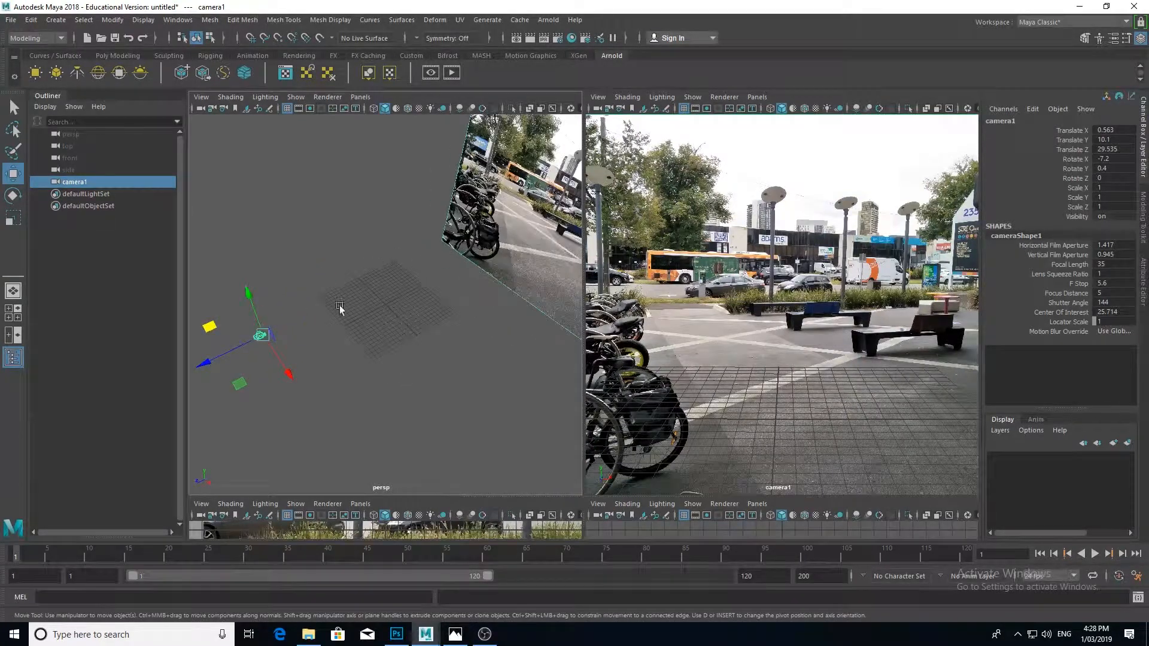
pyautogui.click(118, 55)
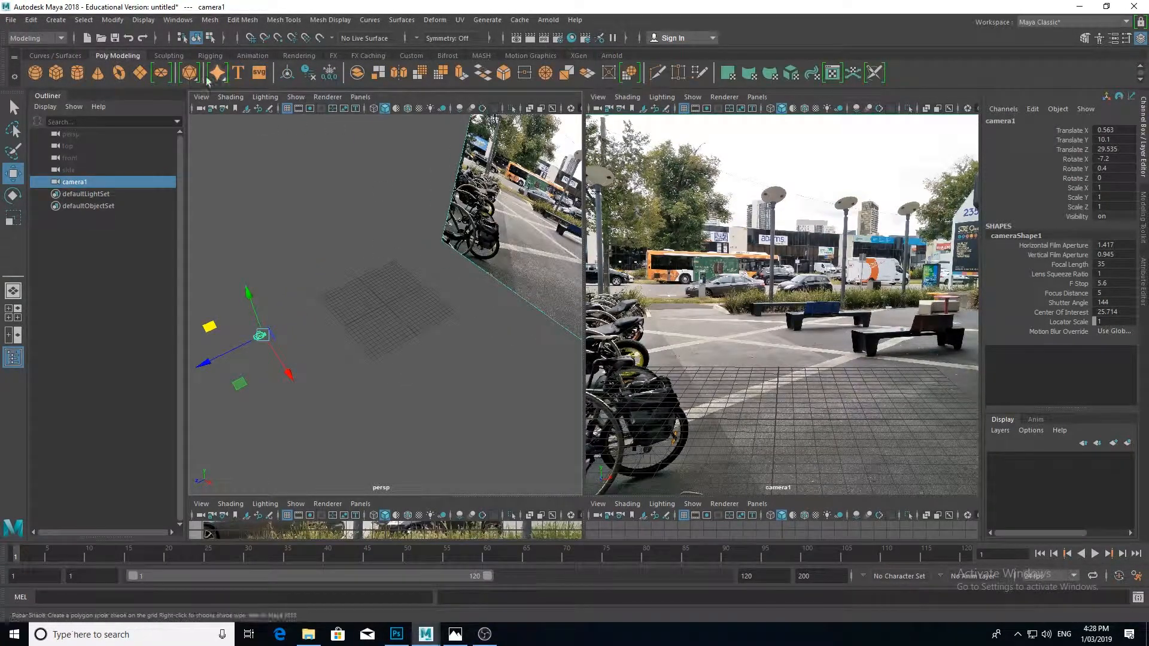
pyautogui.click(140, 73)
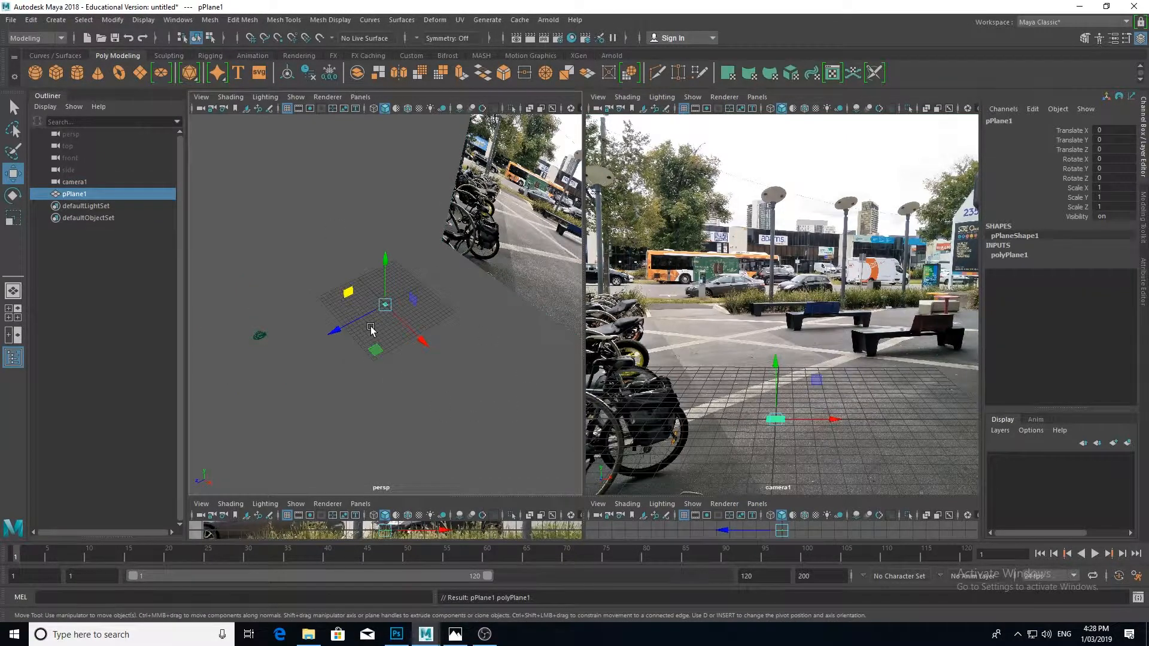
pyautogui.press('r')
pyautogui.moveTo(385, 305); pyautogui.dragTo(500, 303)
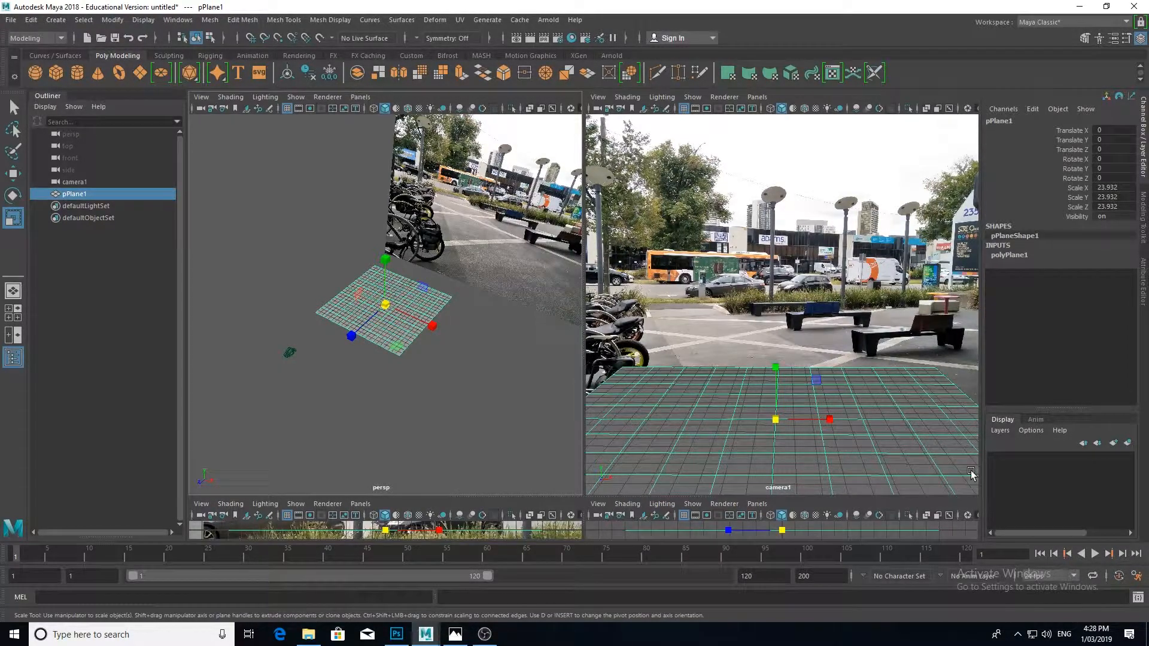
# Put the plane in a new display layer named ground_plane and set the layer to template display
pyautogui.click(1000, 431)
pyautogui.click(1017, 460)
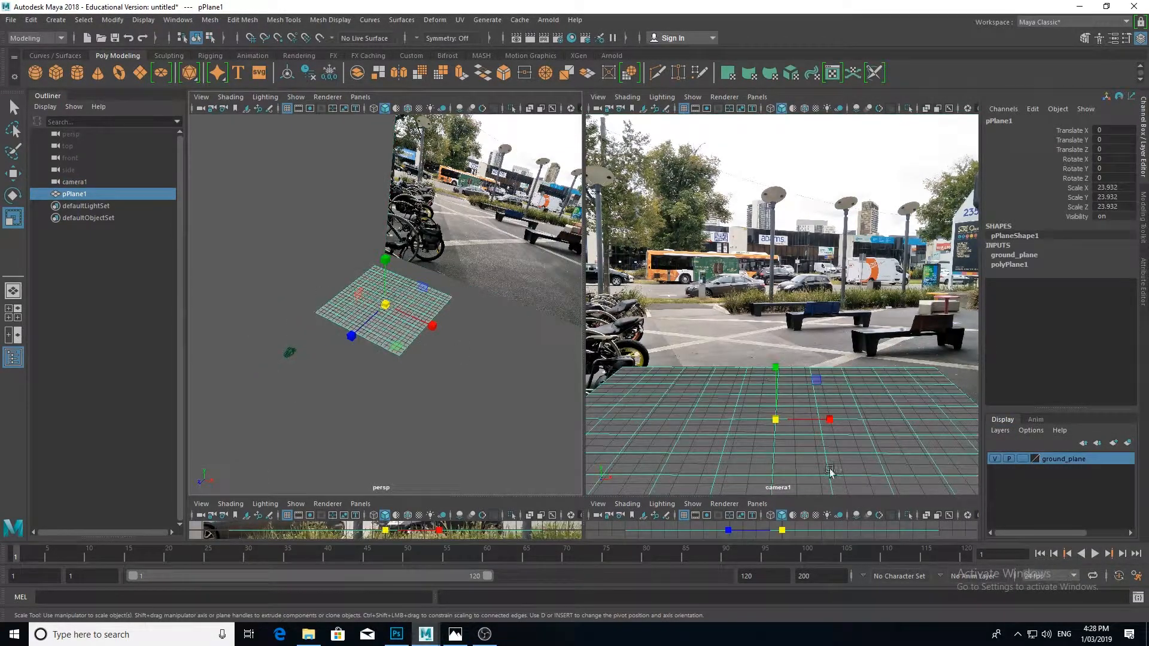
pyautogui.click(1025, 459)
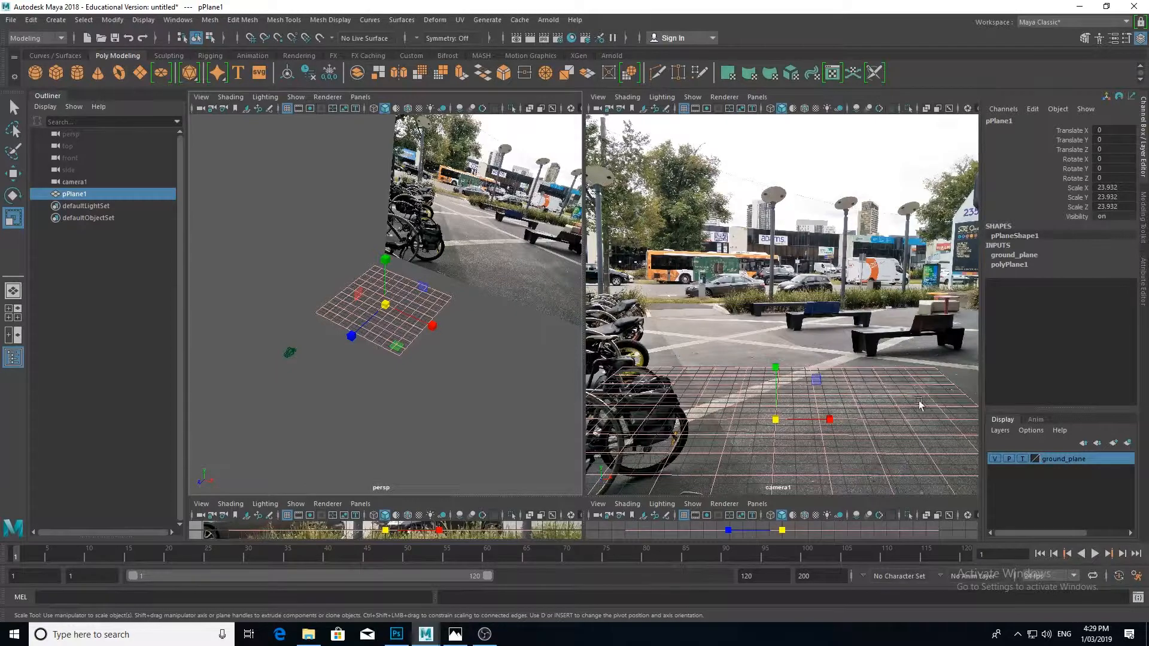
# Align camera1 so the ground plane matches the photo's paving, at about Translate -3.6, 5, 16 and Rotate -10.2, -19.6, 0
pyautogui.click(289, 353)
pyautogui.keyDown('alt'); pyautogui.moveTo(819, 428); pyautogui.dragTo(771, 448); pyautogui.keyUp('alt')
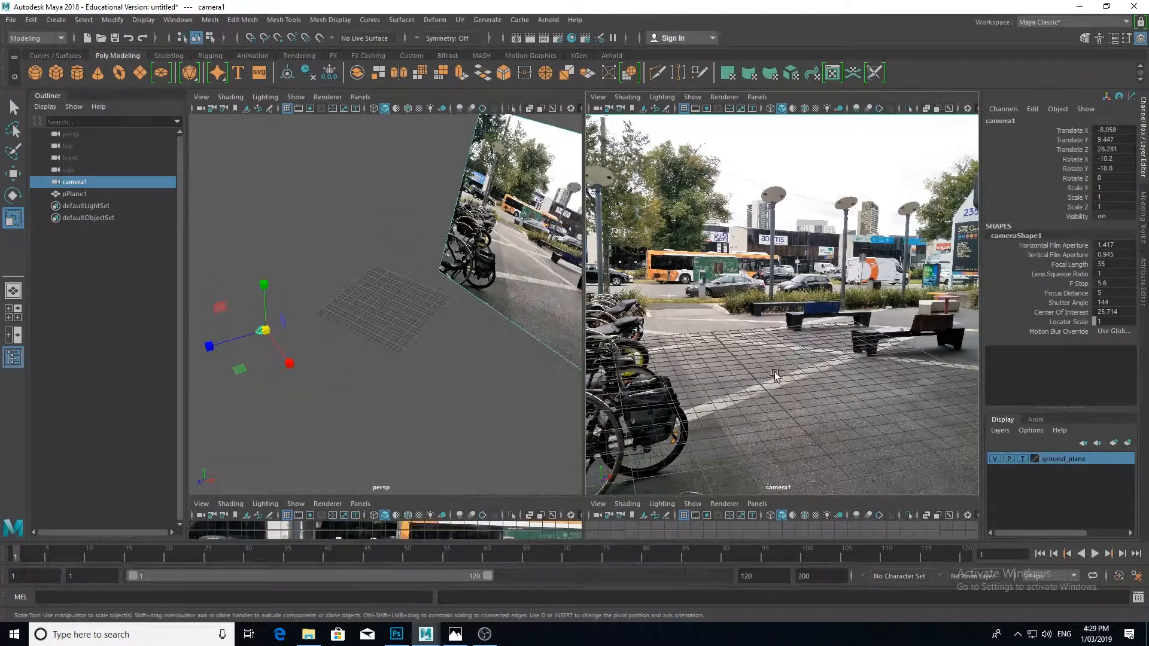
pyautogui.scroll(5, 779, 396)
pyautogui.keyDown('alt'); pyautogui.moveTo(769, 412); pyautogui.dragTo(743, 321, button='middle'); pyautogui.keyUp('alt')
pyautogui.keyDown('alt'); pyautogui.moveTo(743, 424); pyautogui.dragTo(734, 412); pyautogui.keyUp('alt')
pyautogui.keyDown('alt'); pyautogui.moveTo(734, 413); pyautogui.dragTo(734, 413, button='middle'); pyautogui.keyUp('alt')
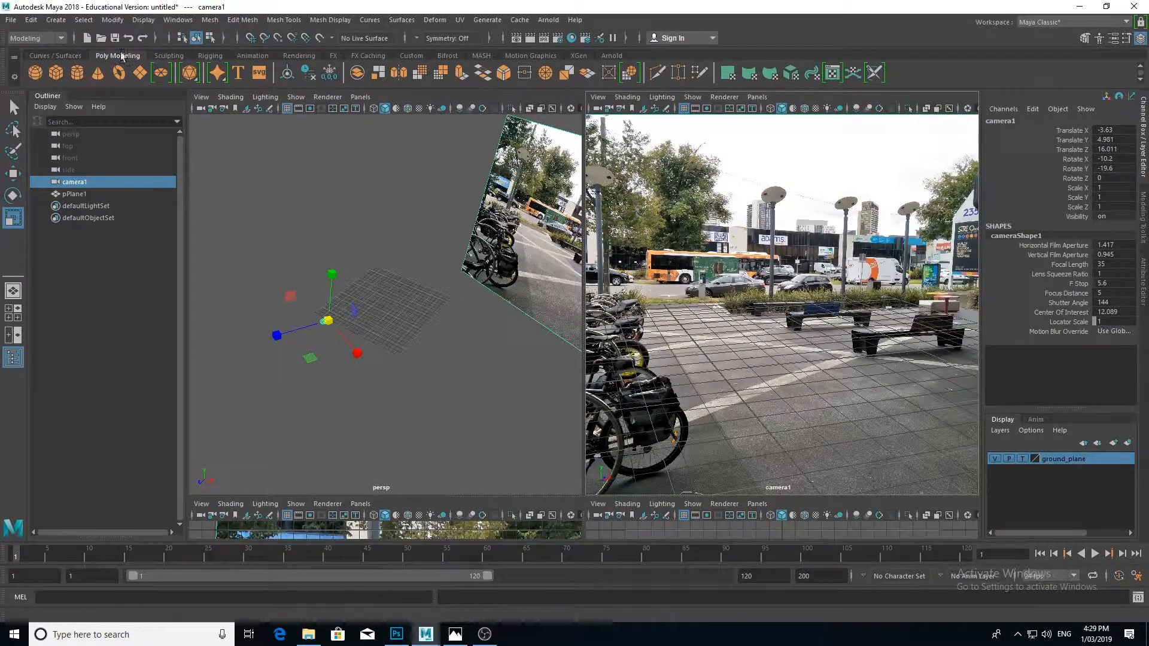
# Draw a straight two-point EP curve across the ground grid in the camera1 view, along the paving near the benches
pyautogui.click(53, 56)
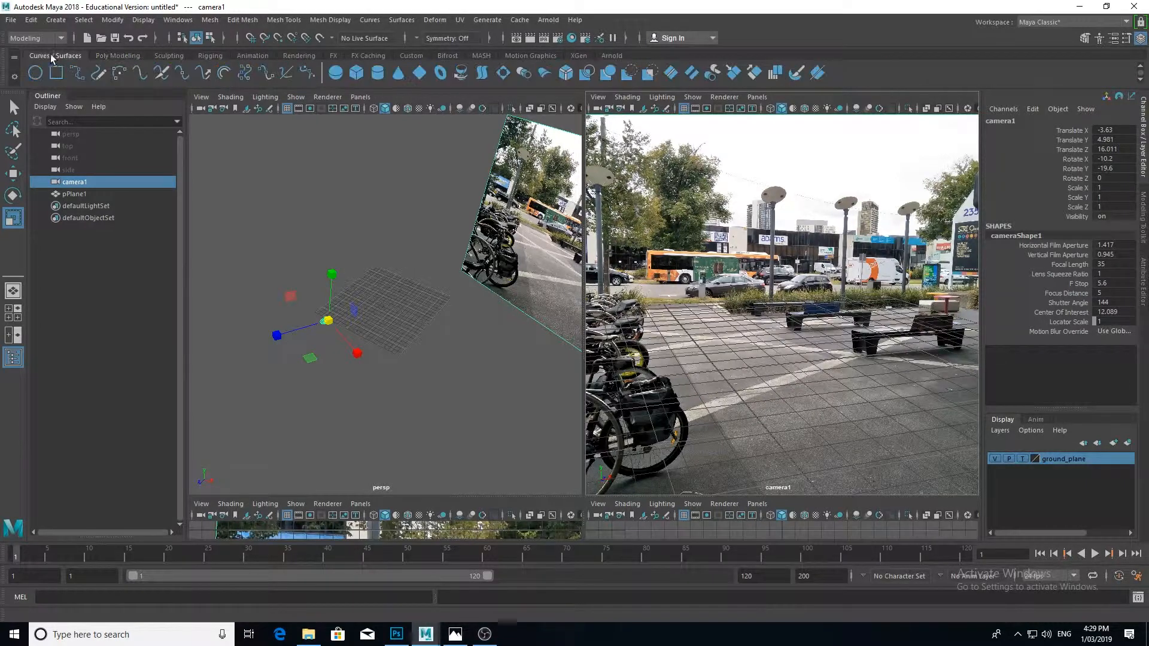
pyautogui.click(98, 72)
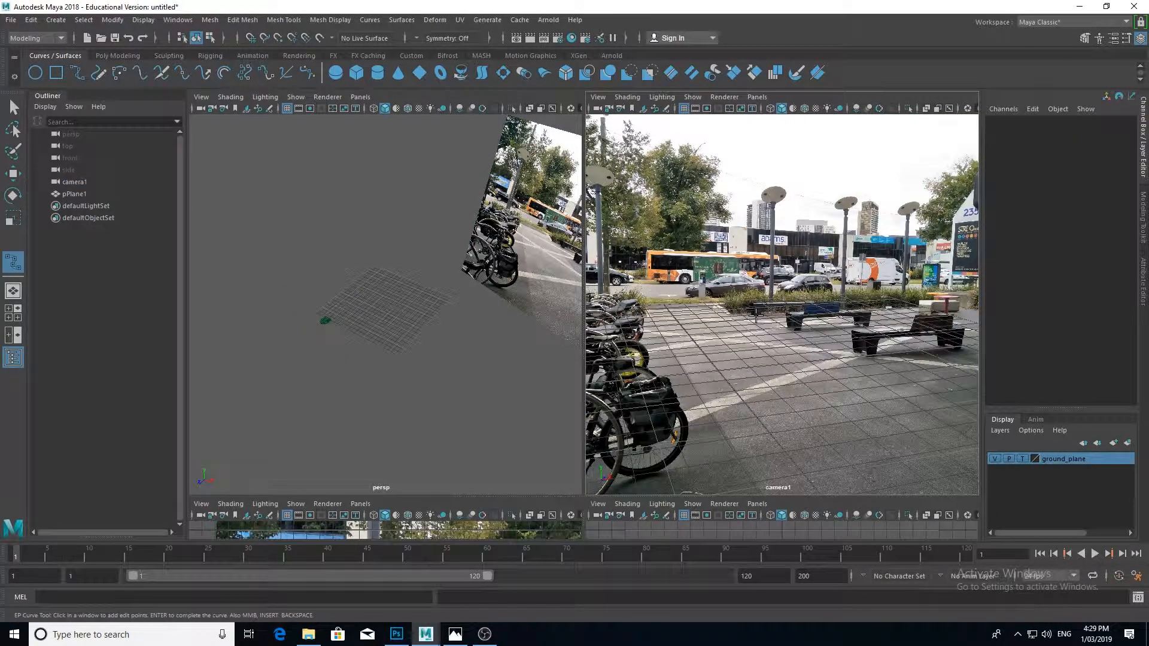
pyautogui.click(755, 316)
pyautogui.click(867, 357)
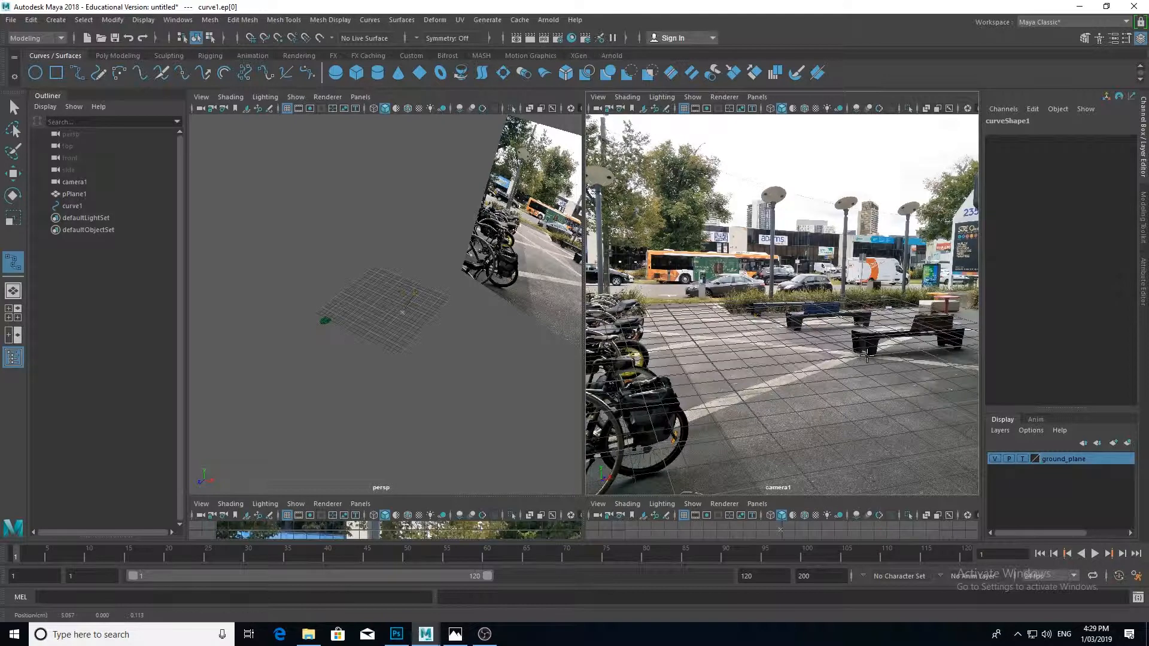
pyautogui.press('Return')
pyautogui.press('r')
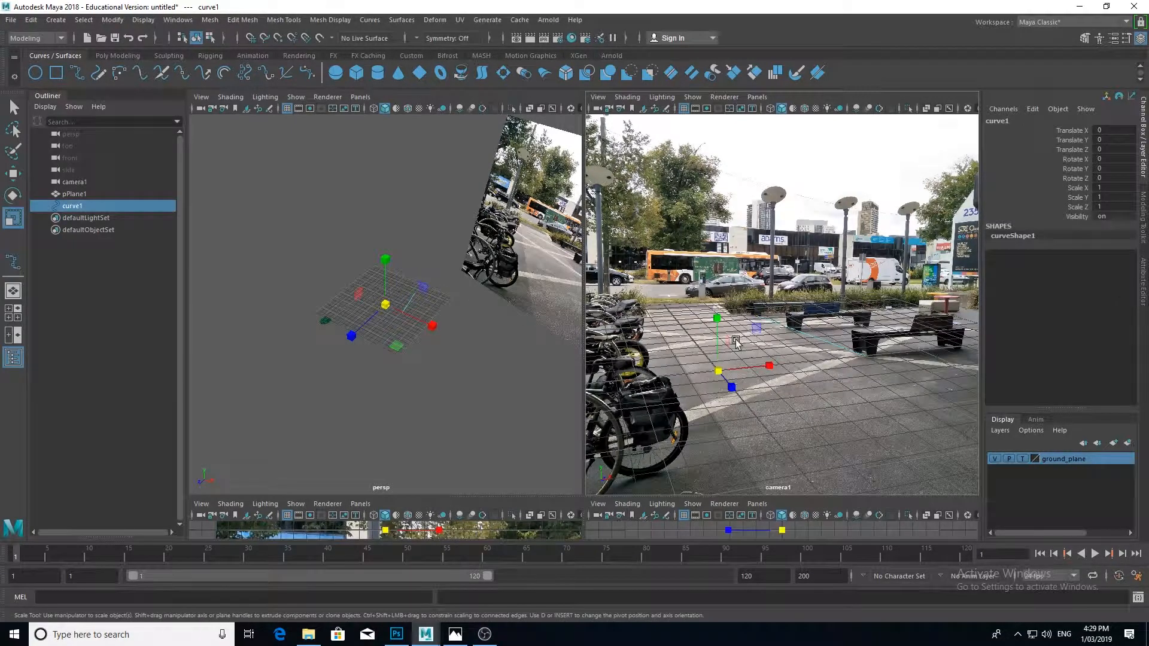
# Delete the guide curve drawn over the paving
pyautogui.scroll(8, 366, 332)
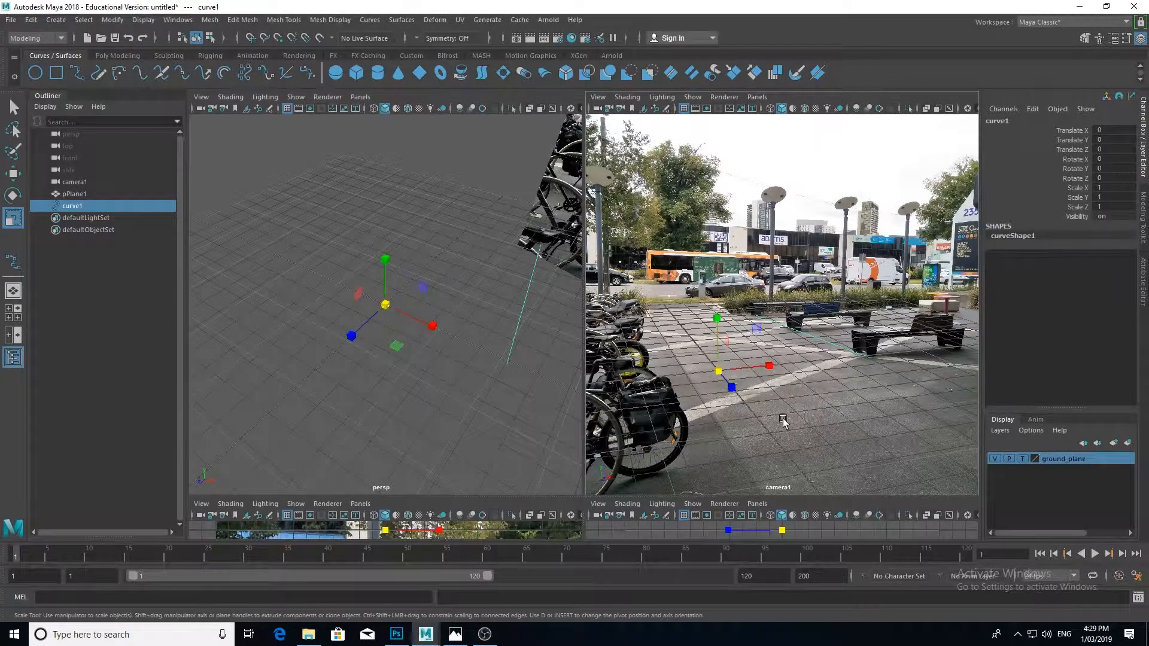
pyautogui.scroll(-5, 398, 393)
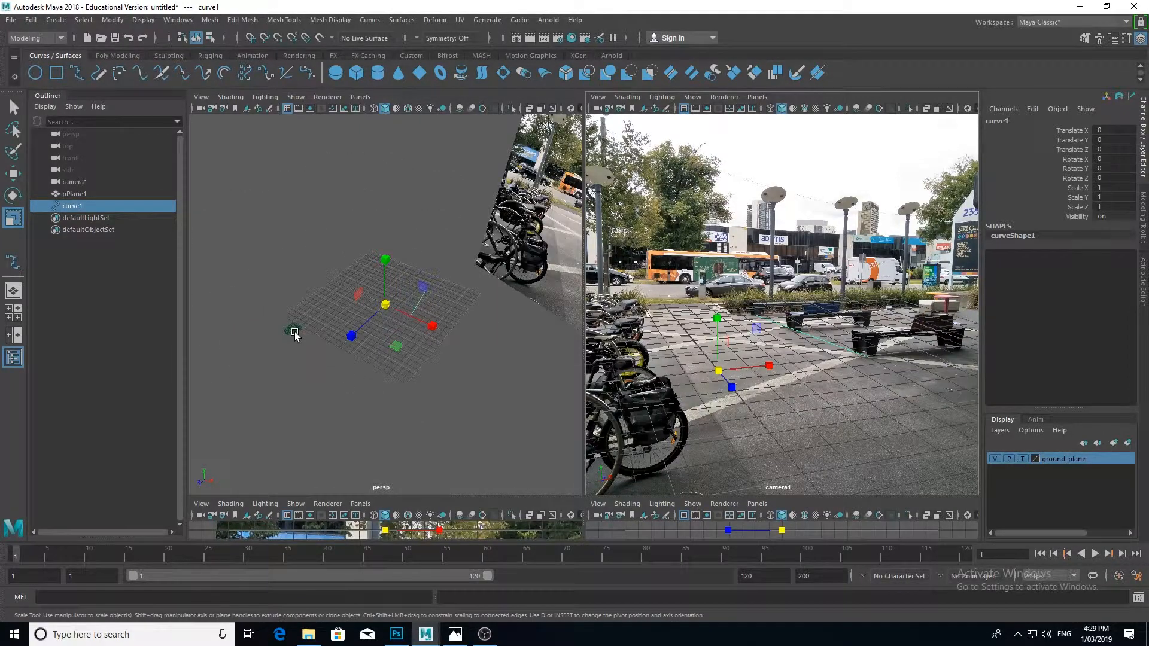
pyautogui.click(294, 333)
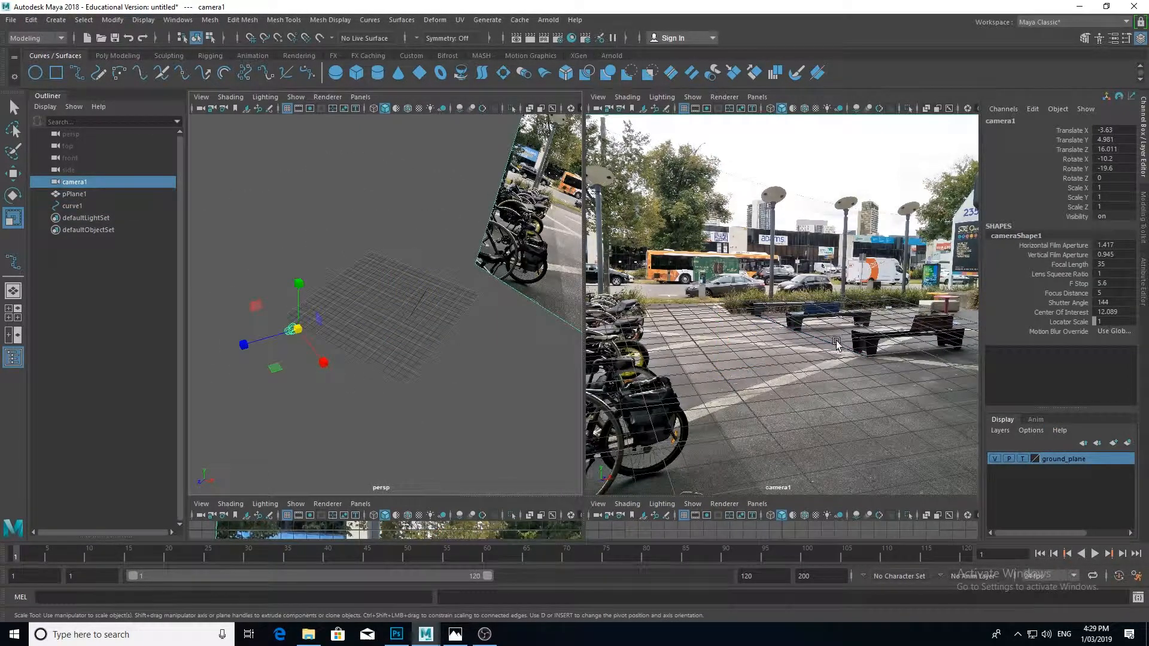
pyautogui.click(831, 346)
pyautogui.click(418, 354)
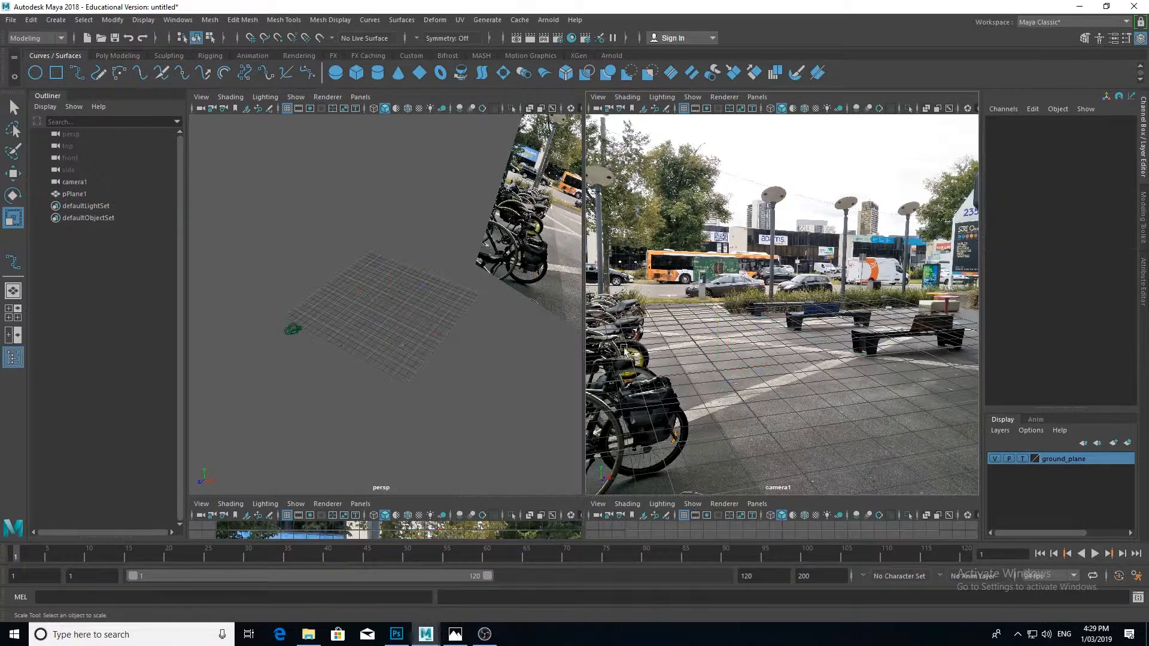
# Set camera1's Focal Length to 20
pyautogui.click(294, 330)
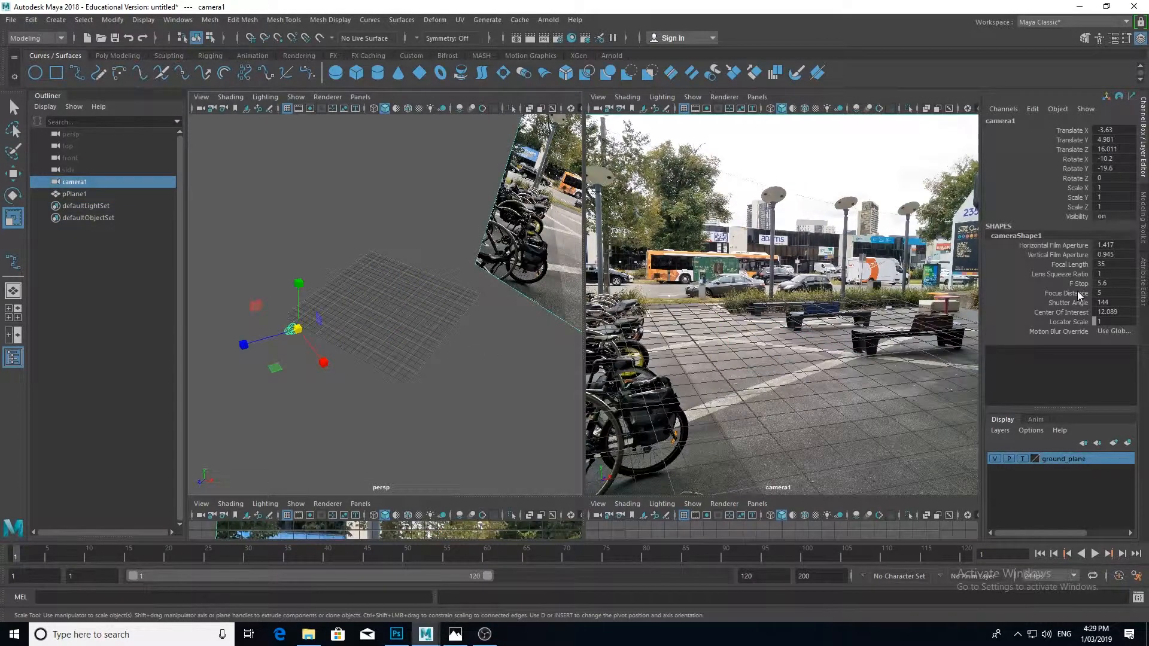
pyautogui.doubleClick(1105, 264)
pyautogui.click(1049, 266)
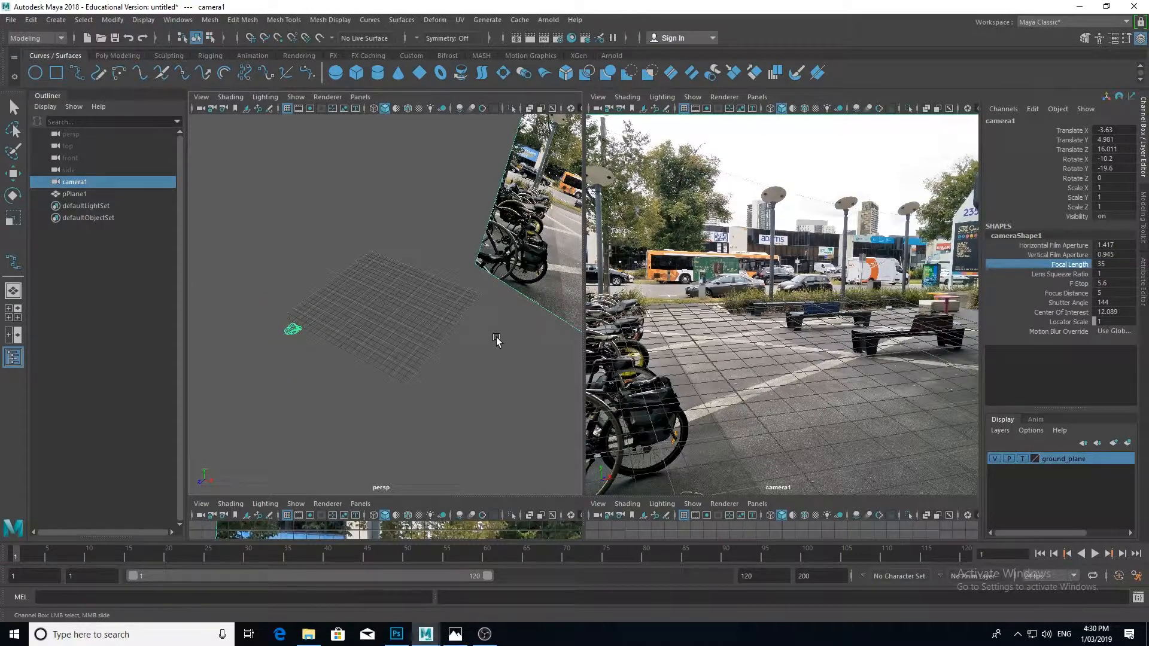
pyautogui.moveTo(497, 340); pyautogui.dragTo(400, 358, button='middle')
pyautogui.click(1114, 264)
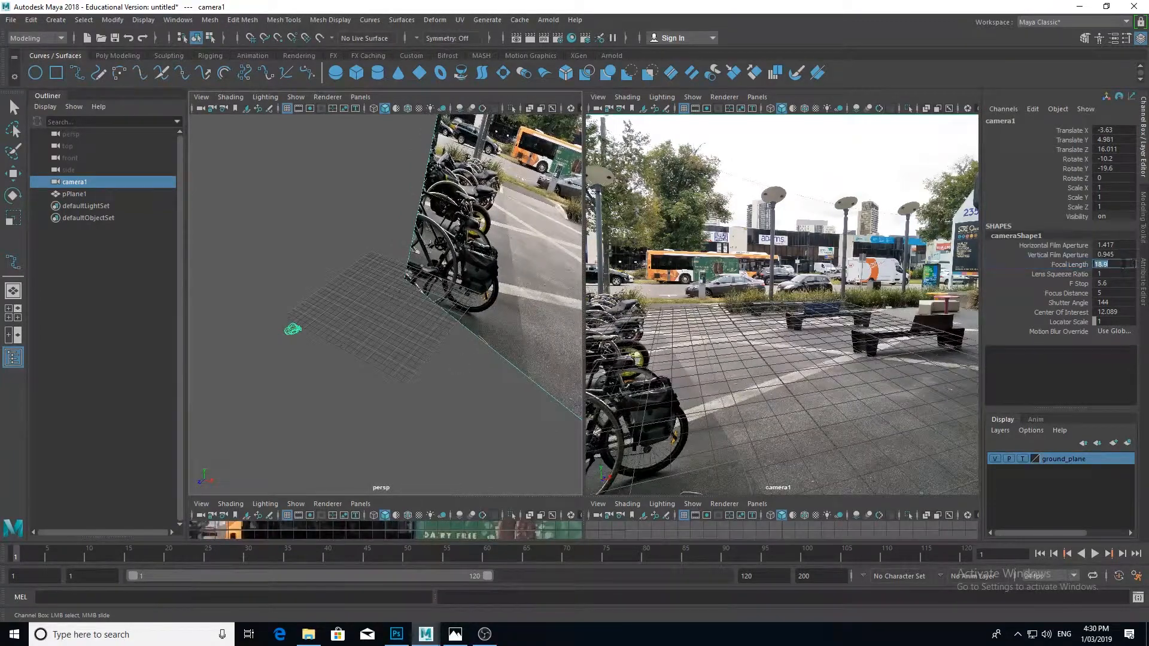
pyautogui.write('20')
pyautogui.press('Return')
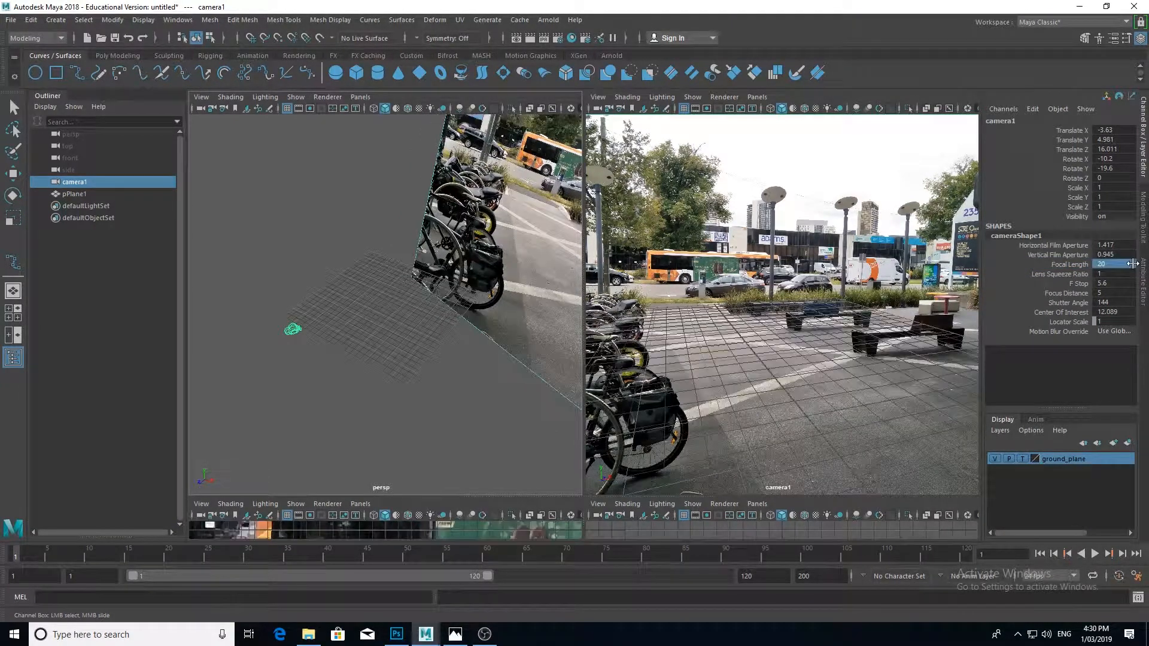
# Realign camera1 with the photo's paving at about Translate -1.6, 3.6, 8.7 and Rotate -7.8, -26.8, 0
pyautogui.keyDown('alt'); pyautogui.moveTo(766, 381); pyautogui.dragTo(777, 386); pyautogui.keyUp('alt')
pyautogui.scroll(5, 810, 394)
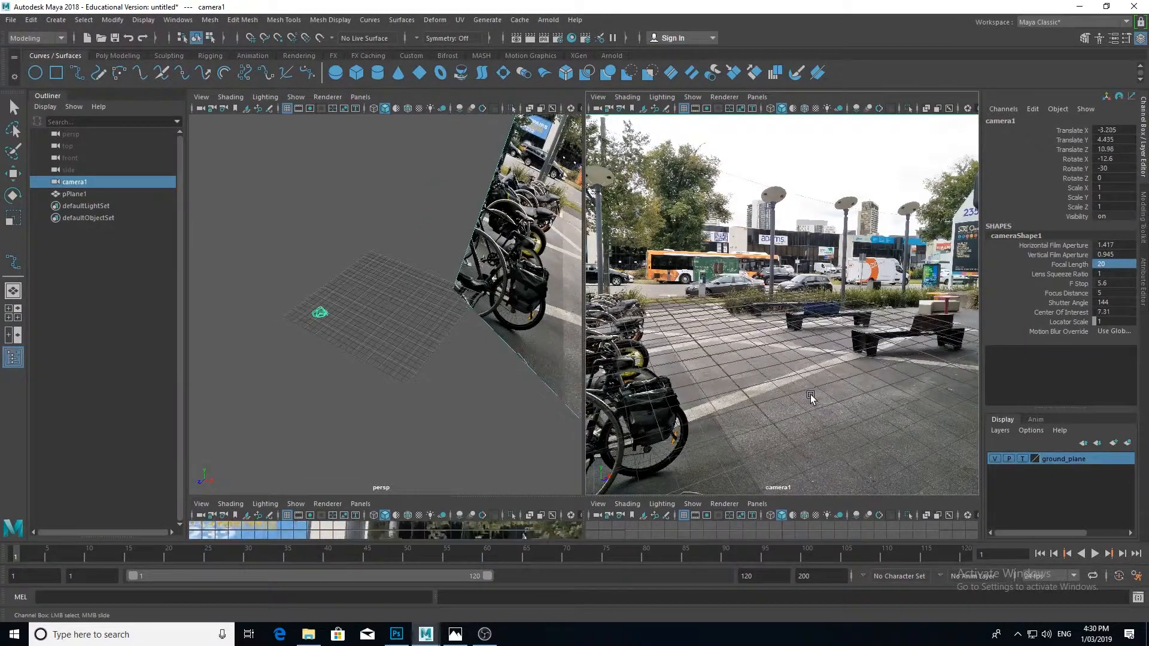
pyautogui.keyDown('alt'); pyautogui.moveTo(811, 397); pyautogui.dragTo(811, 411, button='right'); pyautogui.keyUp('alt')
pyautogui.keyDown('alt'); pyautogui.moveTo(810, 405); pyautogui.dragTo(736, 420); pyautogui.keyUp('alt')
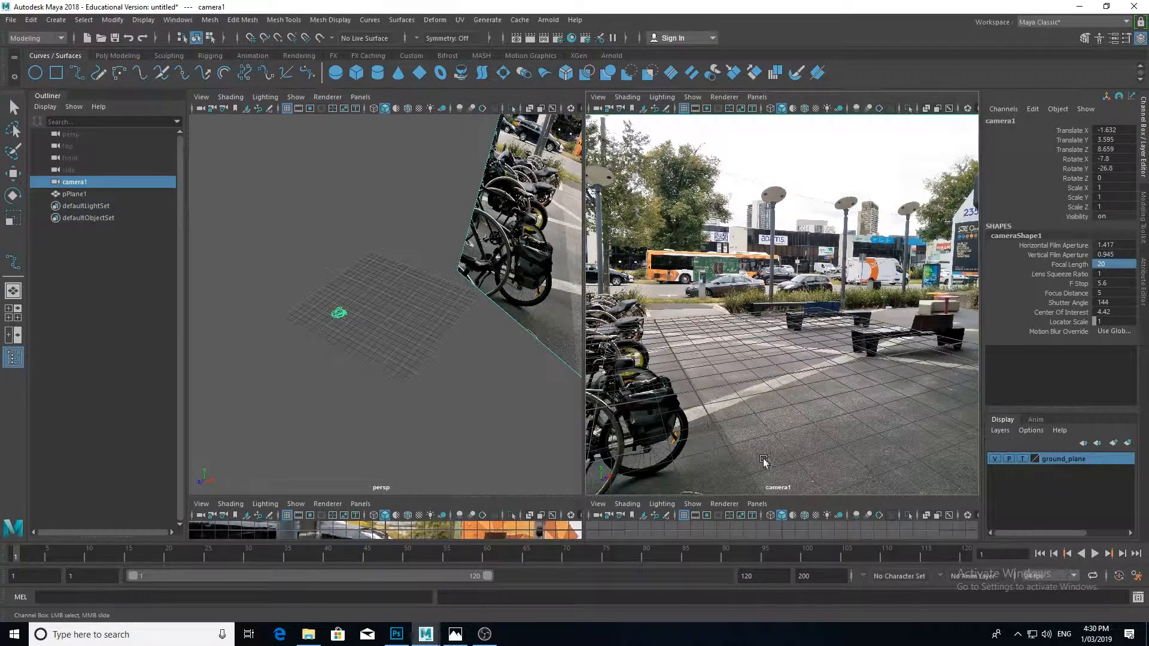
# Set the Move tool's axis orientation to Object and minimise its settings window
pyautogui.press('r')
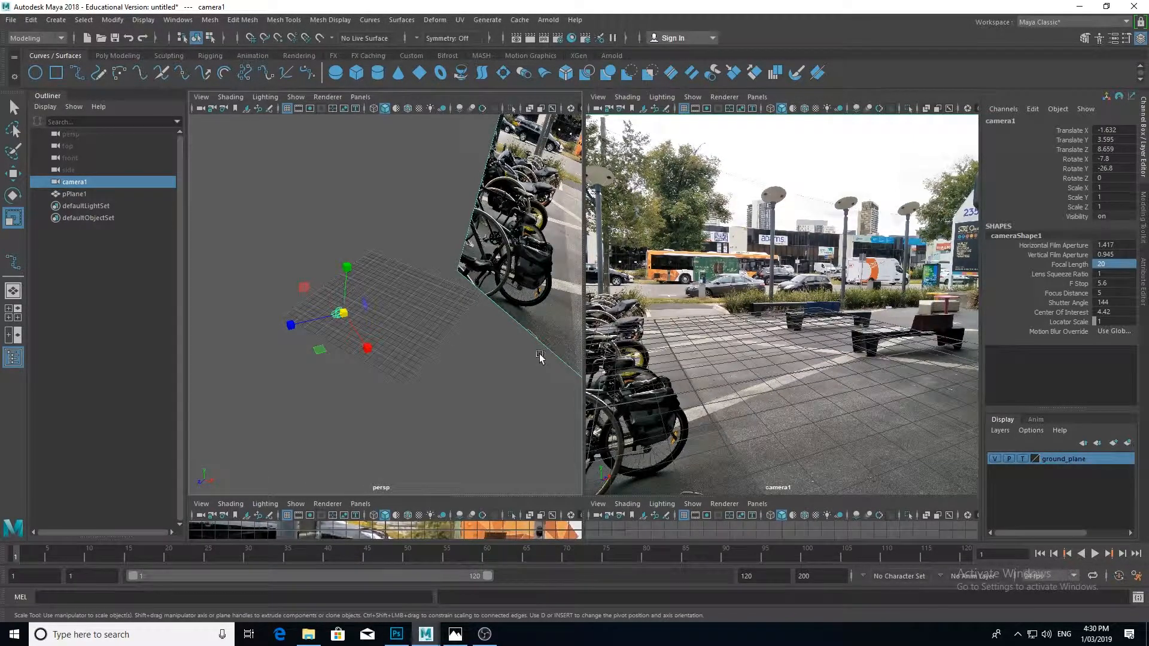
pyautogui.press('w')
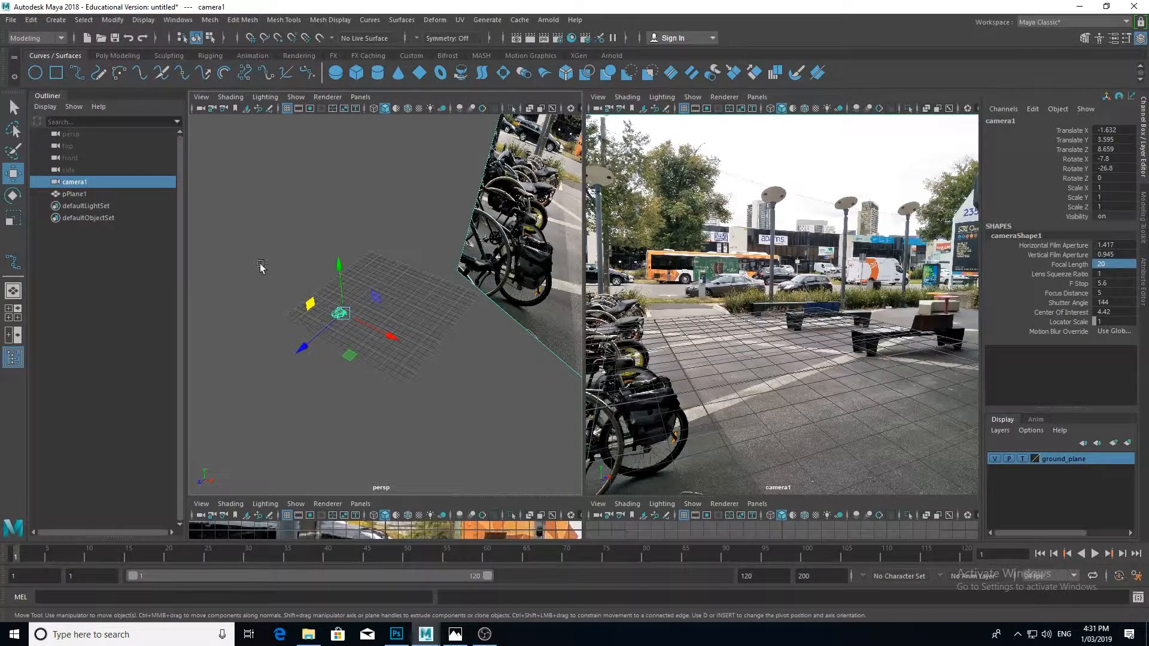
pyautogui.doubleClick(13, 173)
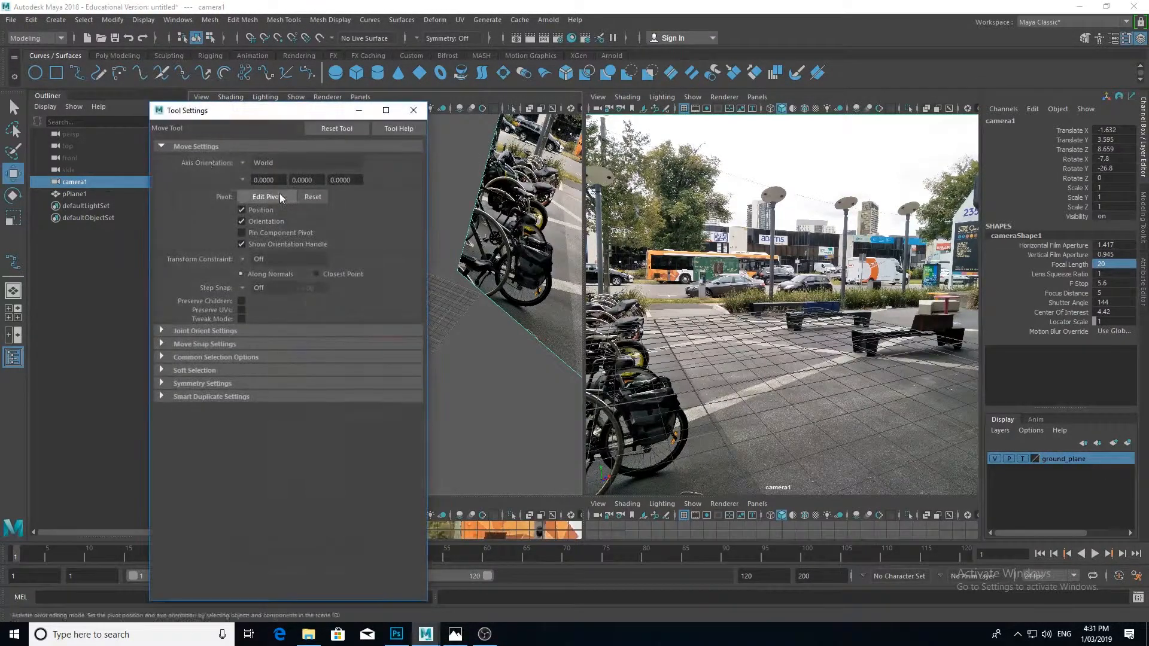
pyautogui.click(252, 162)
pyautogui.click(256, 167)
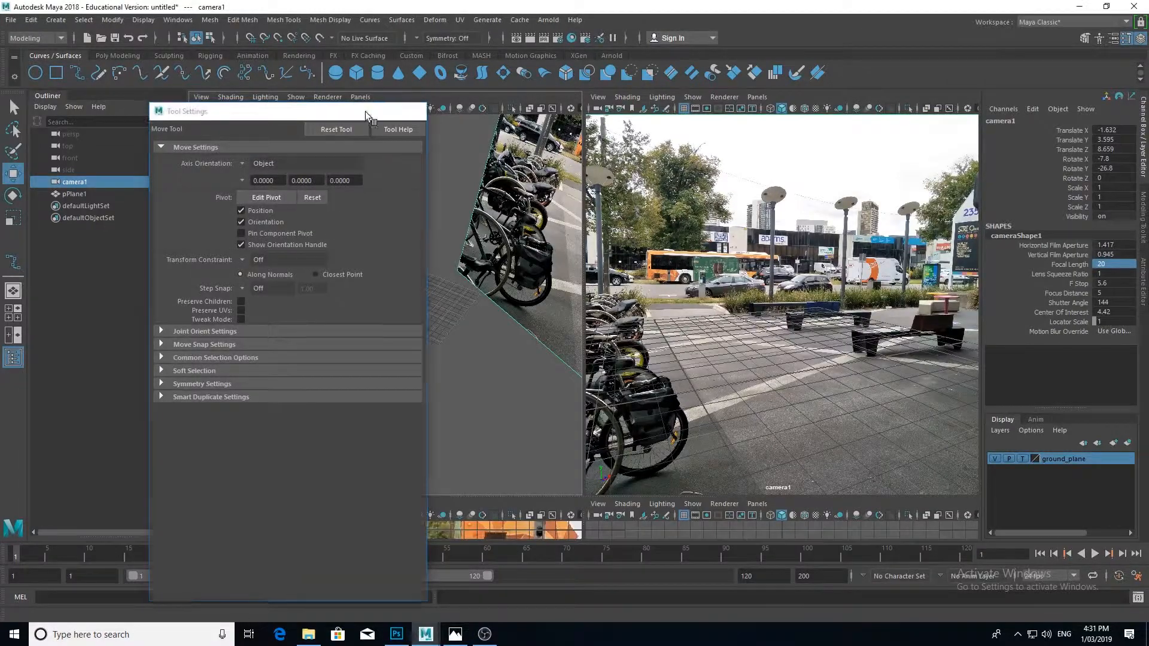
pyautogui.click(359, 110)
# Move camera1 back to about Translate -8.1, 4.7, 14.2 and fine-tune its rotation so the grid follows the paving
pyautogui.moveTo(308, 321)
pyautogui.mouseDown()
pyautogui.moveTo(259, 351)
pyautogui.moveTo(262, 376)
pyautogui.moveTo(313, 369)
pyautogui.moveTo(303, 342)
pyautogui.mouseUp()
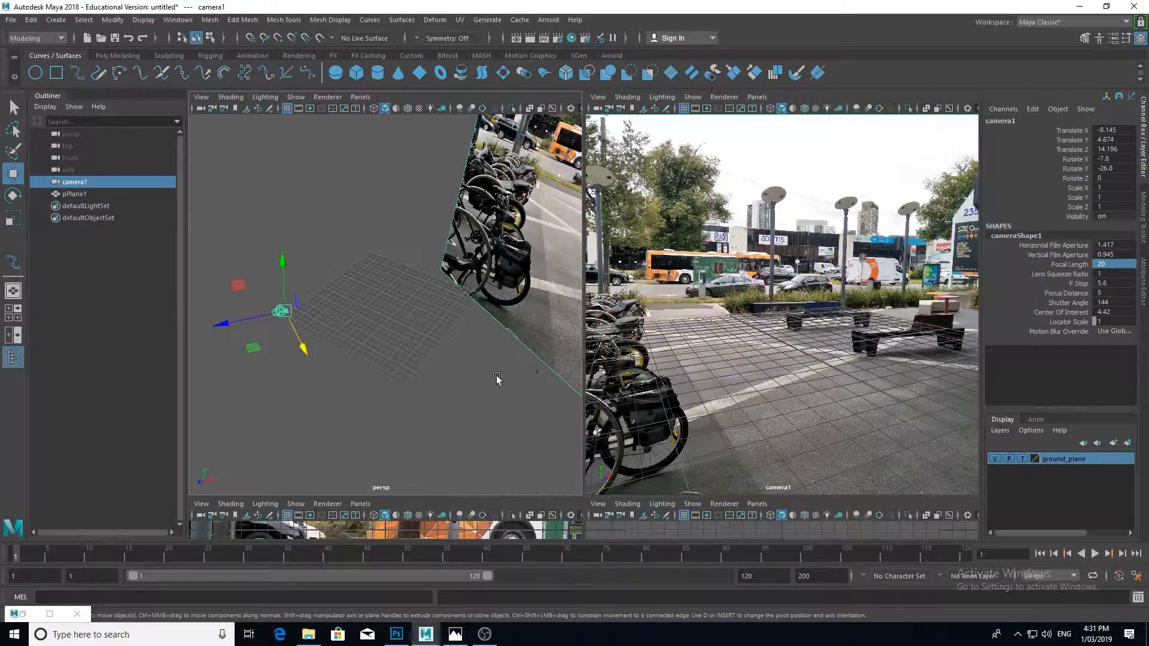
pyautogui.press('e')
pyautogui.moveTo(249, 283); pyautogui.dragTo(283, 275)
pyautogui.press('w')
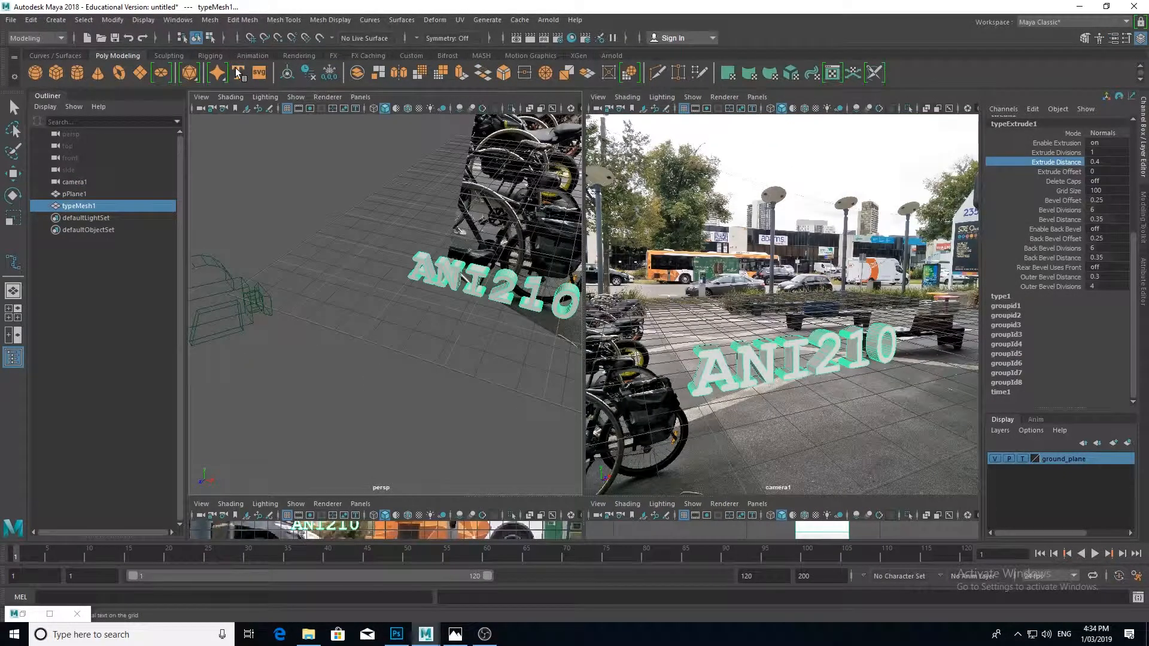
# Set the ANI210 text's Extrude Distance to 0.5
pyautogui.scroll(3, 1075, 262)
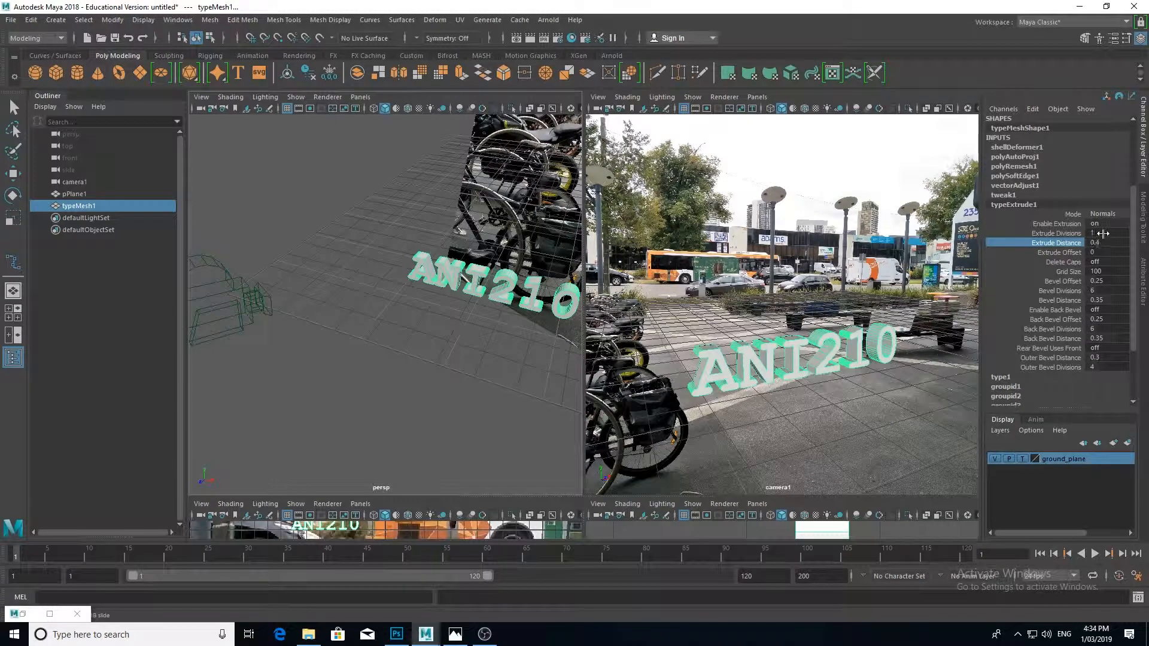
pyautogui.click(1059, 234)
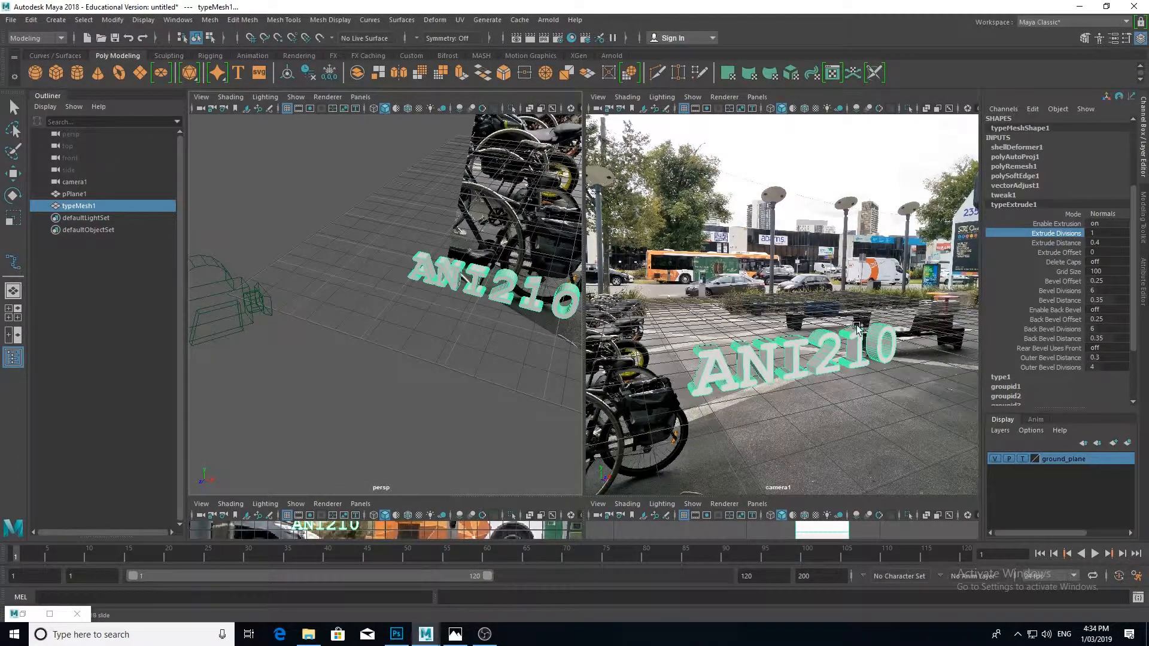
pyautogui.click(1066, 243)
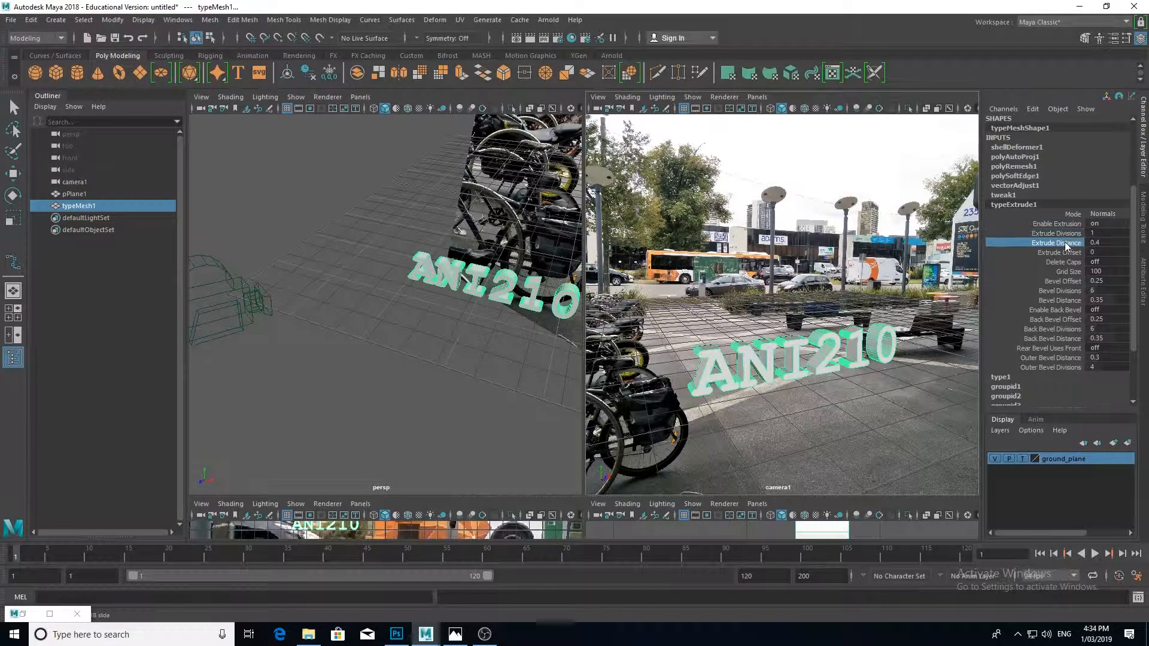
pyautogui.moveTo(879, 291); pyautogui.dragTo(877, 287, button='middle')
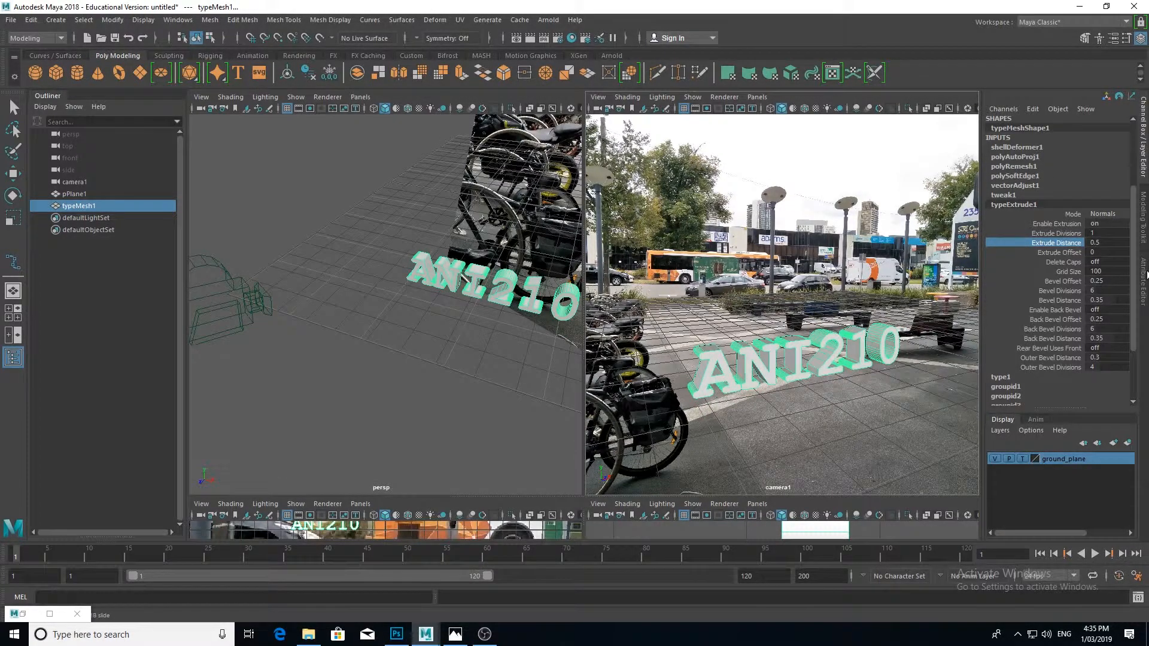
# Try adding an exclamation mark to the ANI210 text, restore the original wording, and test the Font Size adjustment
pyautogui.click(1144, 274)
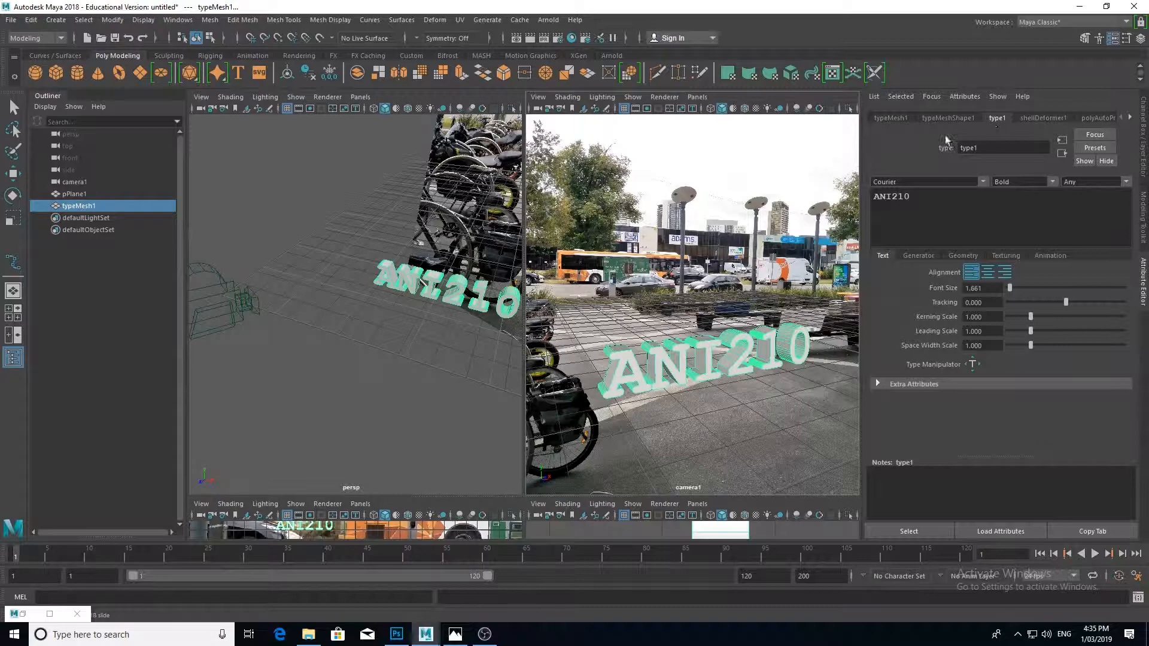
pyautogui.moveTo(941, 202); pyautogui.dragTo(817, 204)
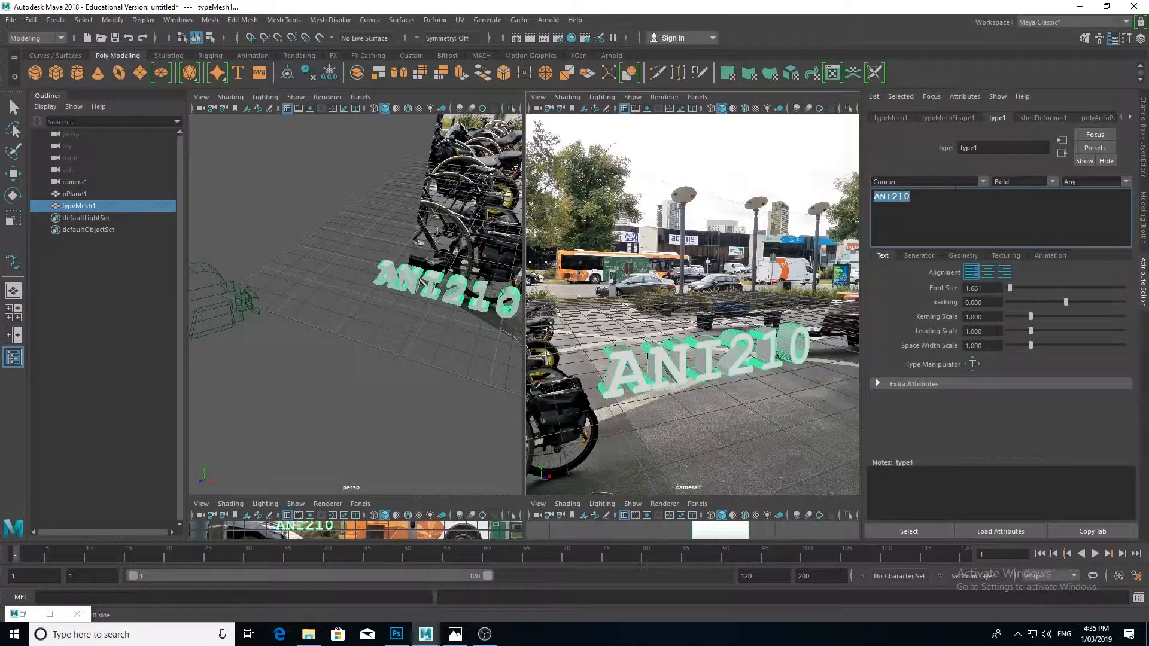
pyautogui.click(917, 203)
pyautogui.write('!')
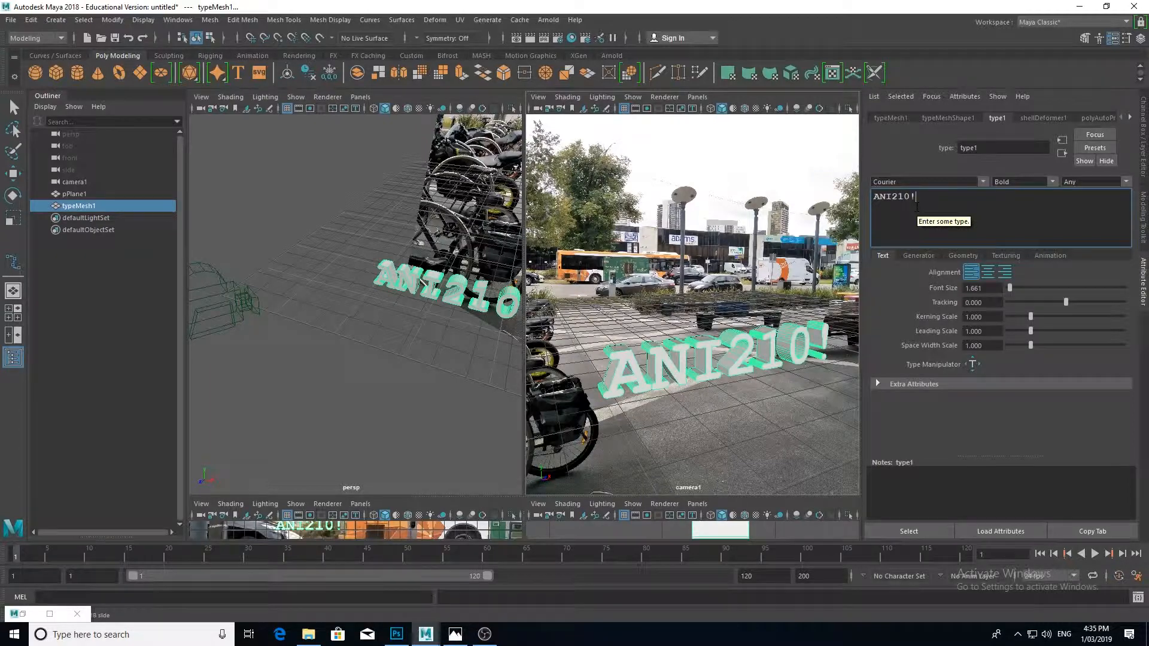
pyautogui.press('BackSpace')
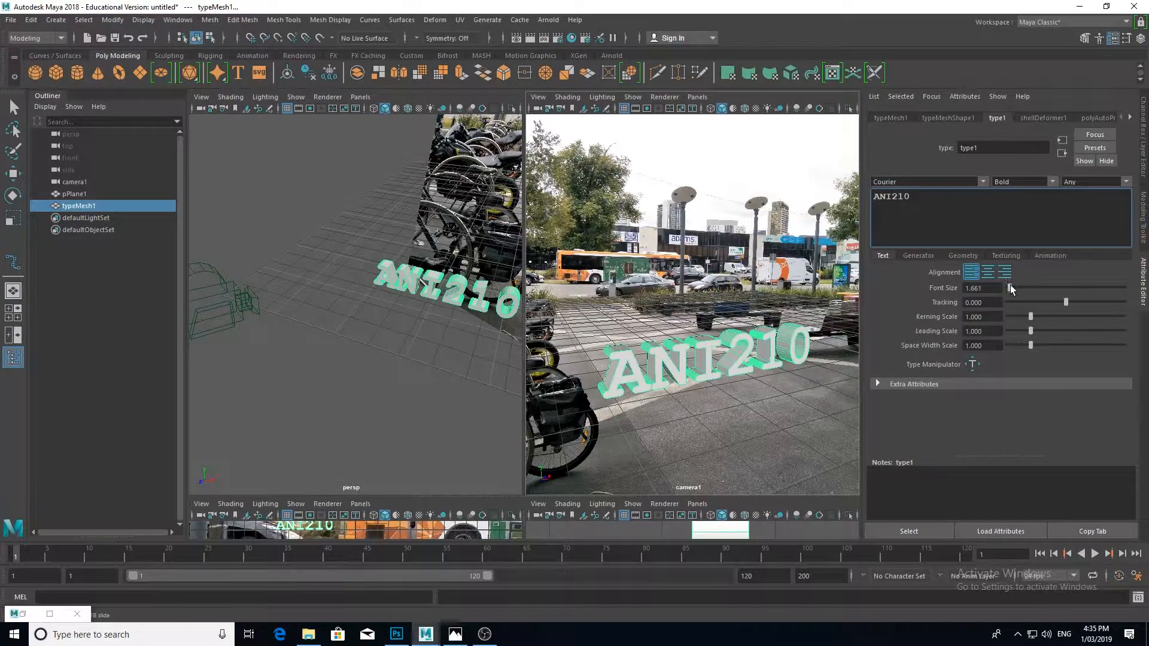
pyautogui.moveTo(1010, 288); pyautogui.dragTo(1010, 288)
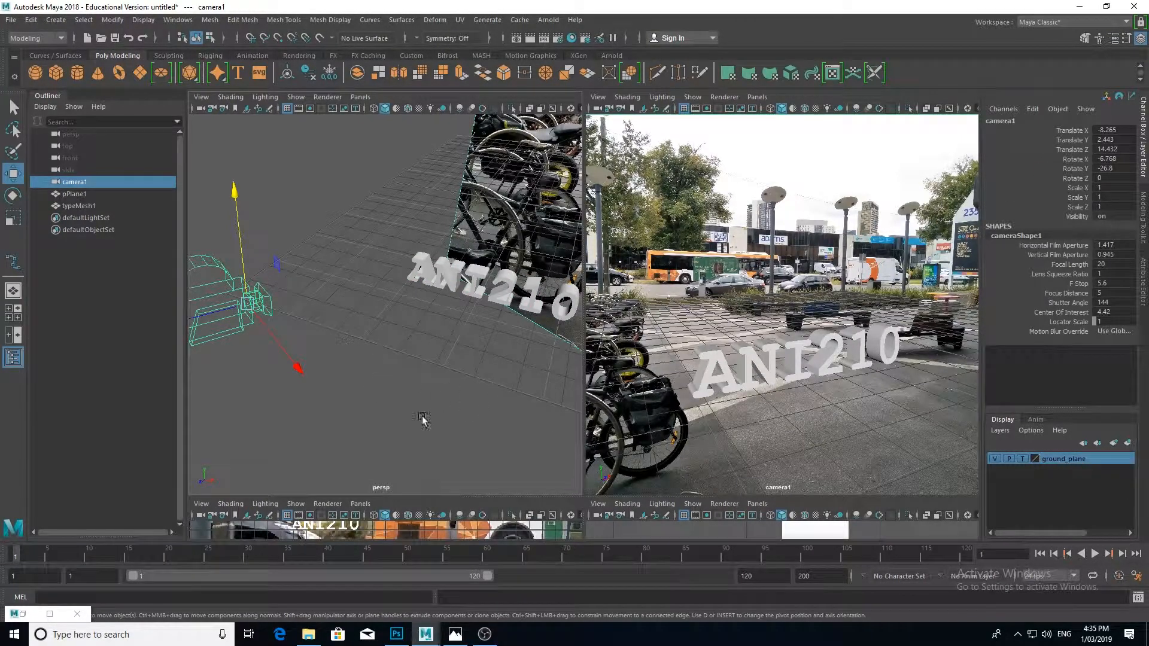
# Lock camera1's Translate and Rotate X, Y and Z channels
pyautogui.moveTo(1078, 131); pyautogui.dragTo(1077, 178)
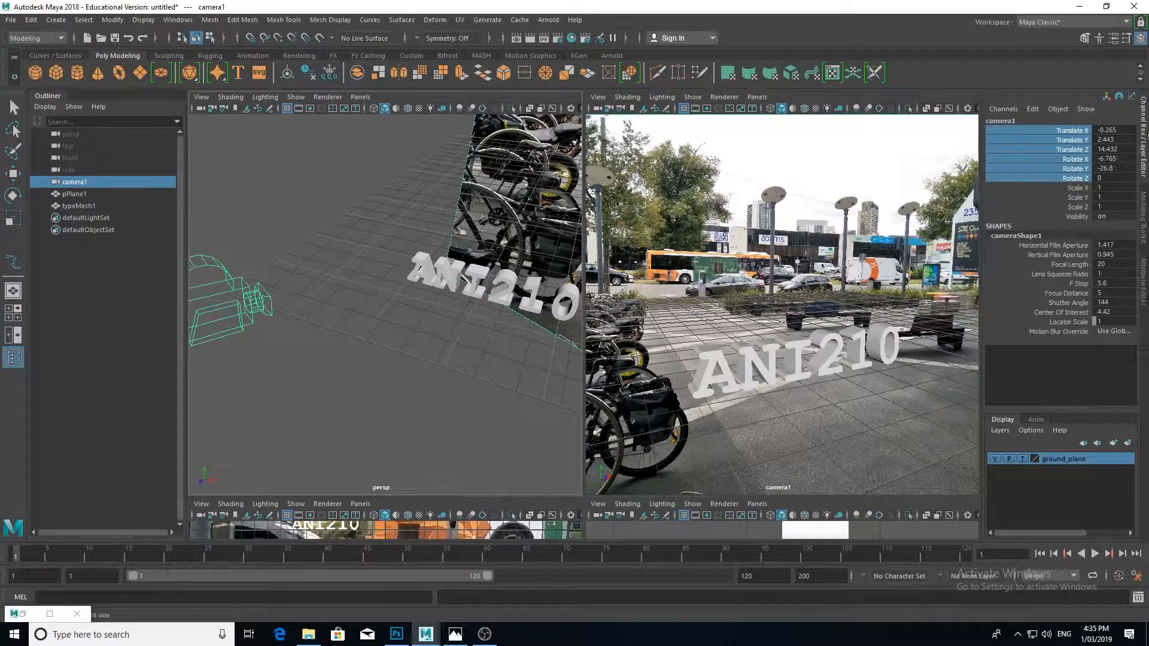
pyautogui.rightClick(1098, 158)
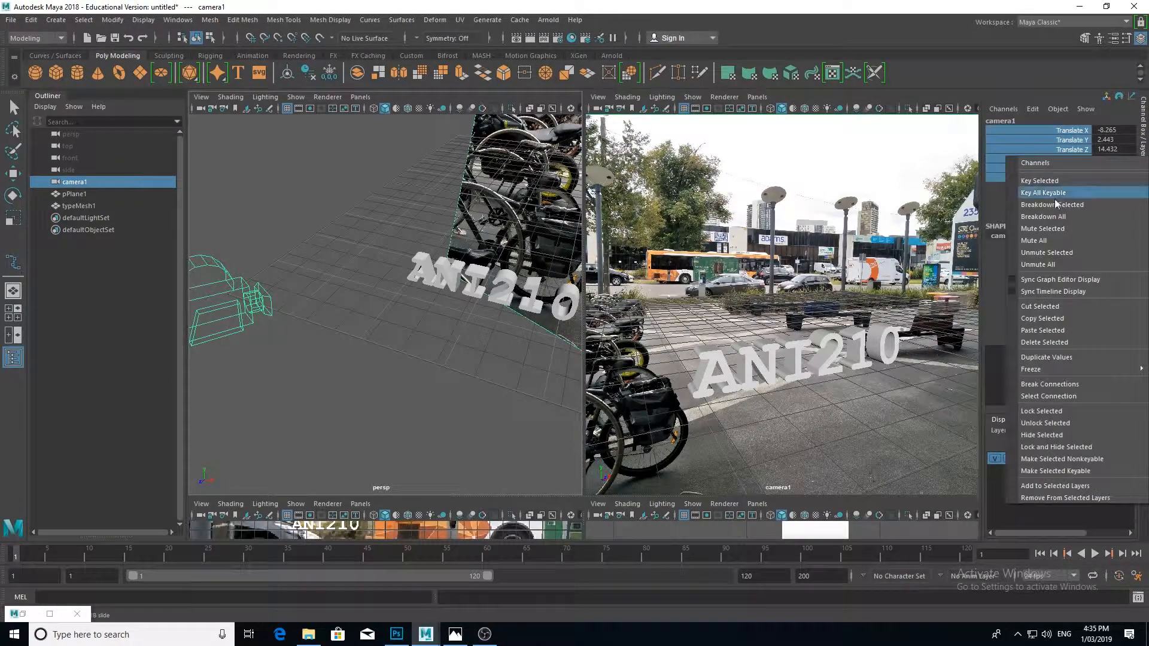
pyautogui.click(1056, 411)
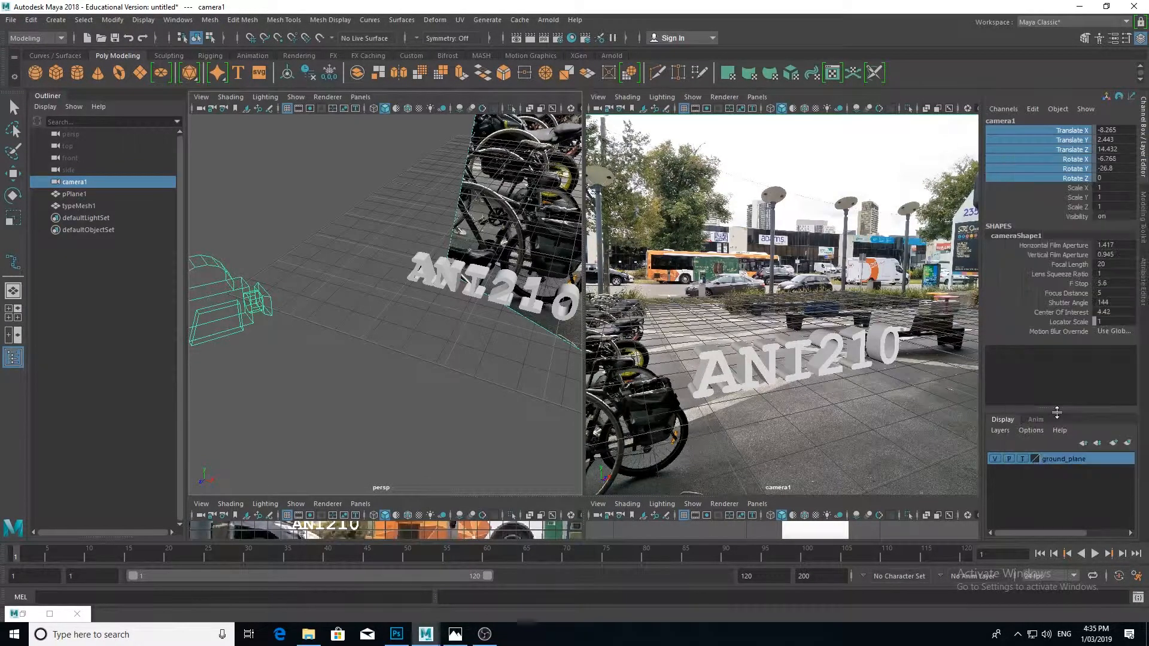
# Review the lock and unlock options for camera1's selected Translate and Rotate channels without applying any
pyautogui.click(766, 234)
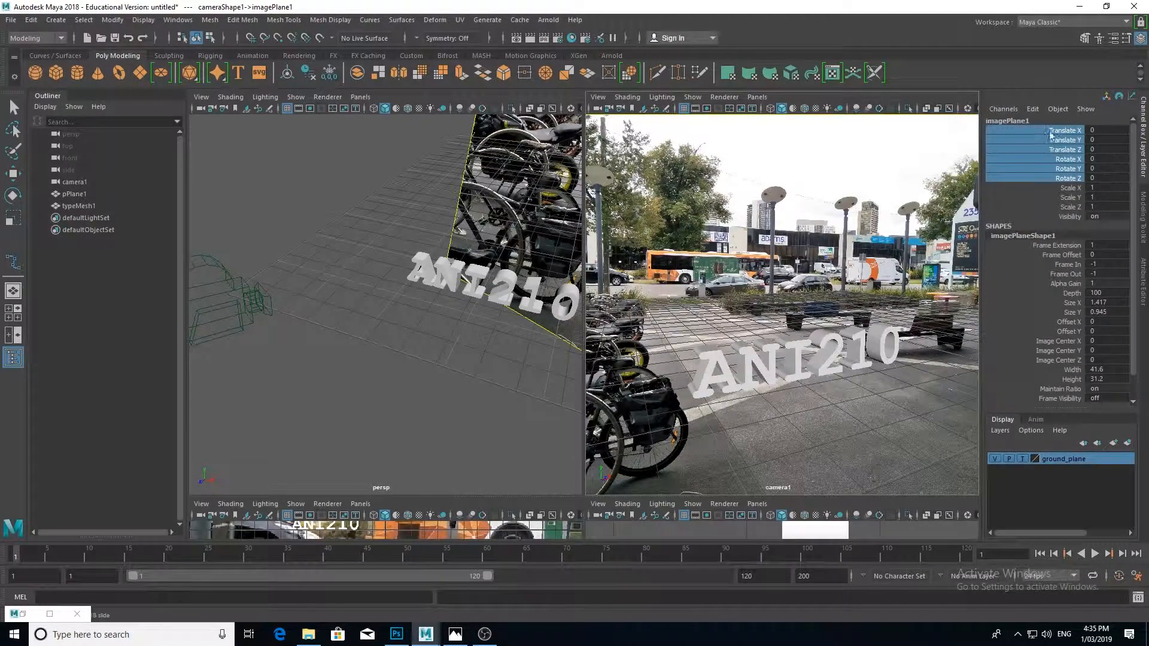
pyautogui.click(1038, 188)
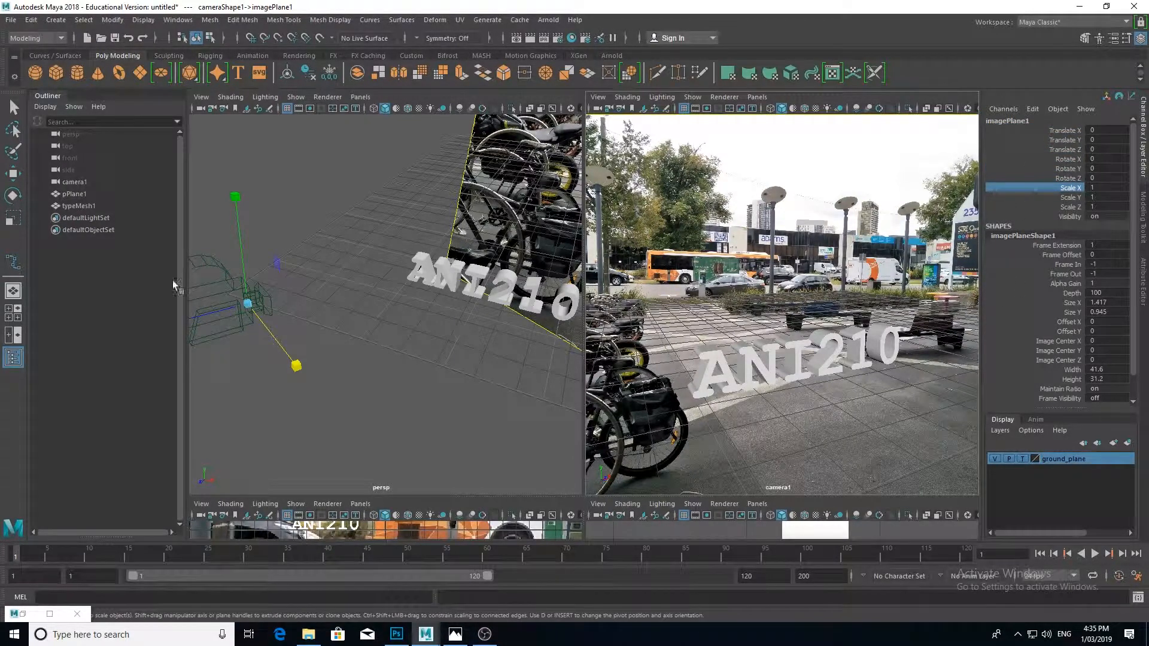
pyautogui.click(196, 270)
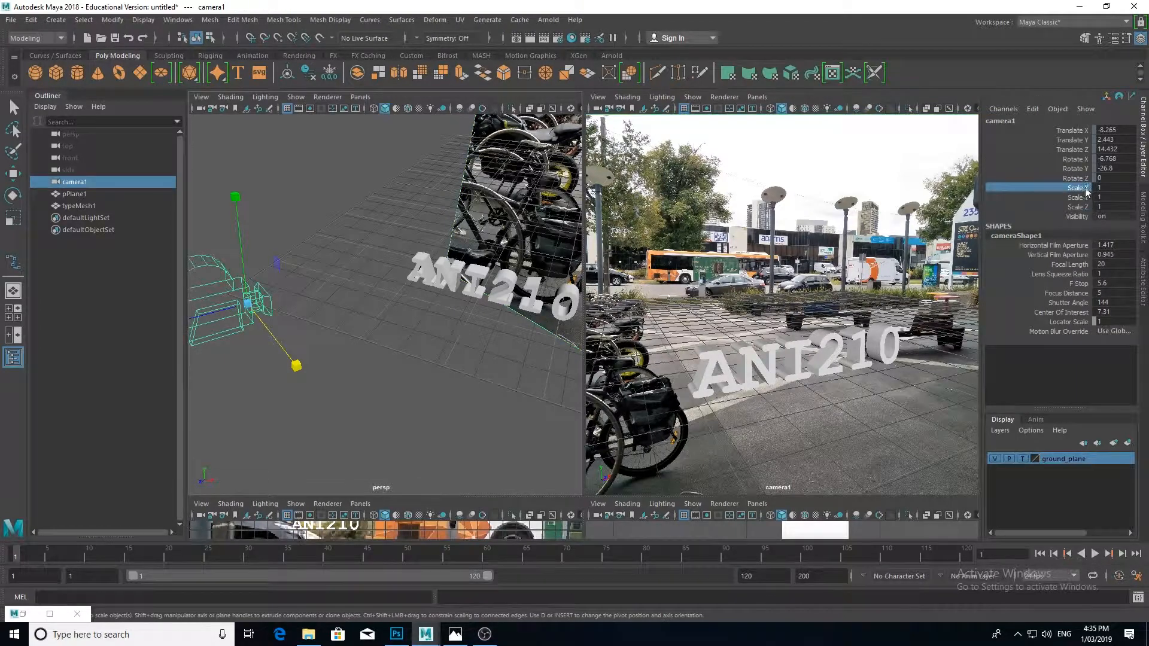
pyautogui.moveTo(1074, 131); pyautogui.dragTo(1068, 178)
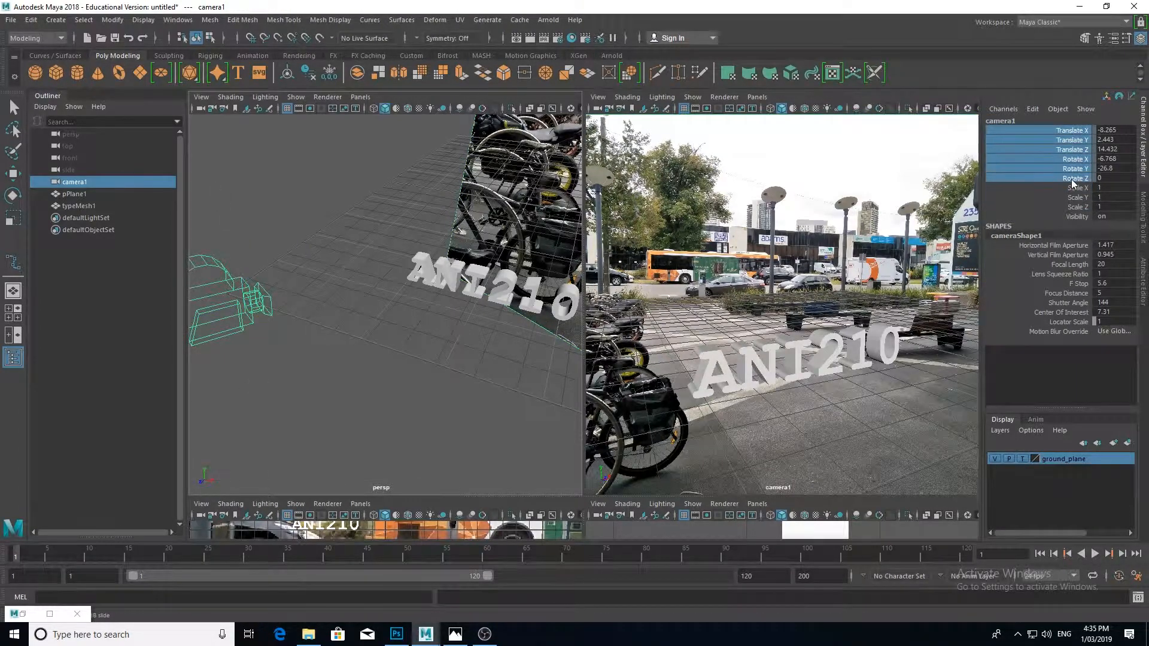
pyautogui.rightClick(1068, 177)
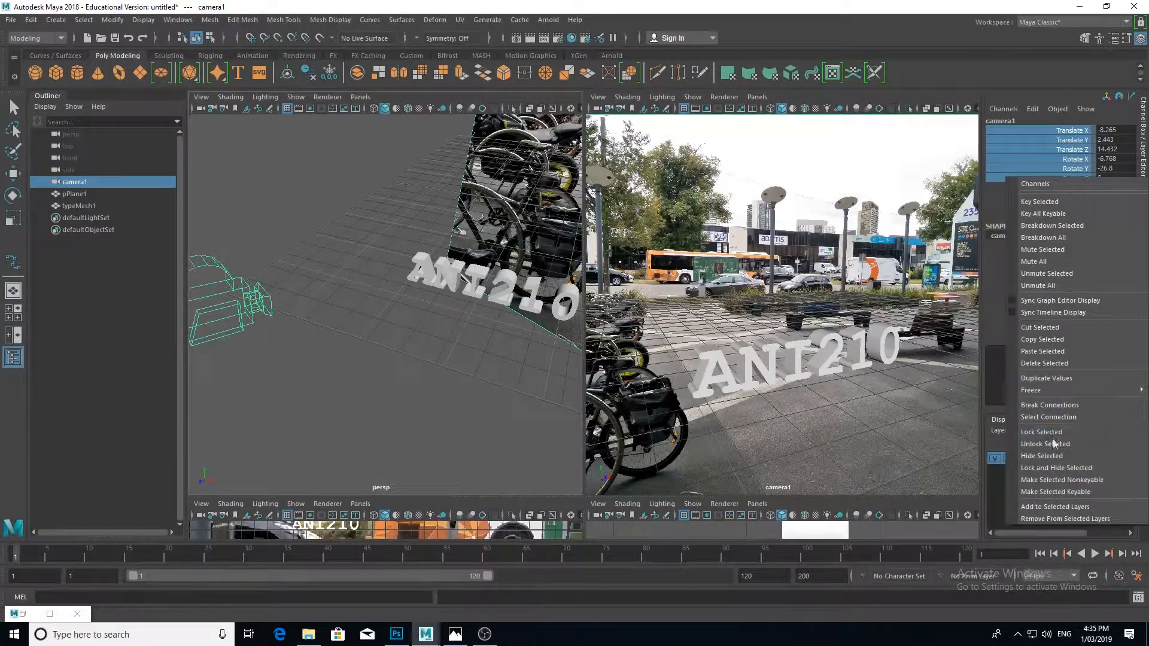
pyautogui.click(993, 188)
pyautogui.click(999, 197)
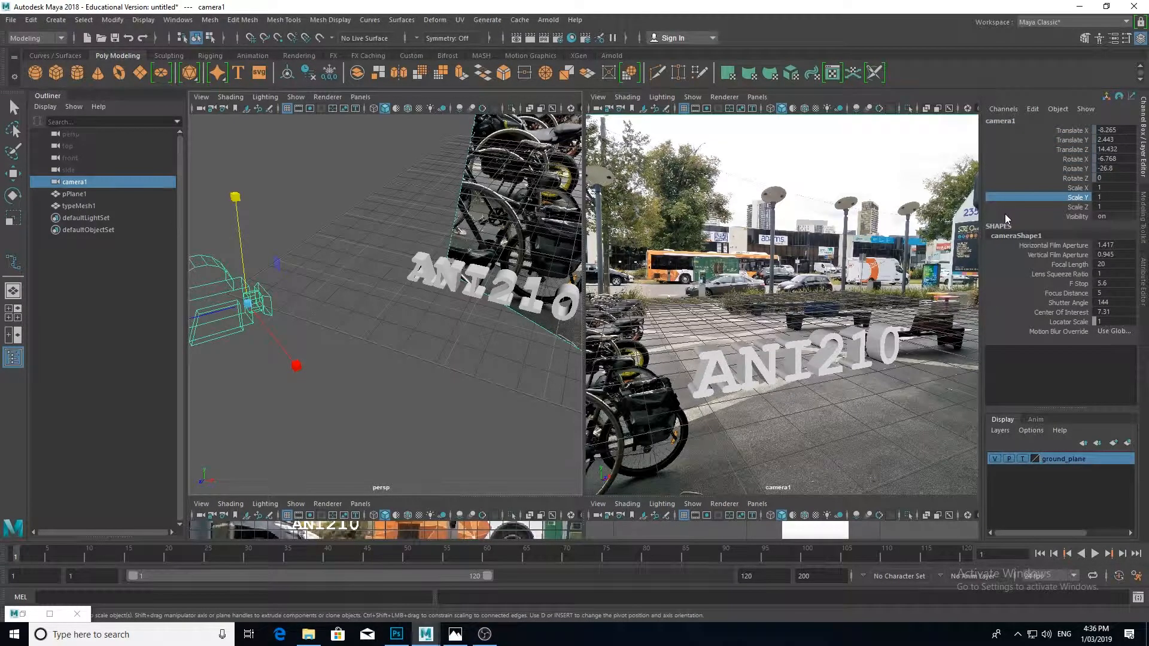
# Add an Arnold SkyDome light to the scene and render the camera1 view in Arnold RenderView
pyautogui.click(611, 55)
pyautogui.click(98, 73)
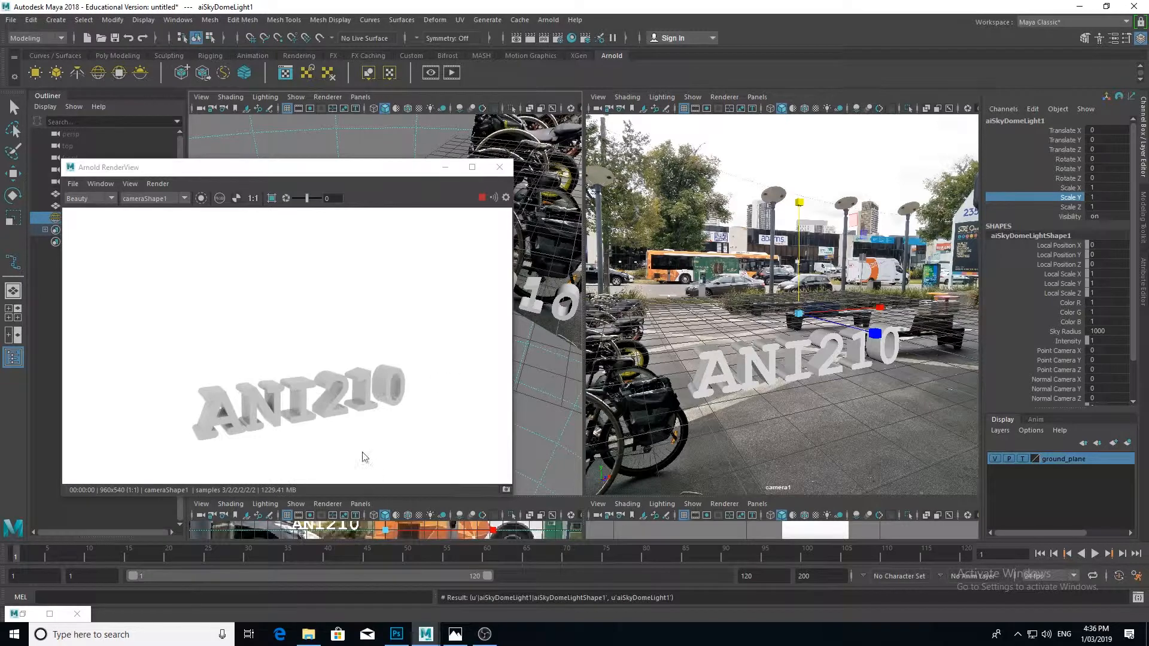
# Compare the alpha and colour displays of the ANI210 text render in Arnold RenderView
pyautogui.click(234, 199)
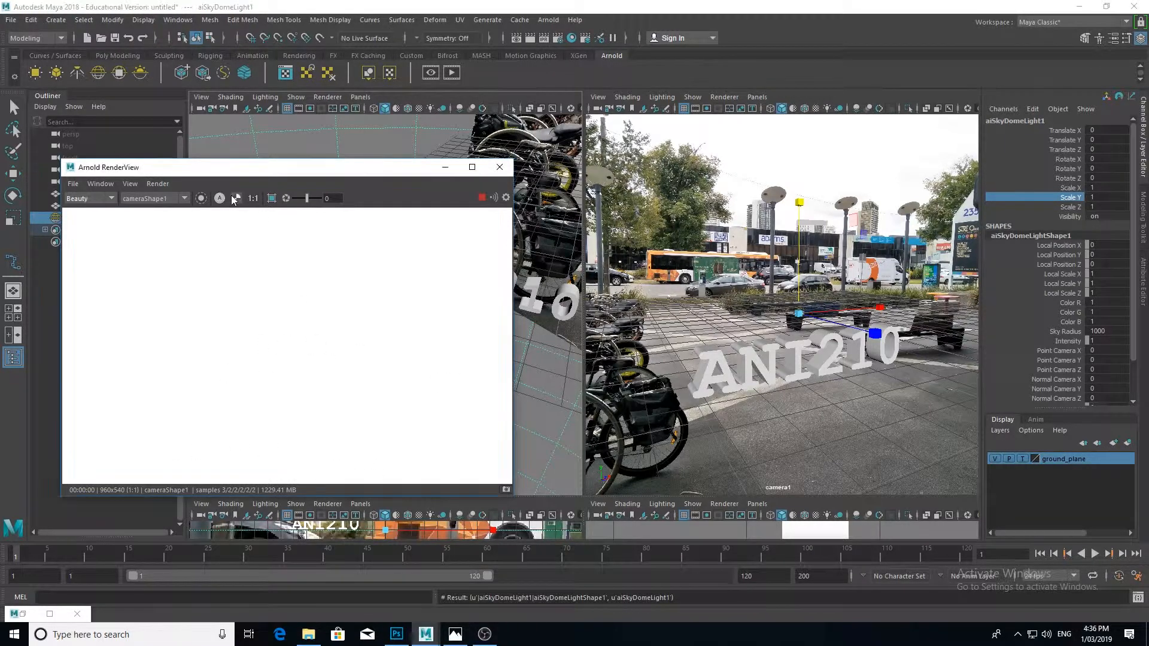
pyautogui.click(234, 197)
pyautogui.click(234, 196)
pyautogui.click(234, 197)
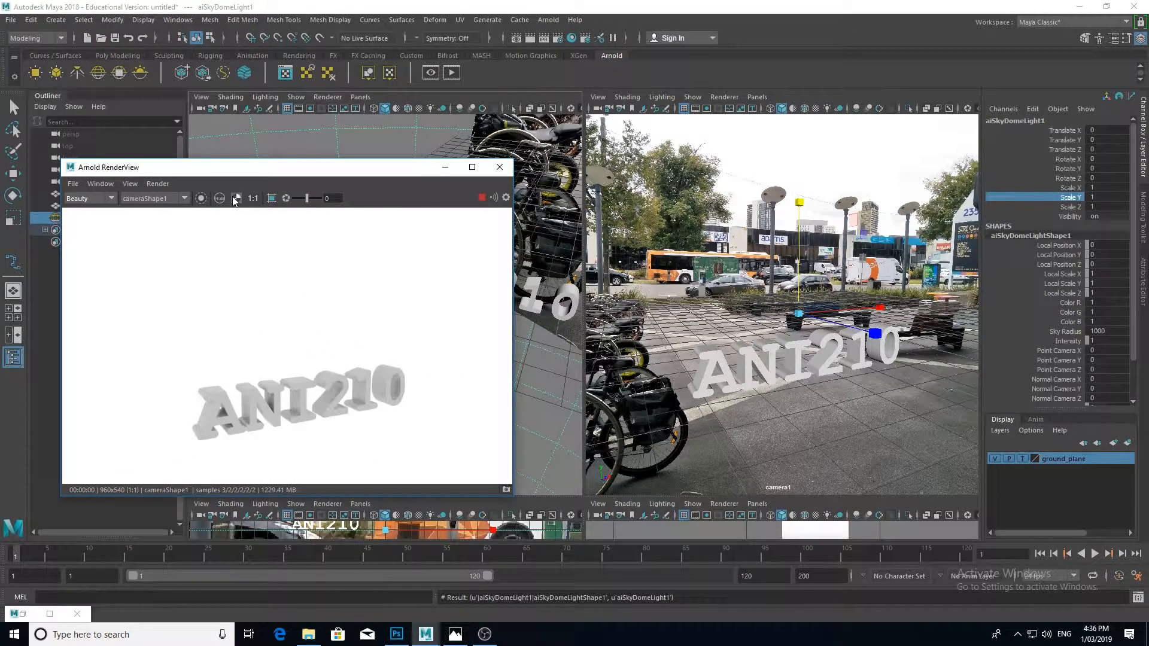
pyautogui.moveTo(389, 172); pyautogui.dragTo(397, 147)
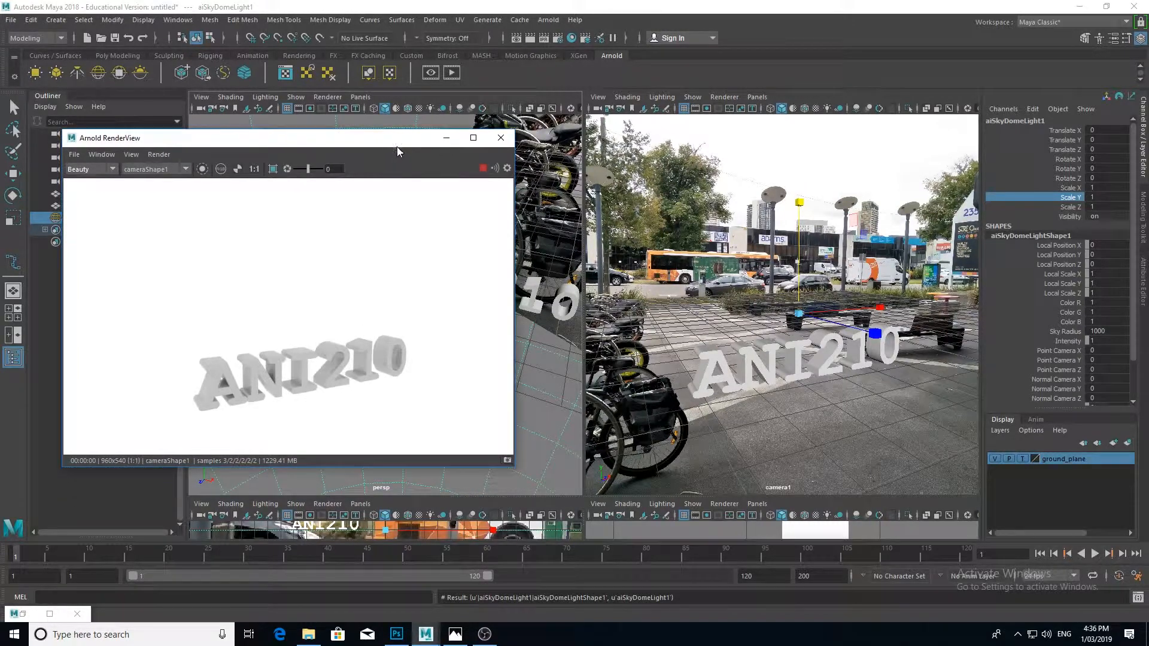
pyautogui.click(554, 383)
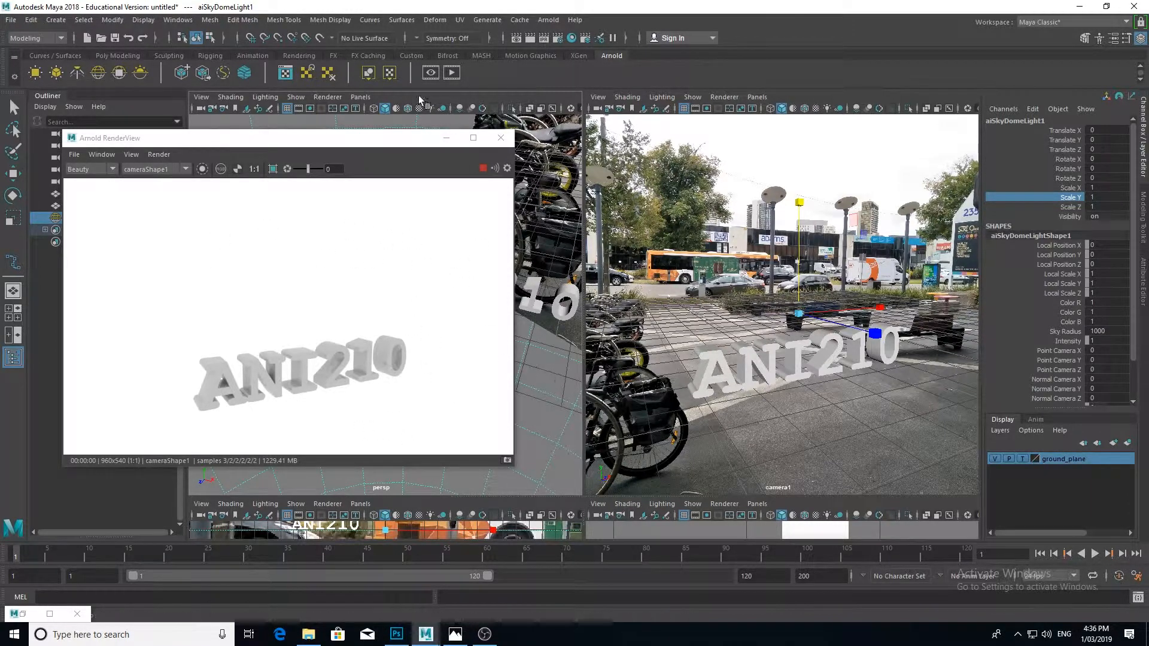
# Set the SkyDome light's Camera visibility to 0 so the dome is left out of the render background
pyautogui.moveTo(403, 140); pyautogui.dragTo(536, 174)
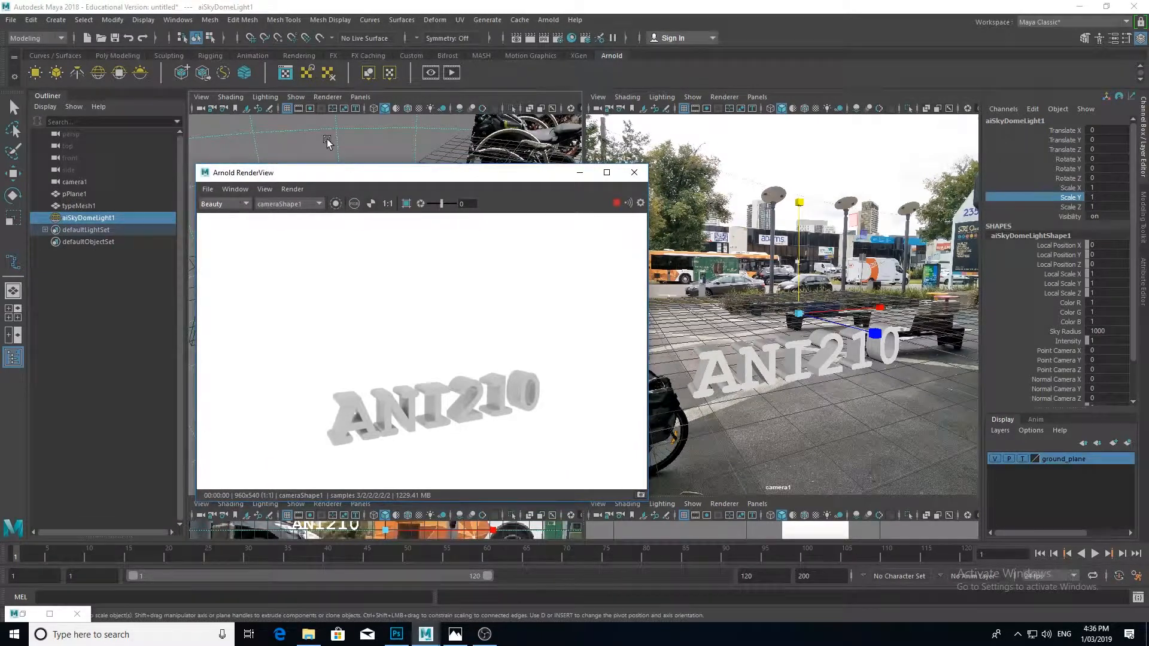
pyautogui.click(1142, 277)
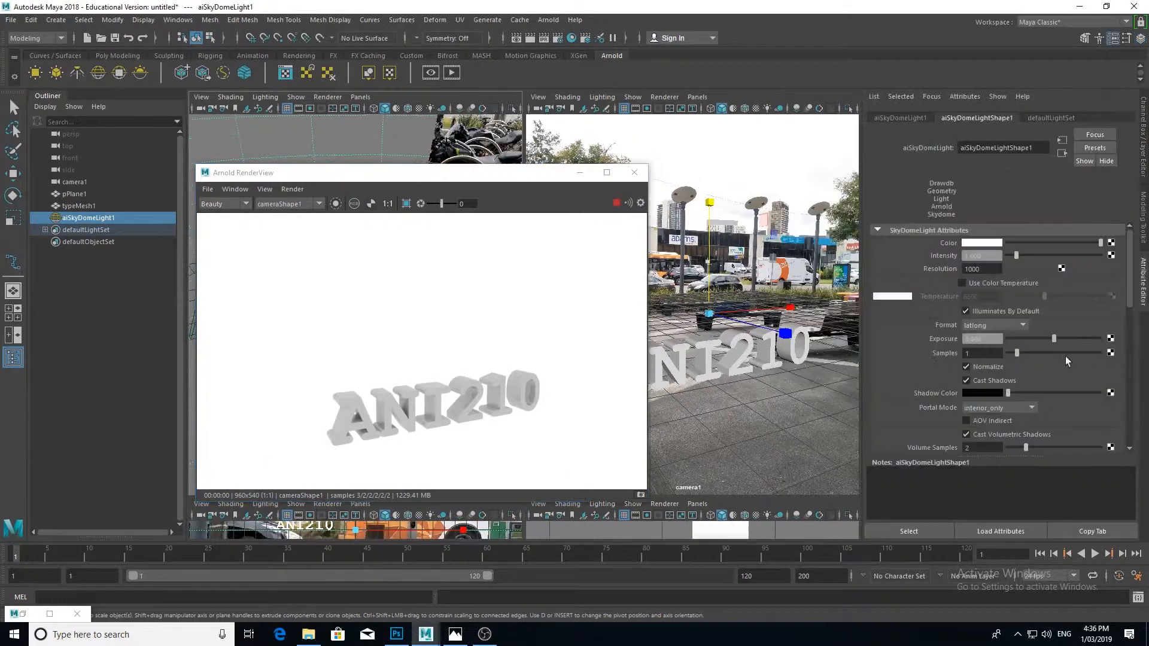
pyautogui.scroll(-5, 1063, 310)
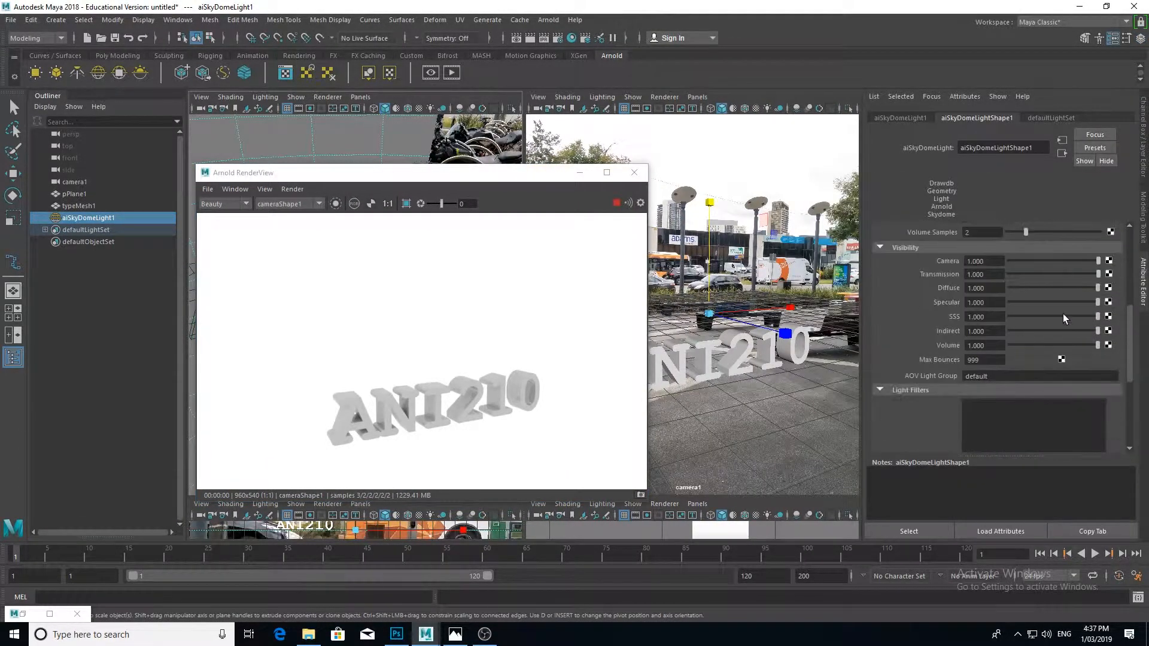
pyautogui.scroll(1, 902, 282)
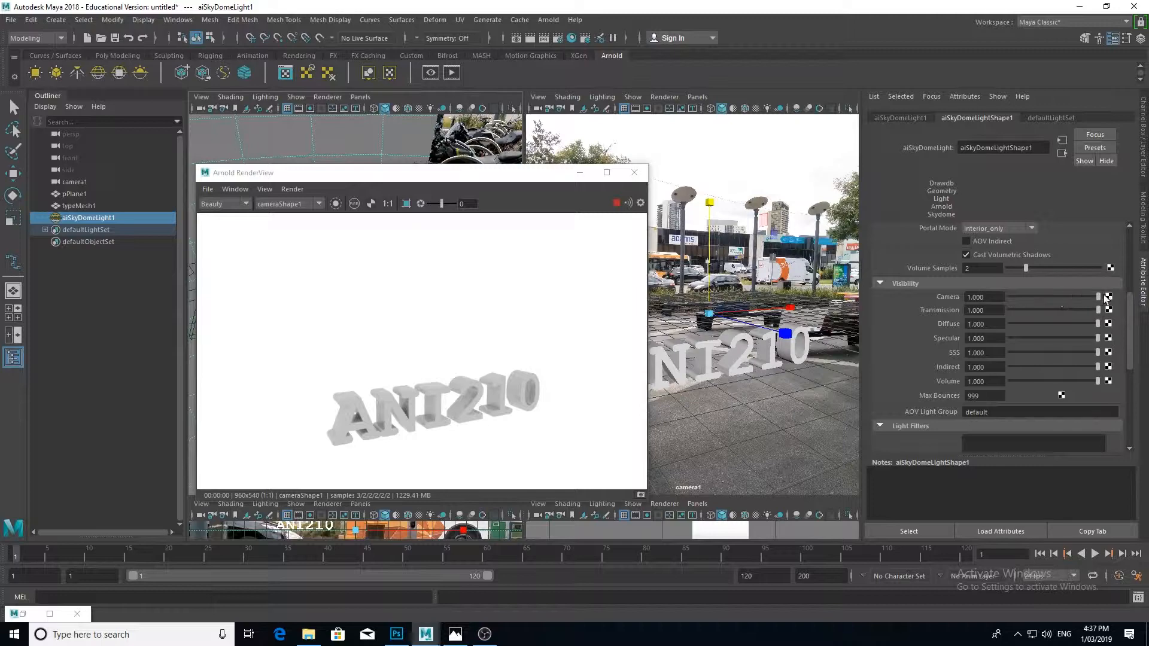
pyautogui.moveTo(1099, 297); pyautogui.dragTo(883, 296)
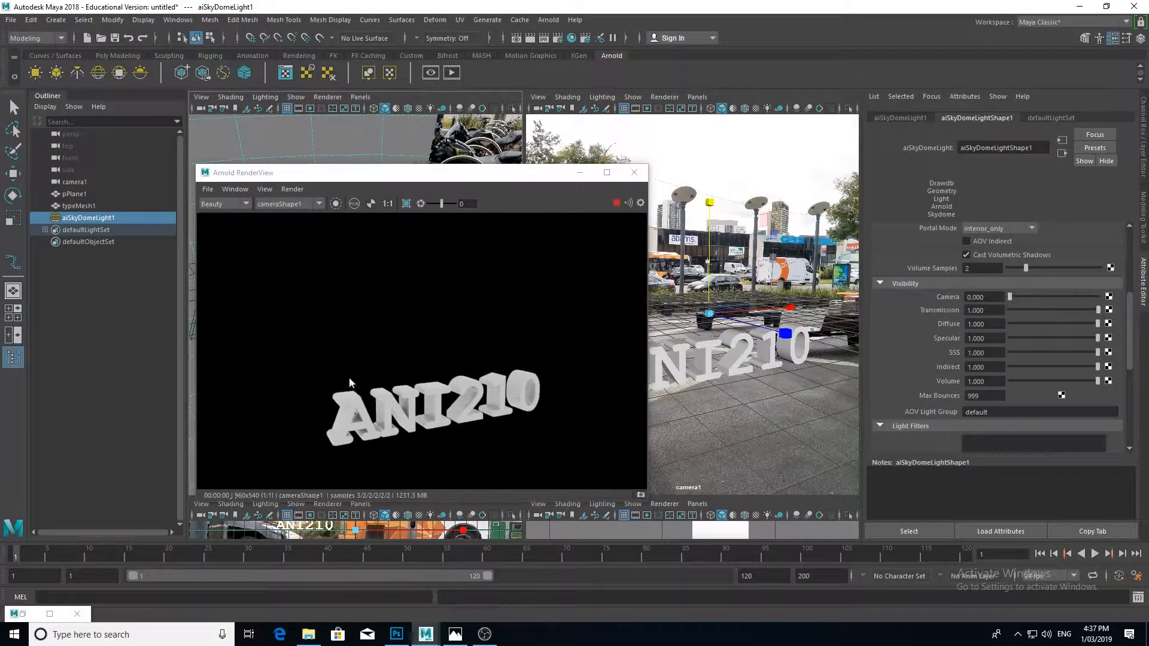
# Check the render's alpha channel again with the SkyDome hidden from camera, and move the render window clear of the camera1 view
pyautogui.click(354, 204)
pyautogui.click(372, 203)
pyautogui.click(372, 204)
pyautogui.click(372, 203)
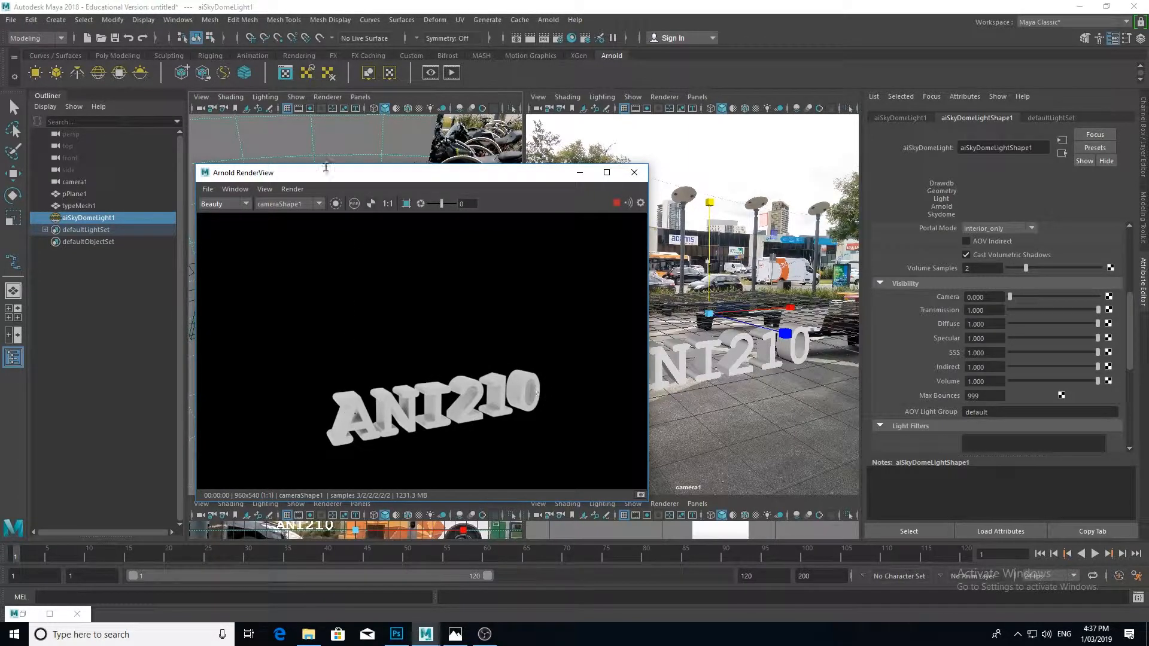
pyautogui.click(371, 204)
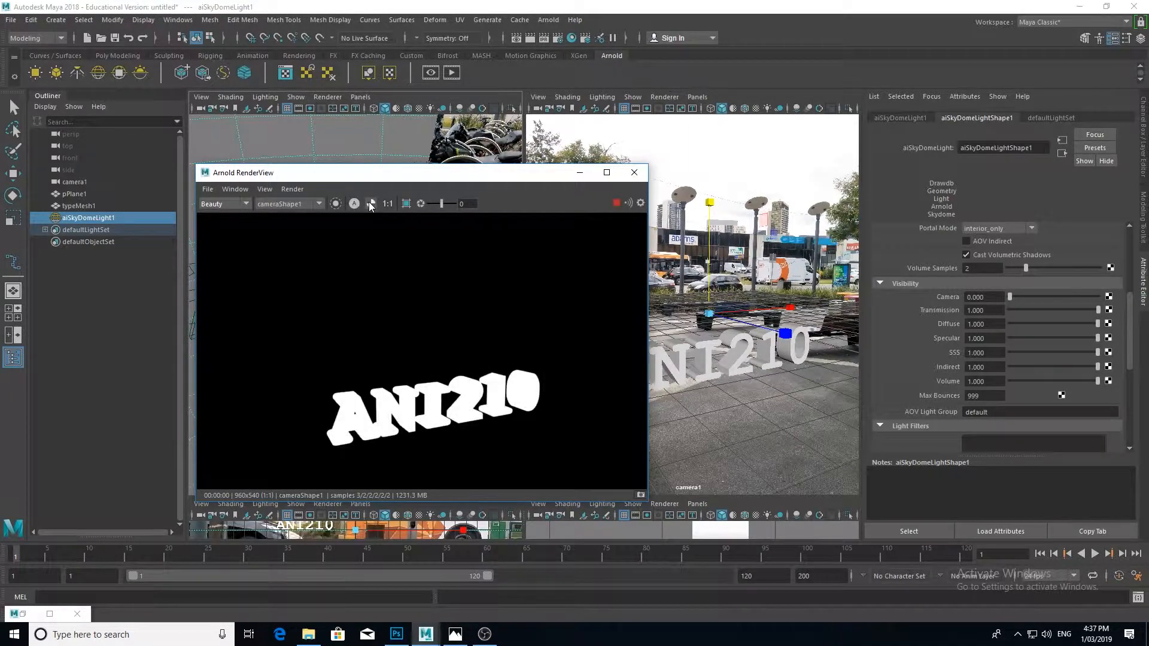
pyautogui.click(371, 204)
pyautogui.moveTo(455, 172); pyautogui.dragTo(428, 164)
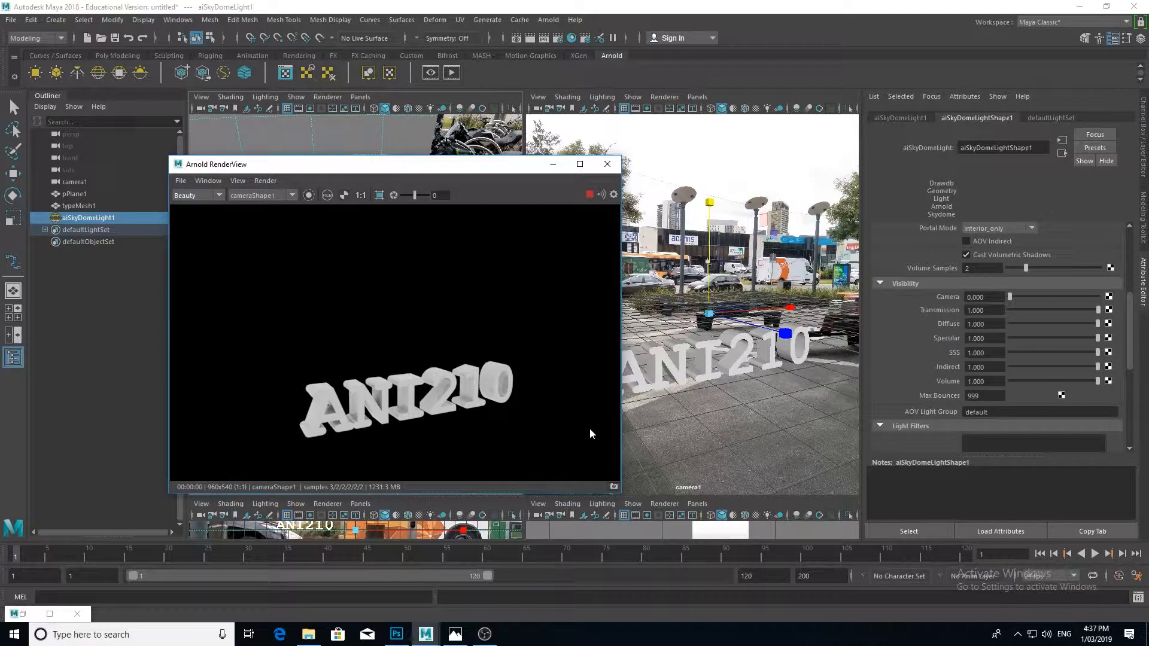
pyautogui.moveTo(523, 166); pyautogui.dragTo(411, 173)
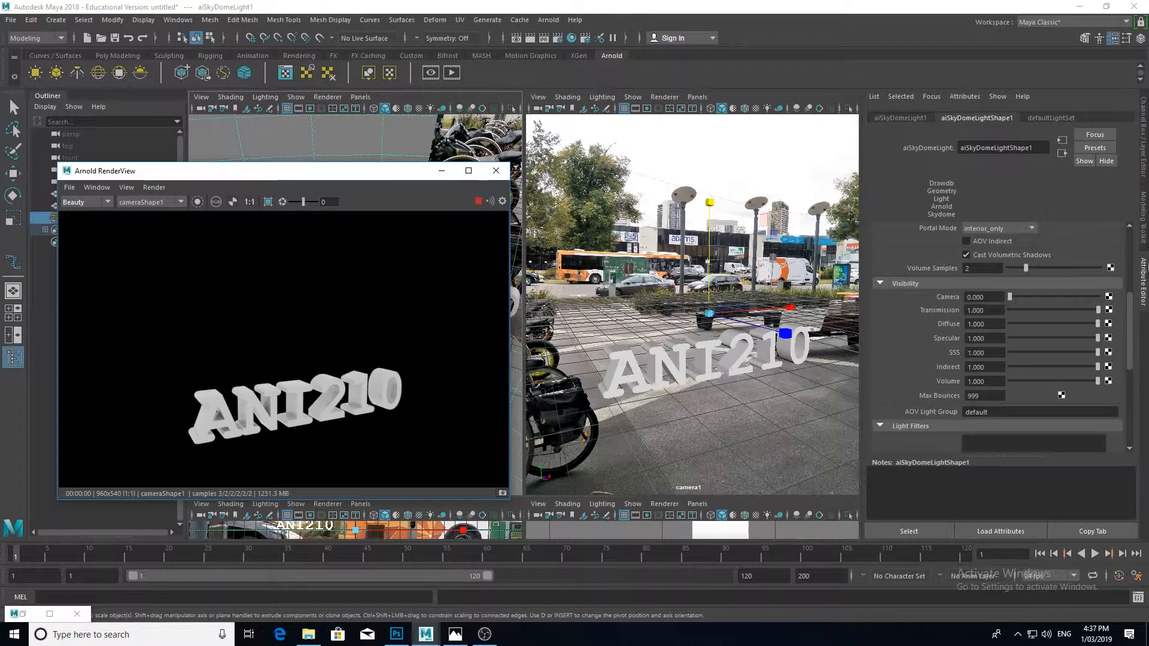
# Make the ground_plane layer selectable and assign a new Arnold aiShadowMatte material to the ground plane pPlane1
pyautogui.click(1143, 123)
pyautogui.moveTo(780, 304); pyautogui.dragTo(808, 613, button='right')
pyautogui.moveTo(456, 139); pyautogui.dragTo(442, 105)
pyautogui.click(399, 195)
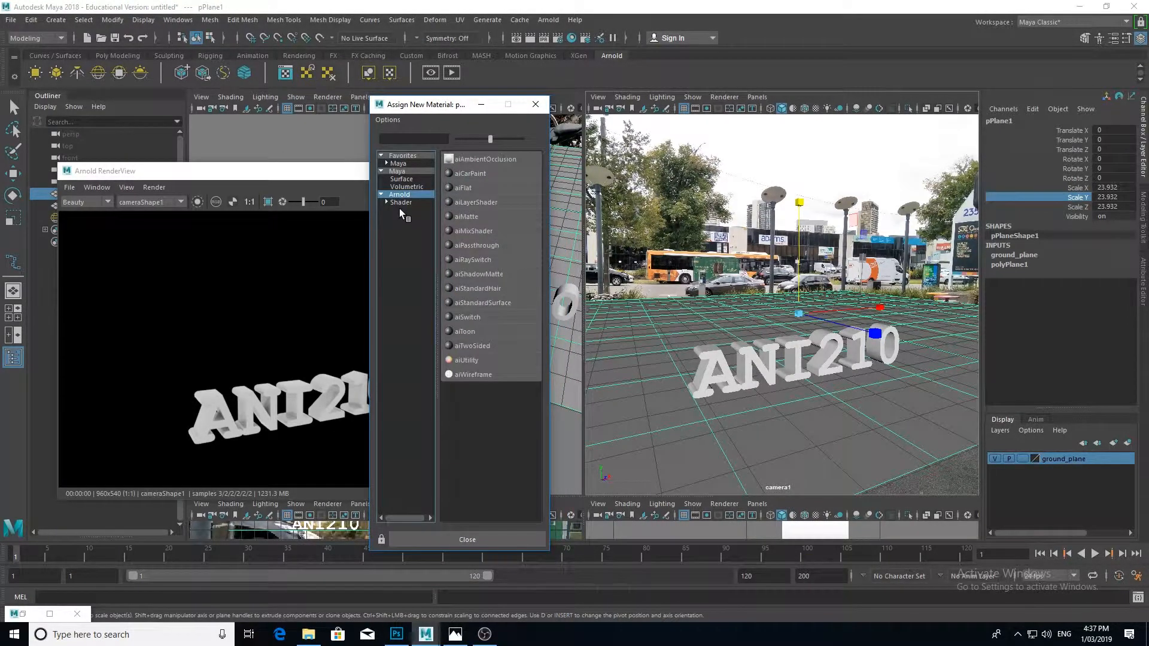
pyautogui.click(503, 274)
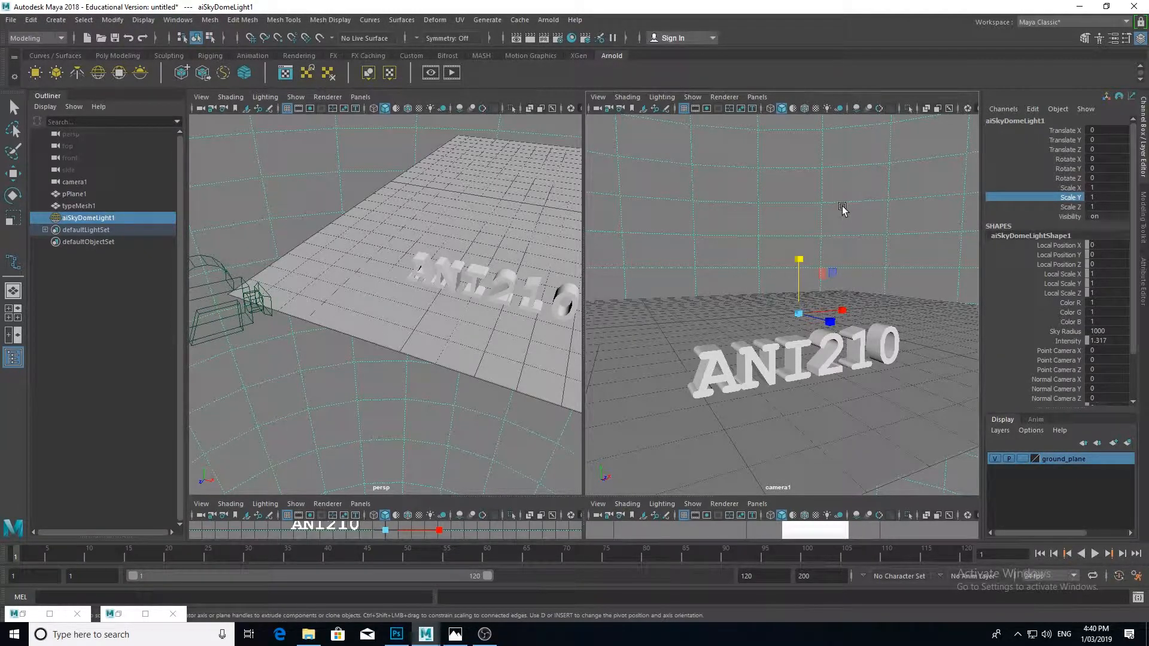
# Connect a File texture to the Color attribute of the SkyDome light
pyautogui.click(1143, 292)
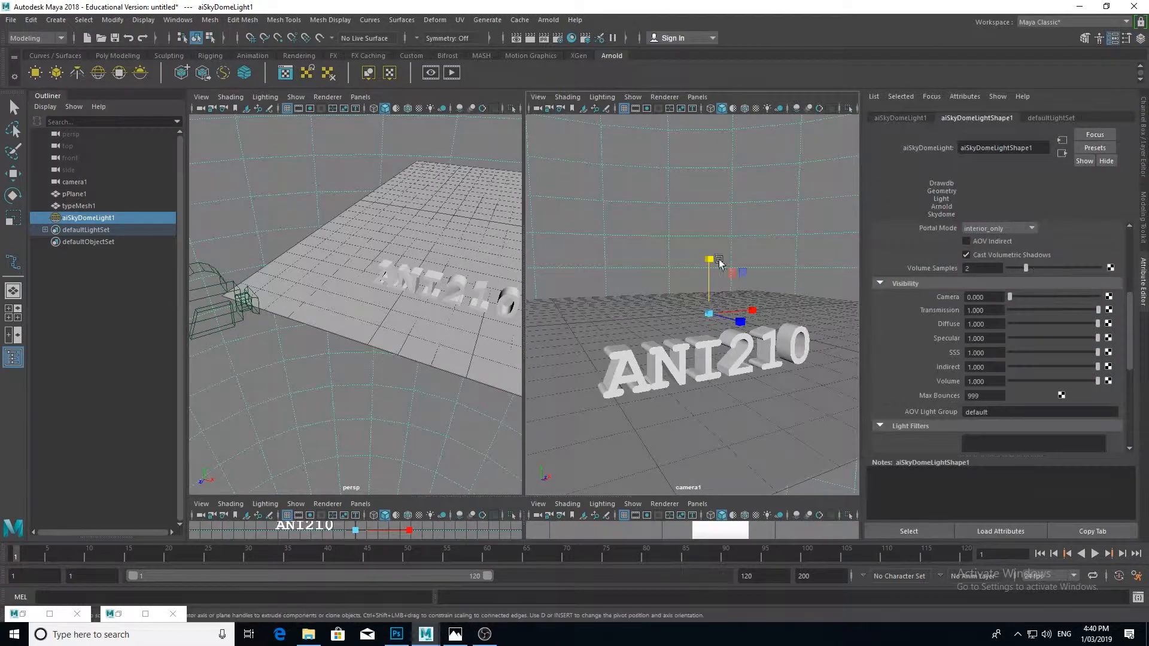
pyautogui.scroll(5, 1077, 267)
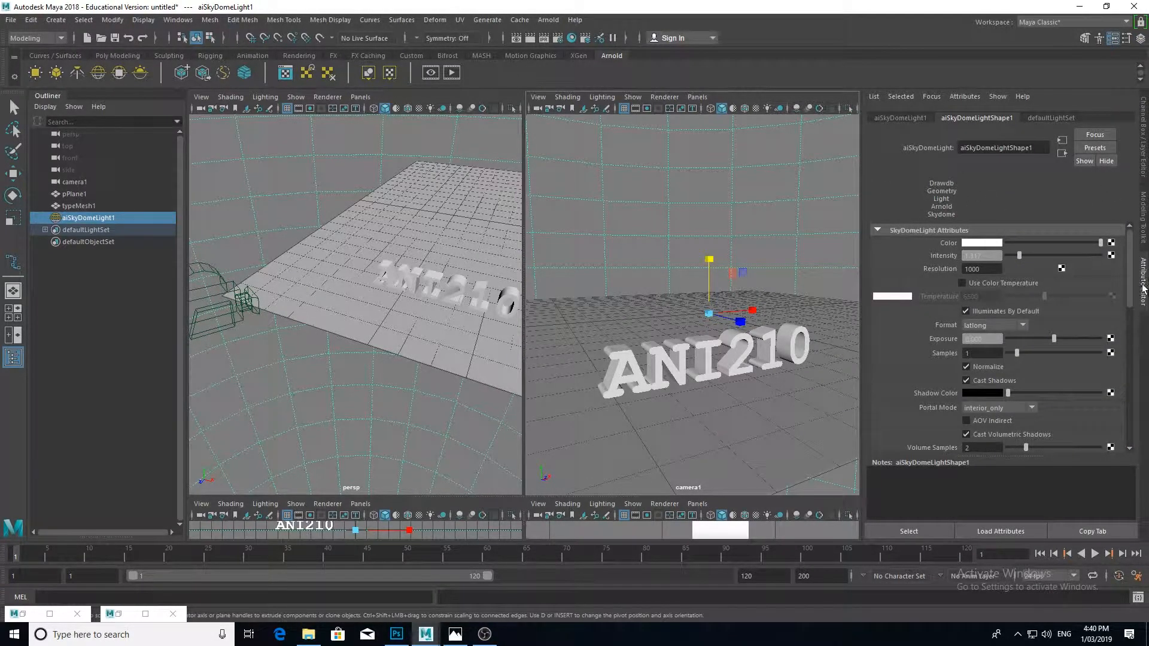
pyautogui.click(1111, 243)
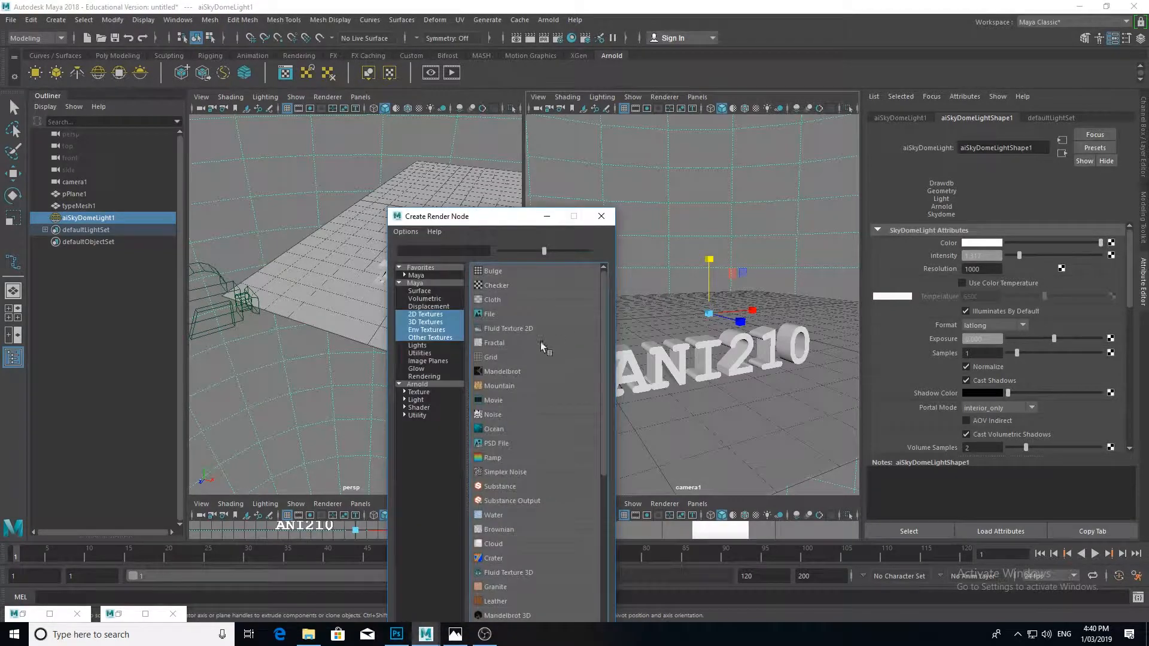
pyautogui.click(490, 314)
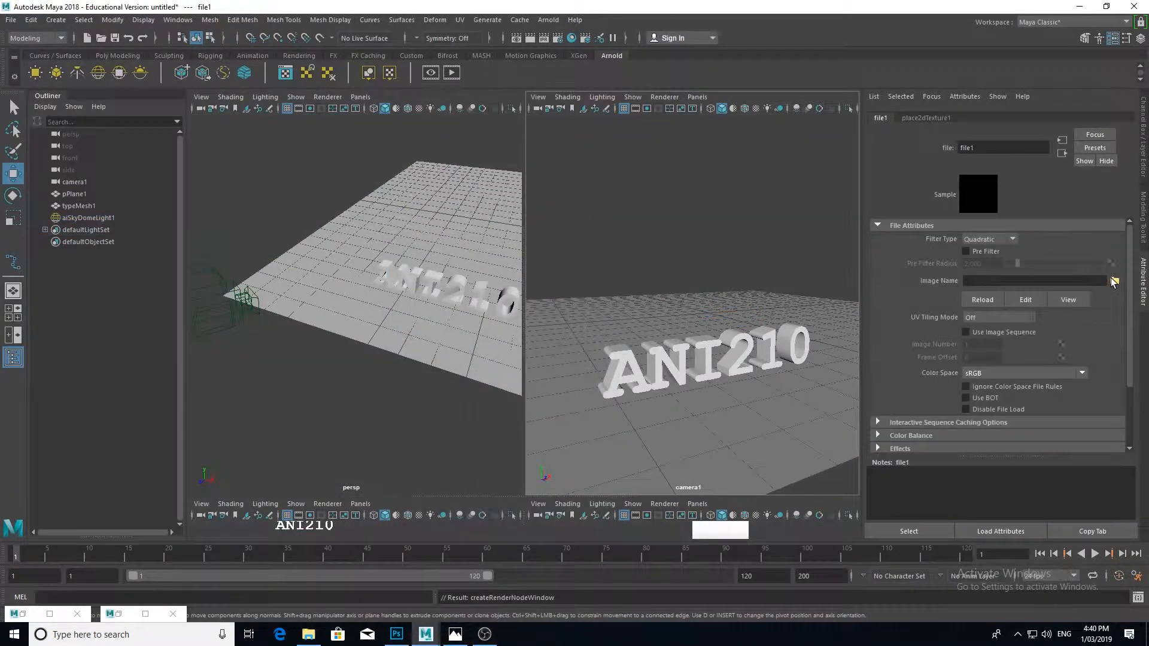
# Preview the HDRI images for the File texture and select hdrmaps_com_free_043_half.jpg
pyautogui.click(1113, 280)
pyautogui.click(210, 223)
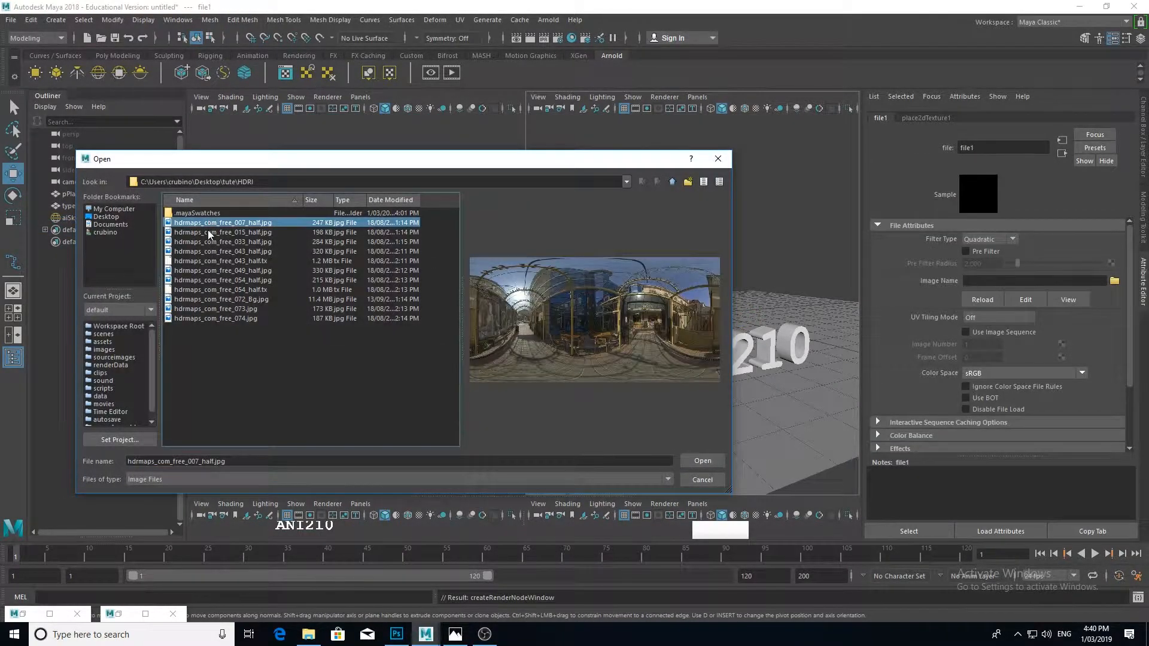
pyautogui.click(209, 232)
pyautogui.click(209, 241)
pyautogui.click(214, 251)
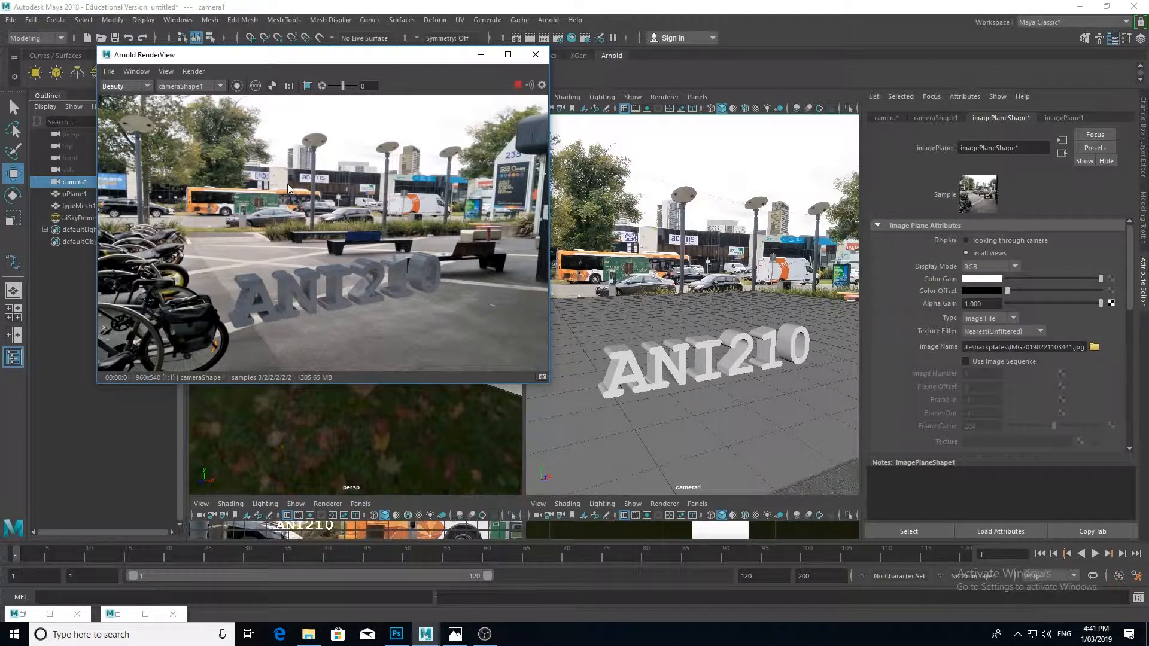
# Compare the alpha and colour displays of the render with the backplate behind the text
pyautogui.click(272, 85)
pyautogui.click(273, 86)
pyautogui.click(275, 85)
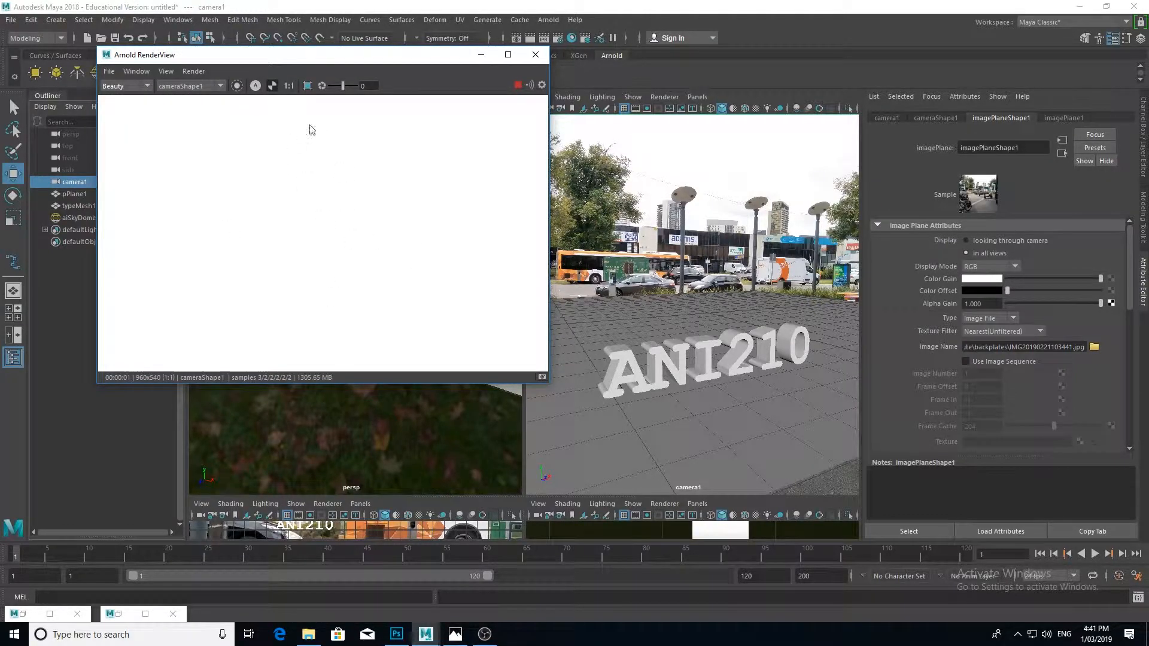
pyautogui.click(273, 85)
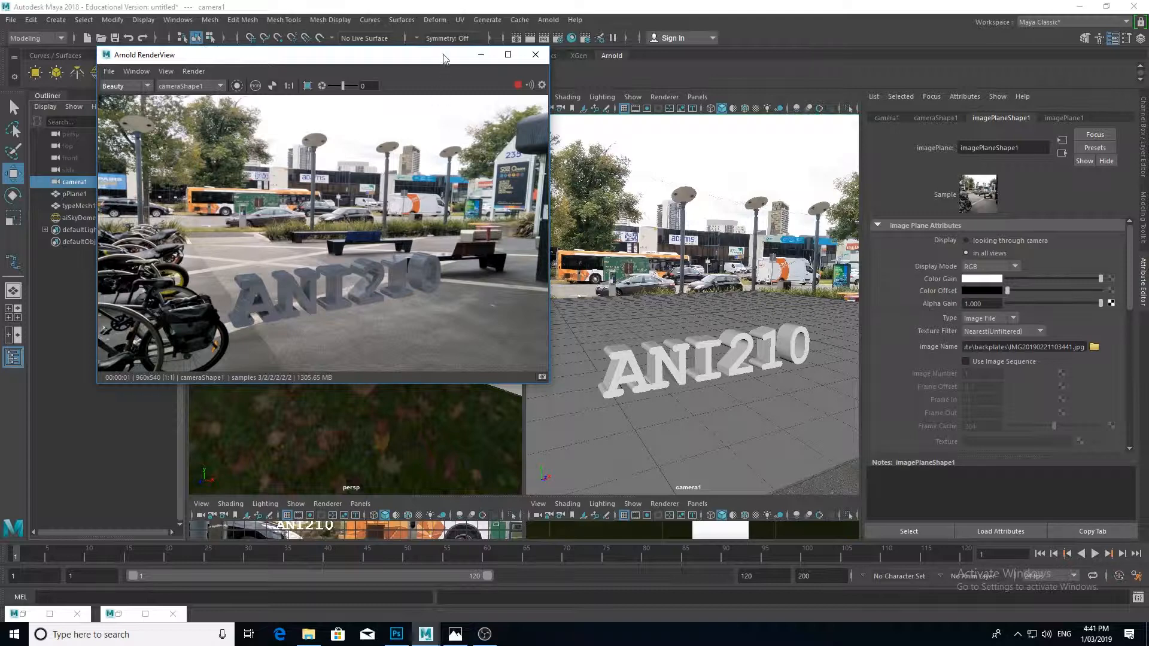
# Select the camera's backplate image plane and set its Display Mode to None
pyautogui.moveTo(436, 61); pyautogui.dragTo(407, 224)
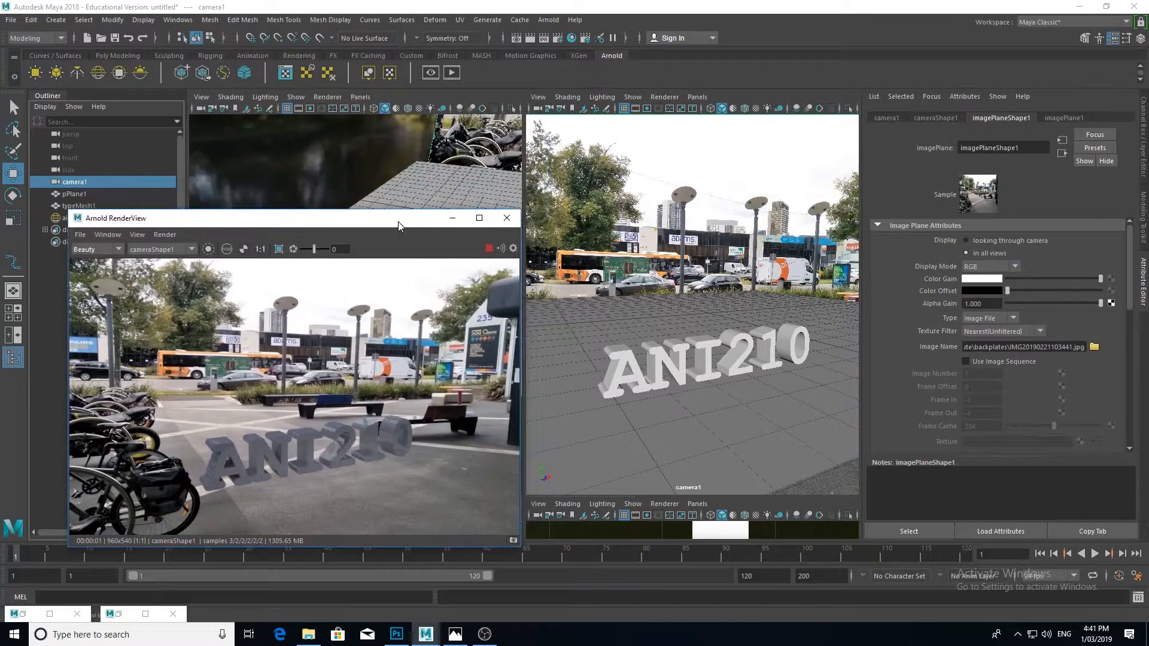
pyautogui.click(684, 202)
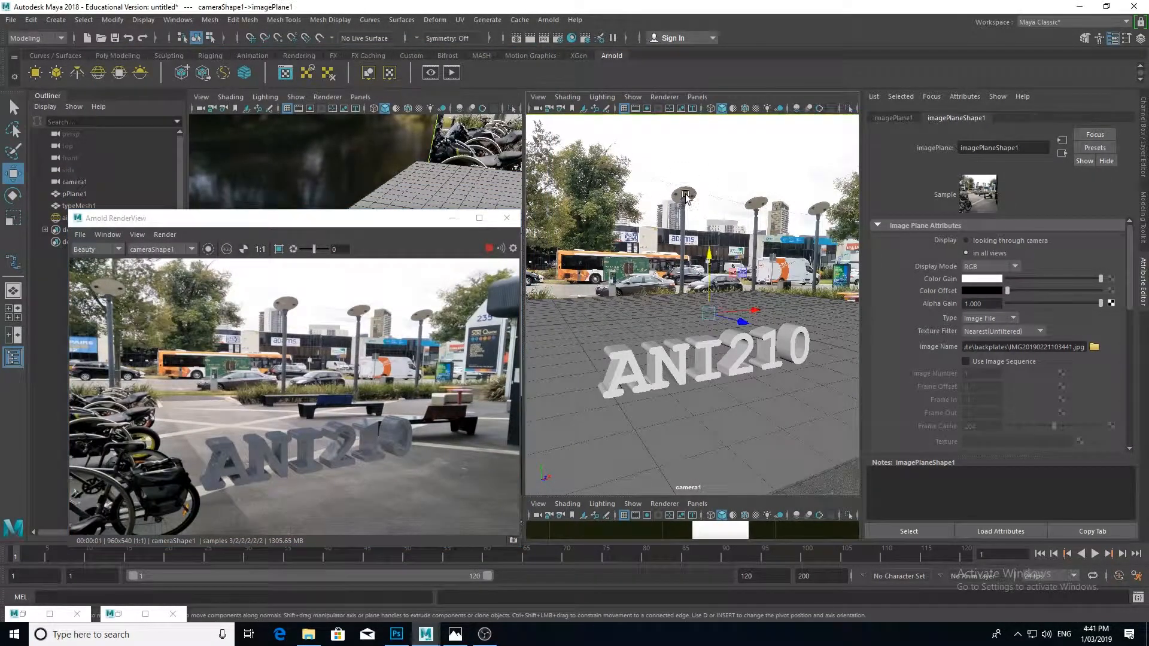
pyautogui.moveTo(395, 220); pyautogui.dragTo(385, 320)
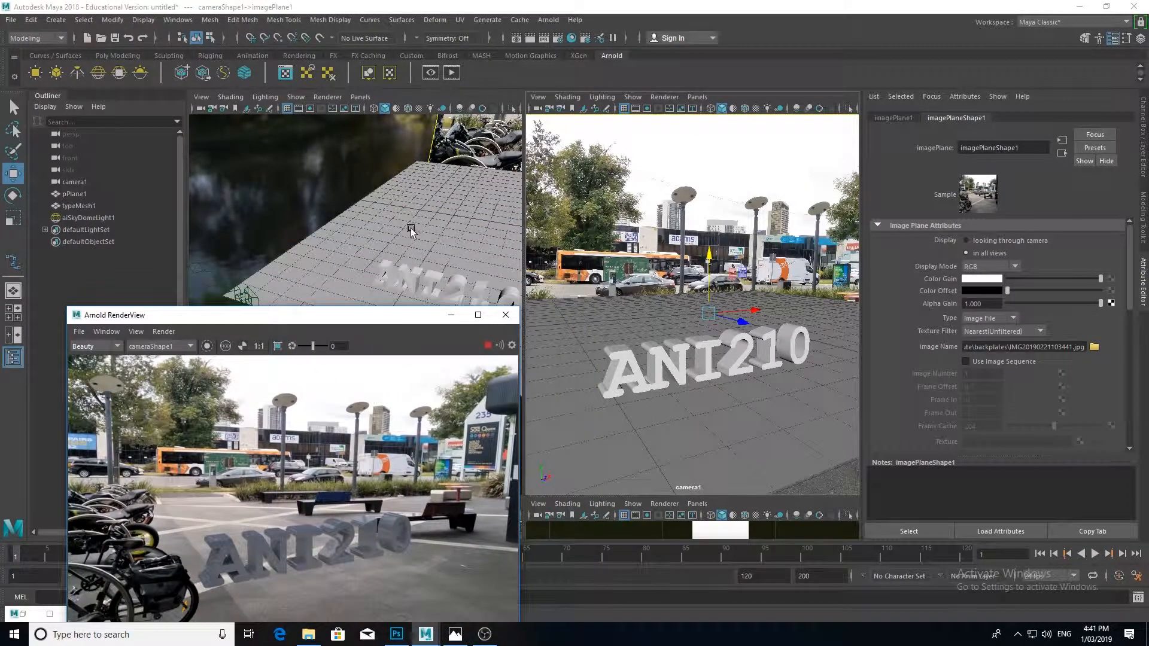
pyautogui.keyDown('alt'); pyautogui.moveTo(411, 228); pyautogui.dragTo(451, 162); pyautogui.keyUp('alt')
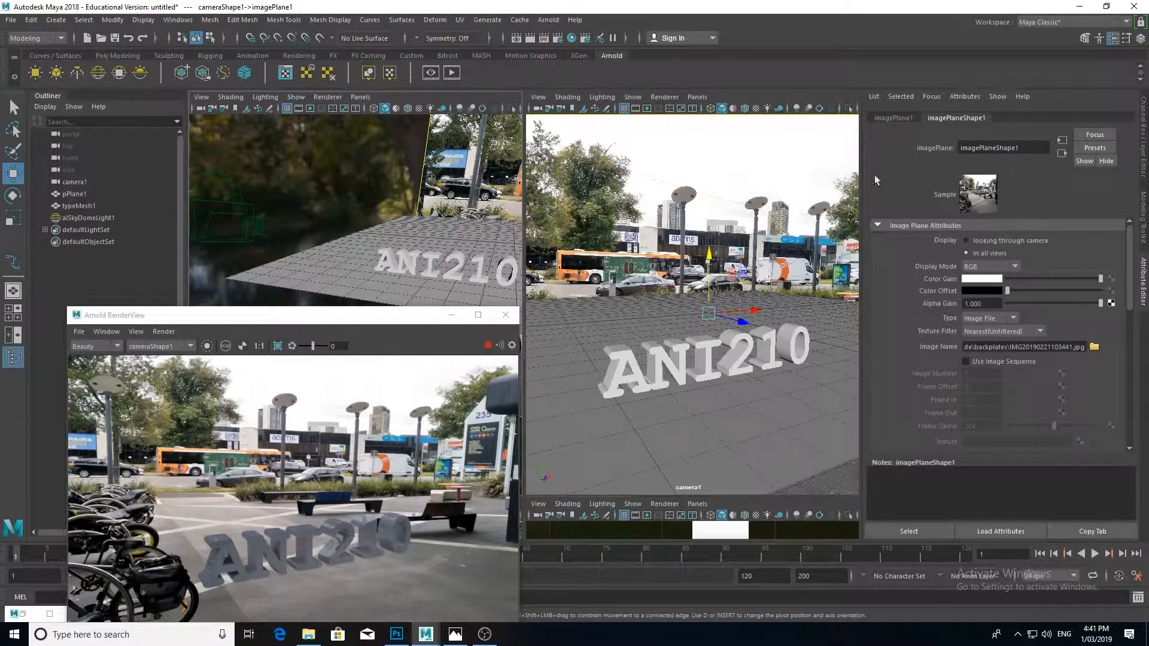
pyautogui.click(1144, 126)
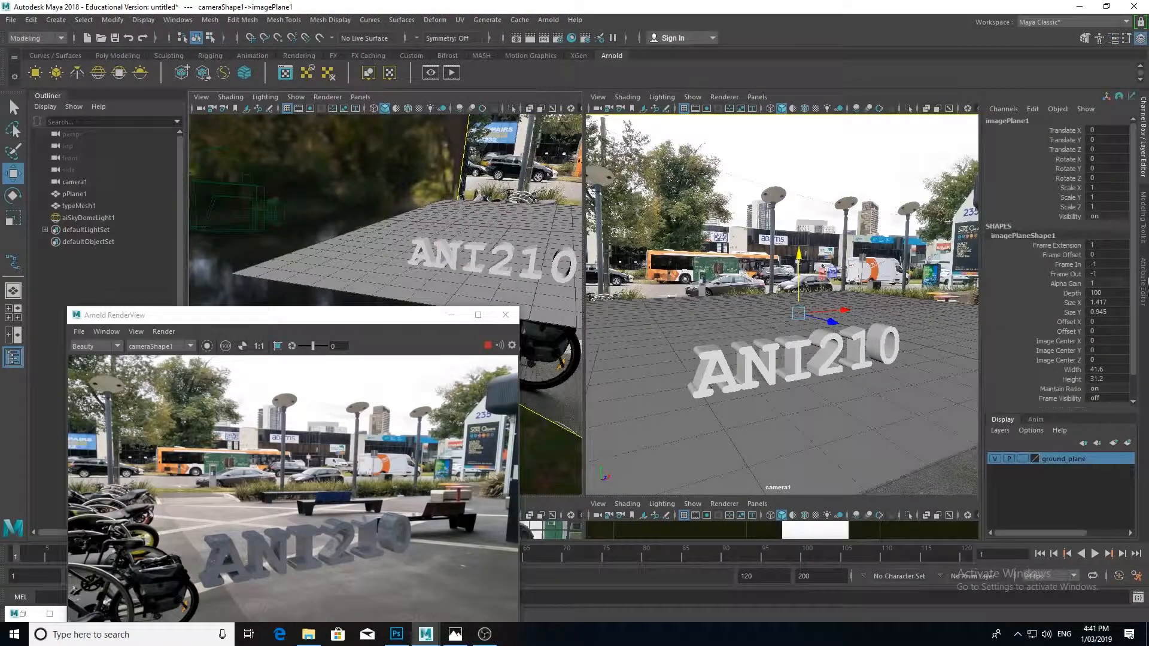
pyautogui.click(1143, 287)
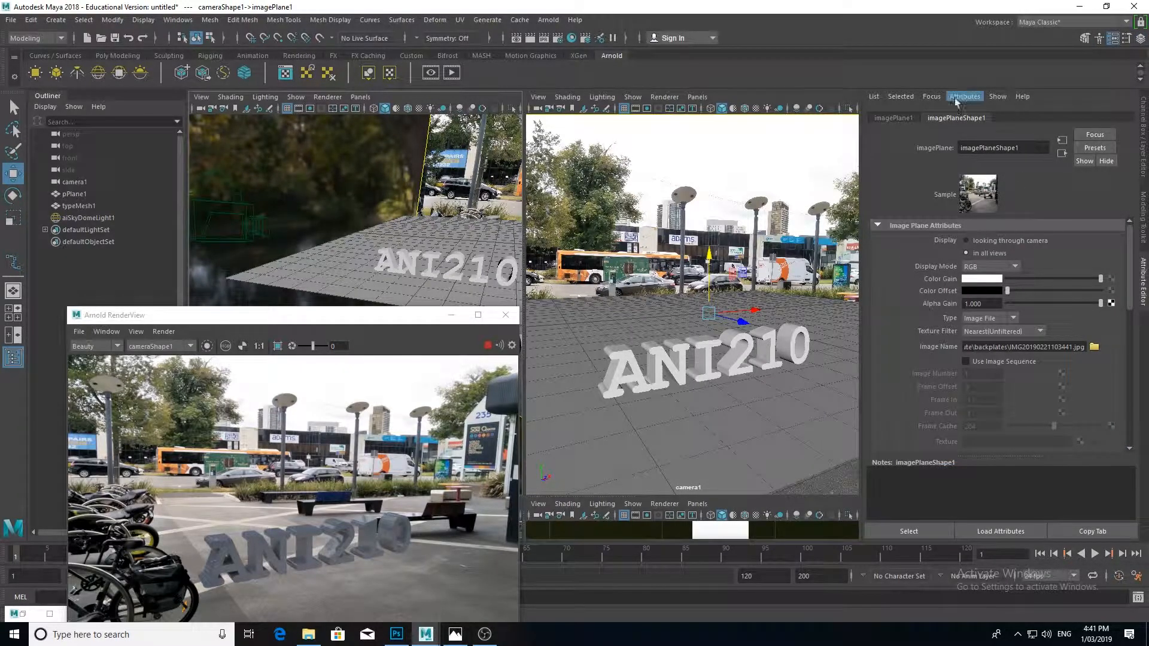
pyautogui.click(1010, 268)
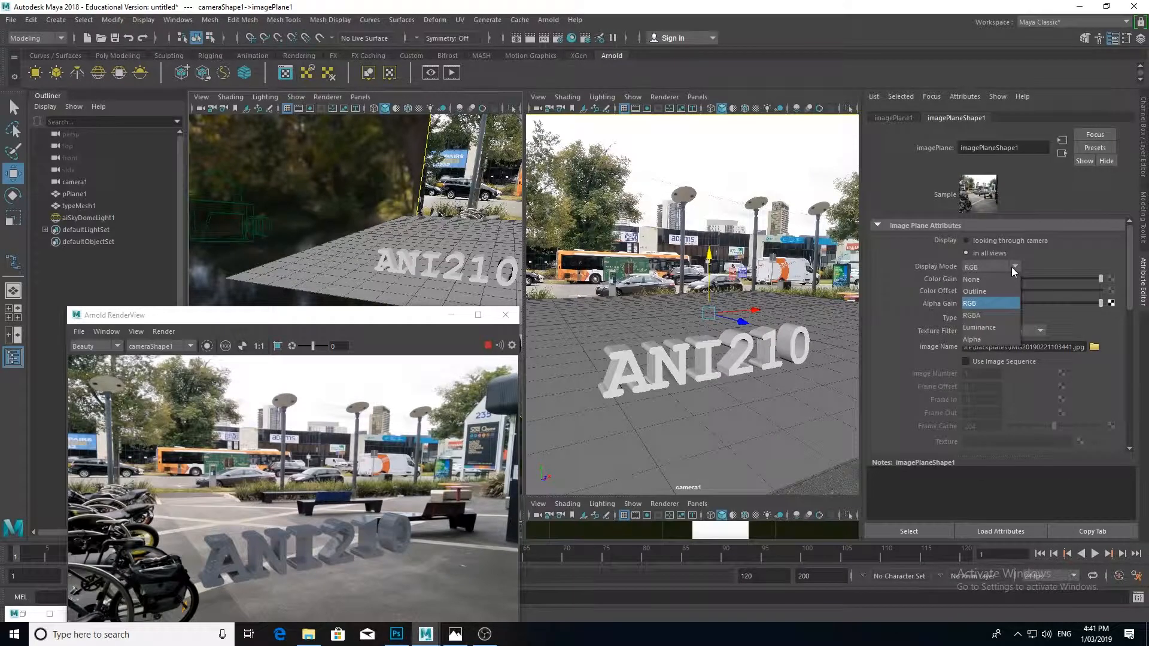
pyautogui.click(1003, 280)
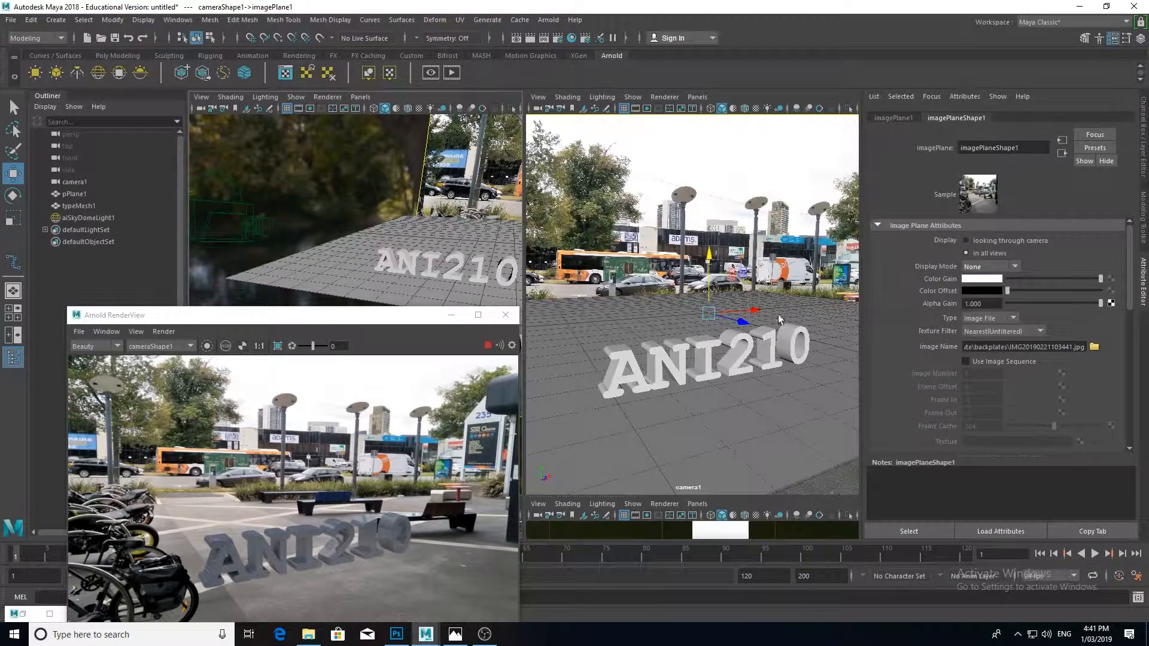
# Compare the alpha and colour displays of the ANI210 render without the backplate
pyautogui.moveTo(385, 322); pyautogui.dragTo(396, 241)
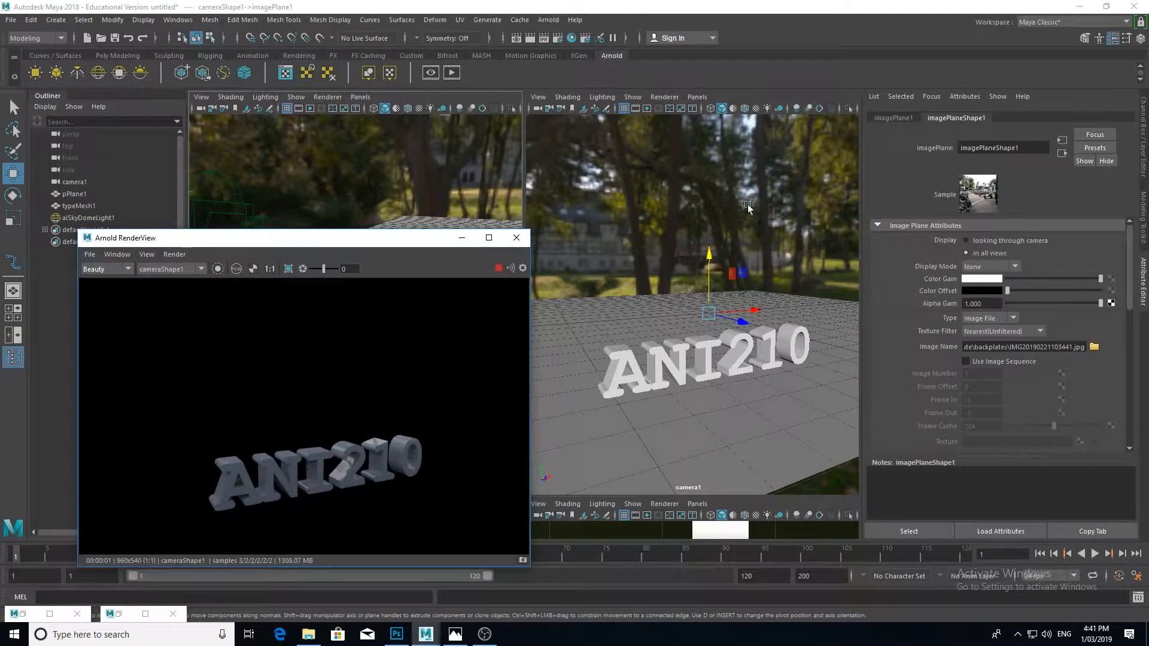
pyautogui.moveTo(419, 238); pyautogui.dragTo(448, 212)
pyautogui.click(280, 245)
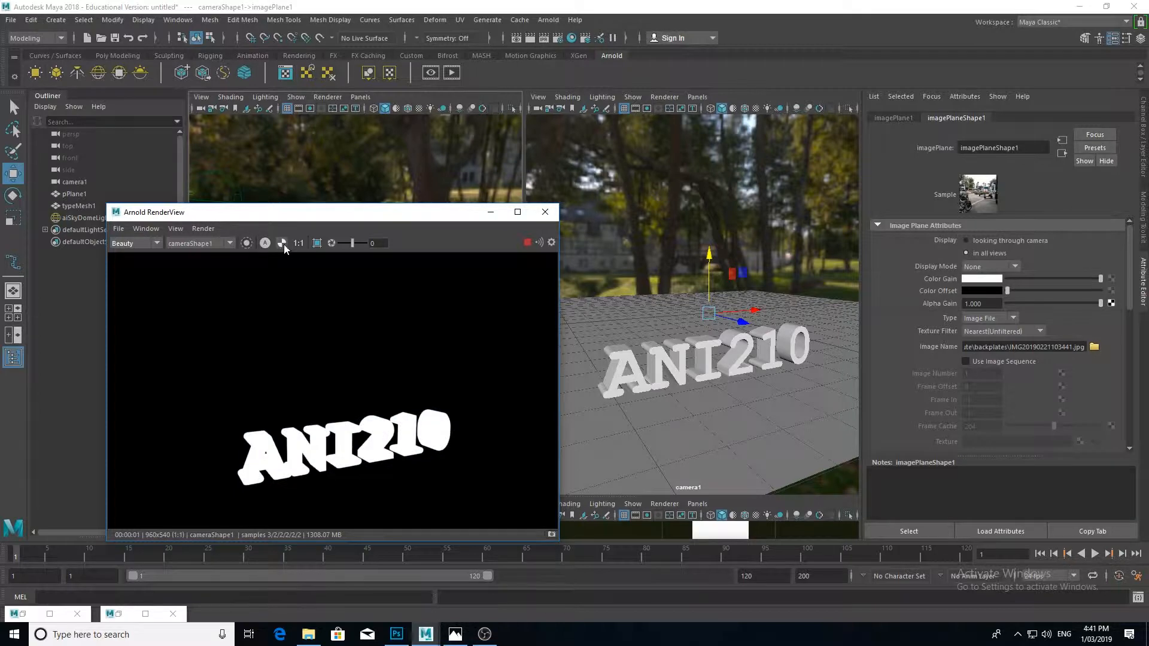
pyautogui.click(284, 244)
pyautogui.click(283, 246)
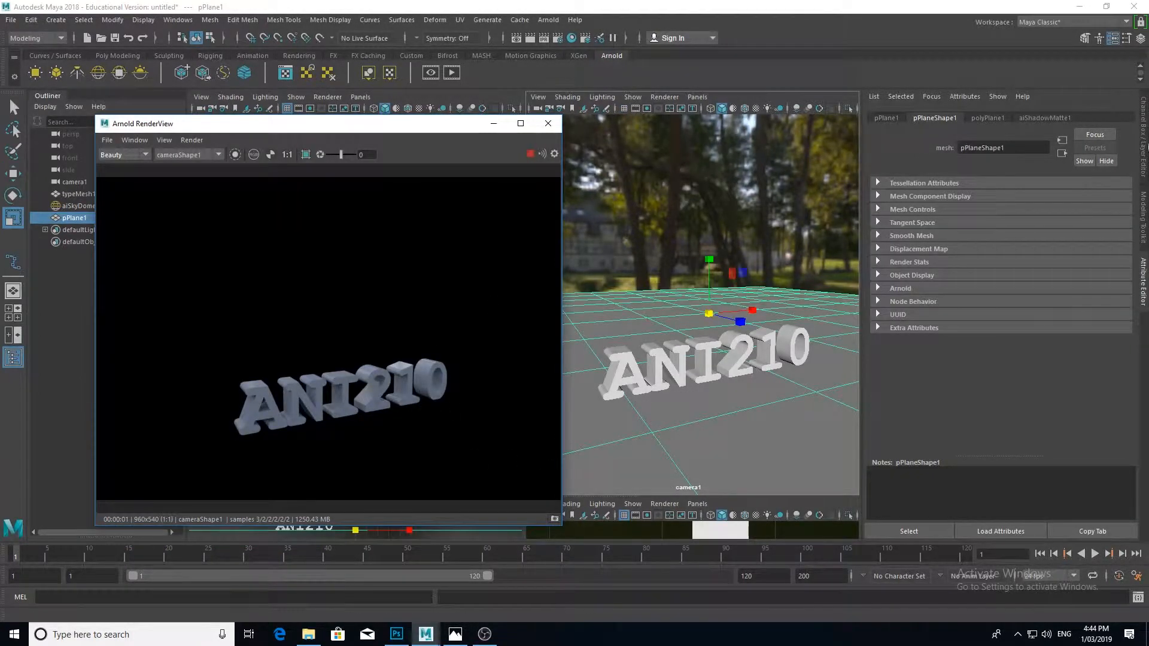
# Examine the render's alpha channel up close for the matte shadow around the base of the ANI210 text
pyautogui.click(1143, 134)
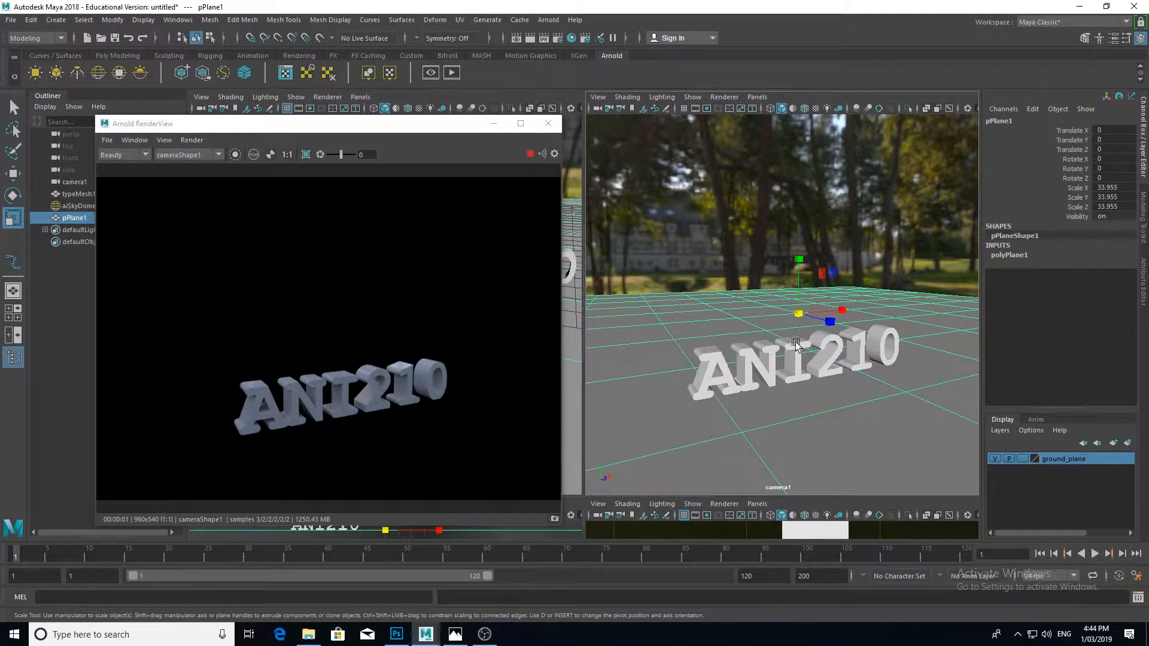
pyautogui.click(270, 154)
pyautogui.click(268, 154)
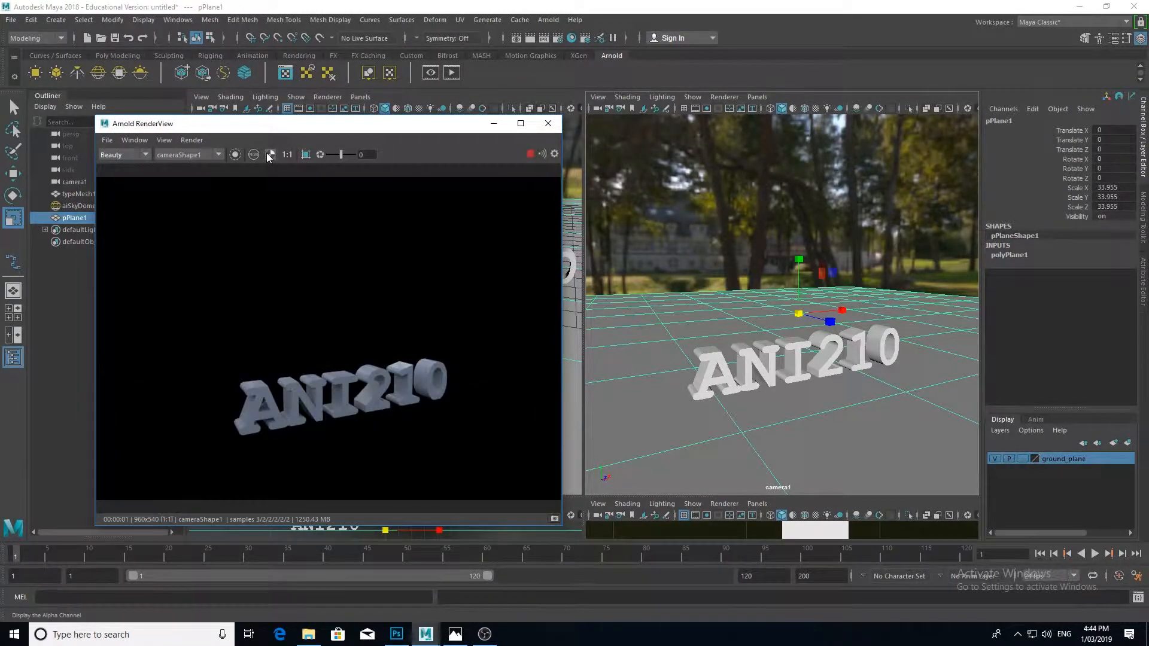
pyautogui.click(269, 155)
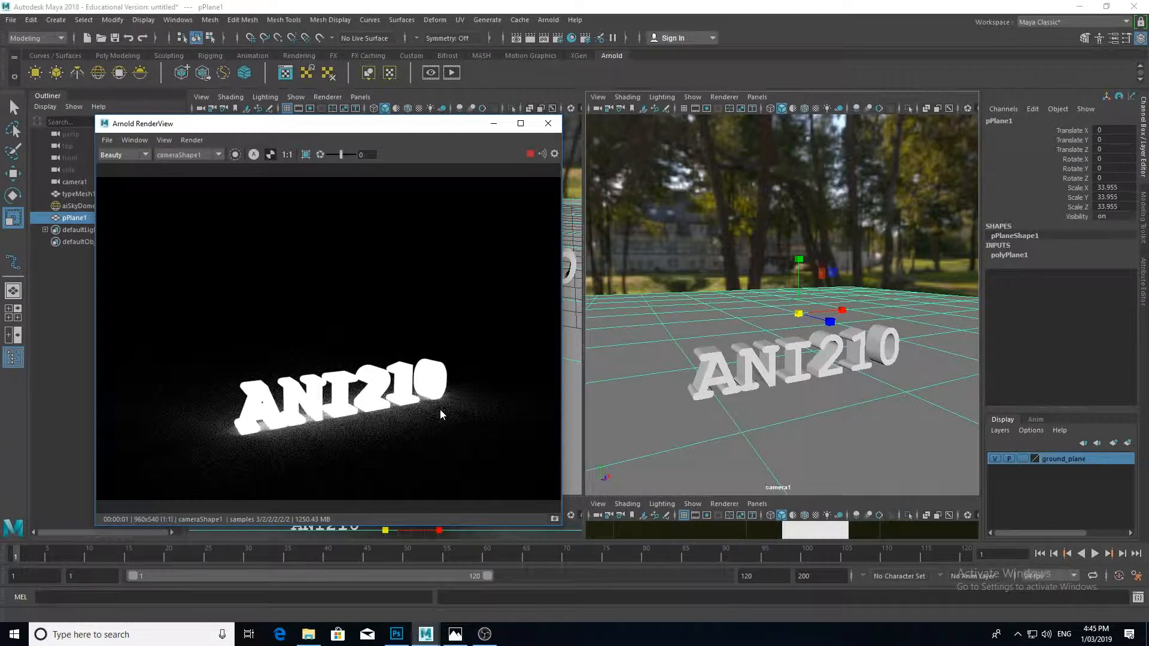
pyautogui.click(271, 154)
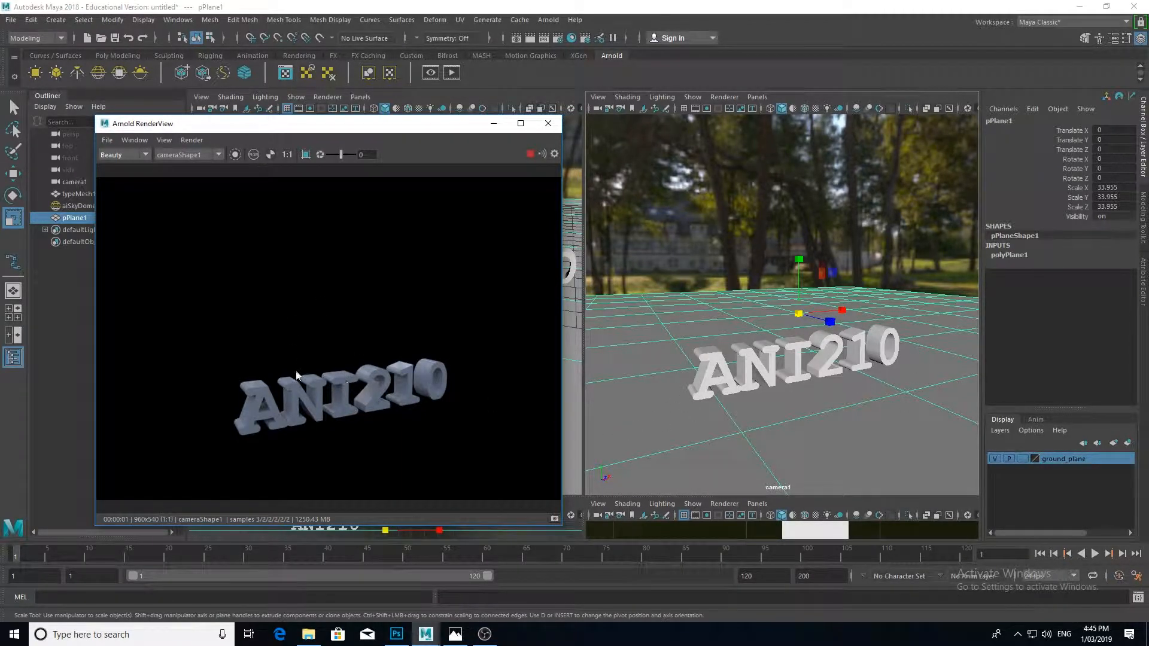
pyautogui.click(254, 154)
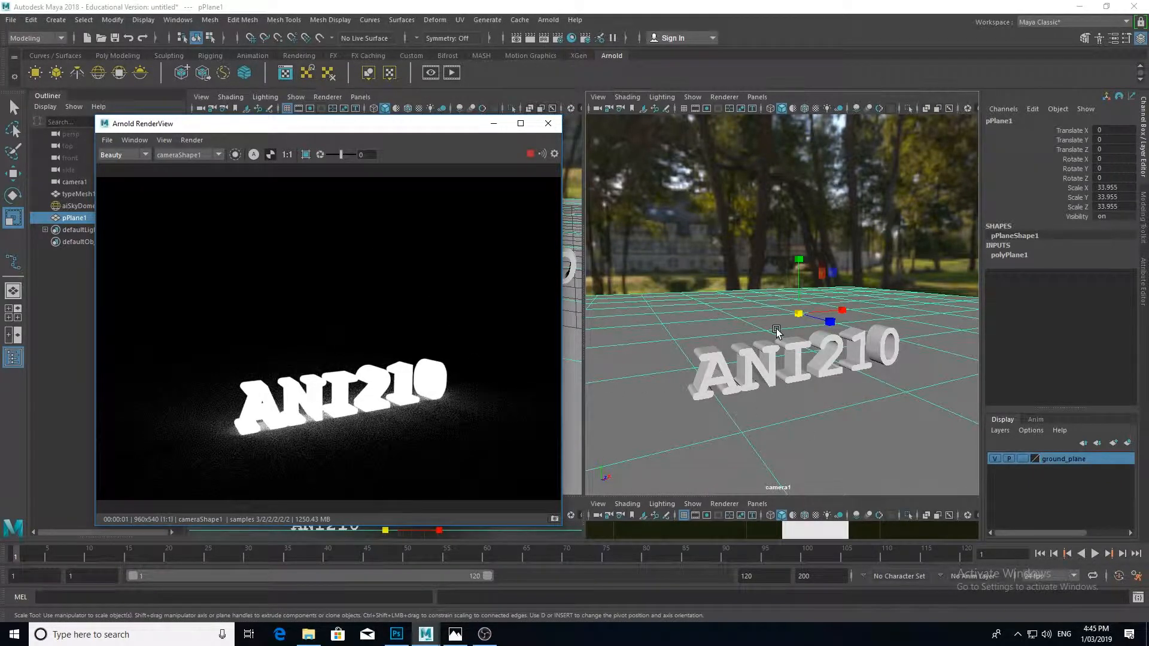
pyautogui.click(671, 421)
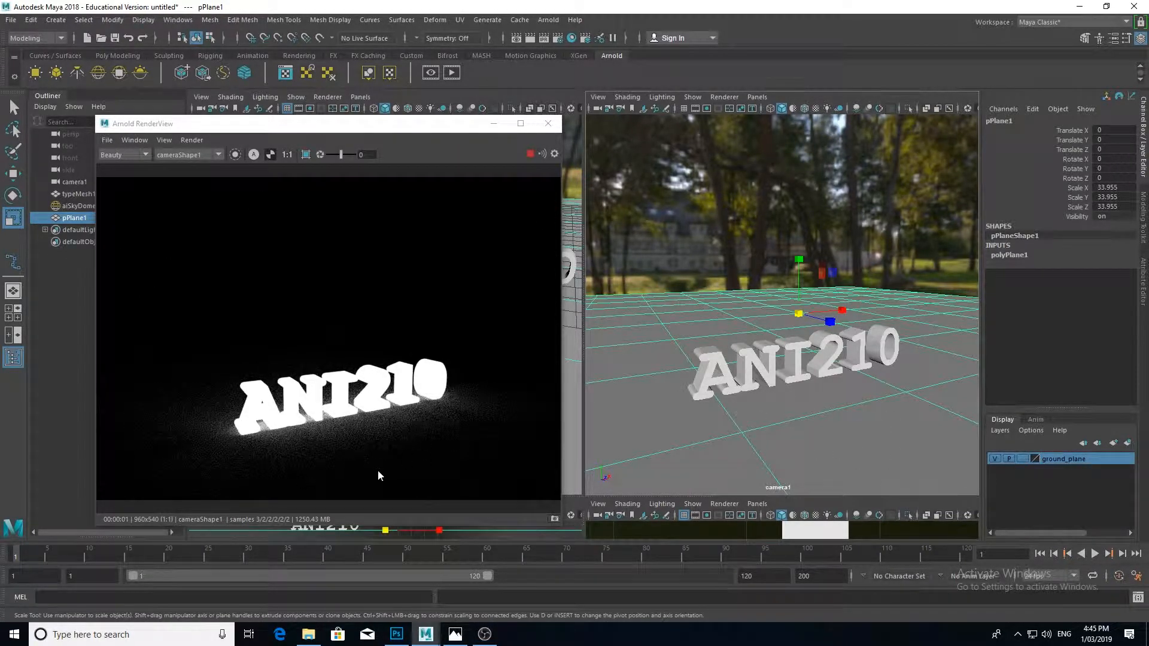
pyautogui.scroll(5, 377, 460)
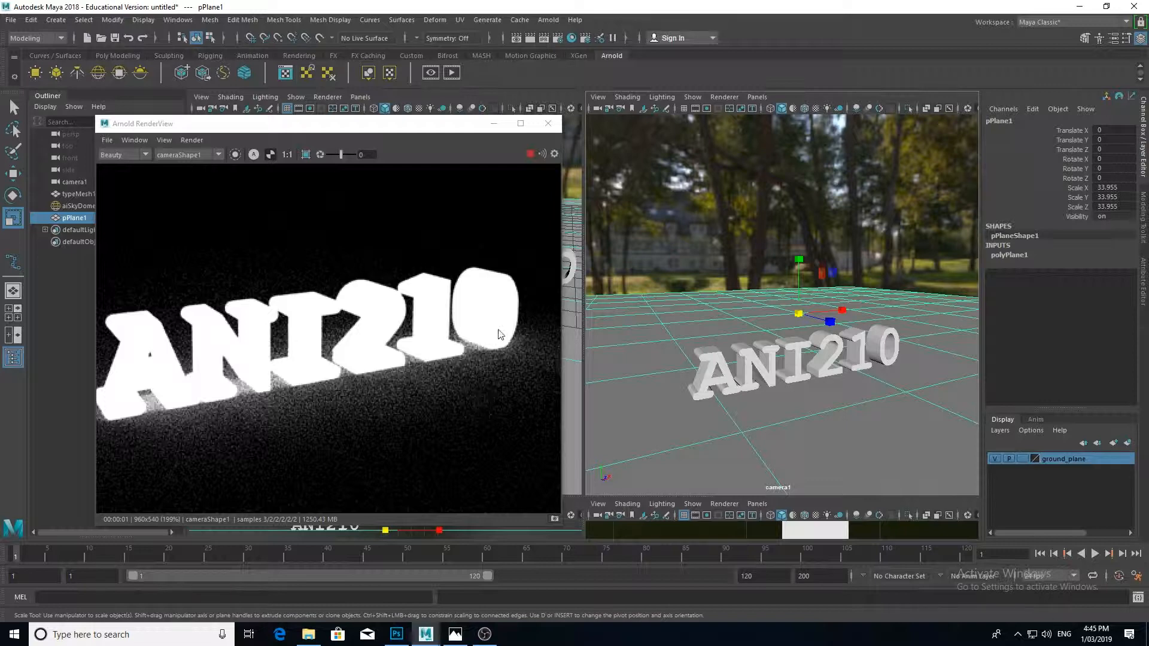
pyautogui.moveTo(441, 127); pyautogui.dragTo(421, 129)
pyautogui.scroll(-2, 365, 389)
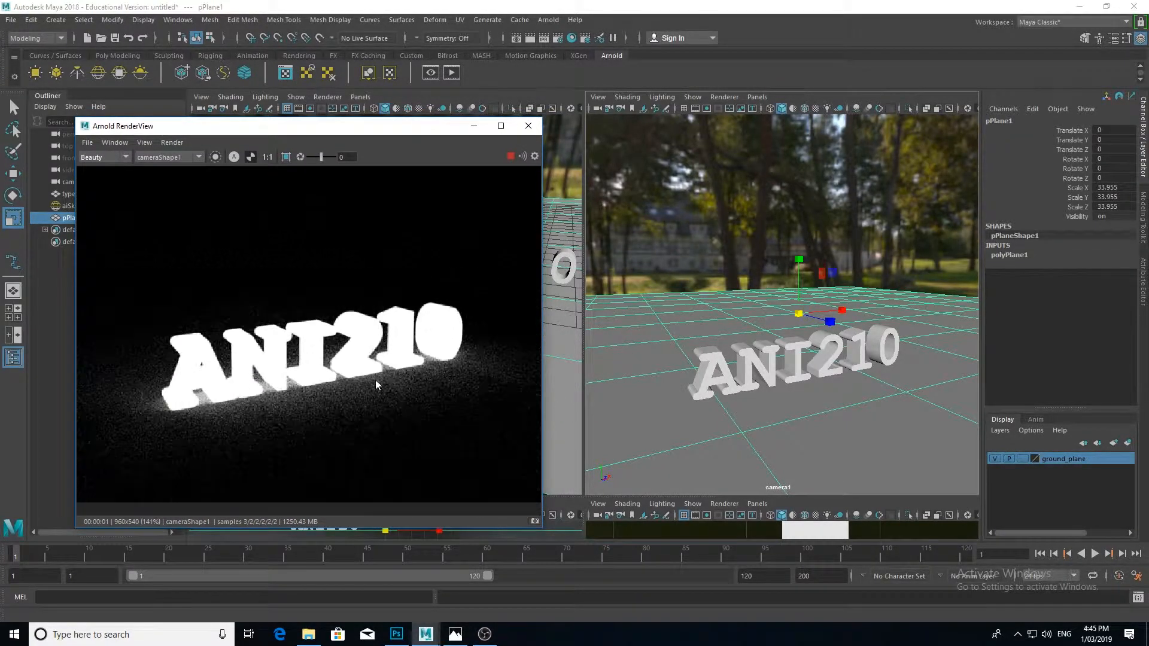
pyautogui.scroll(1, 386, 427)
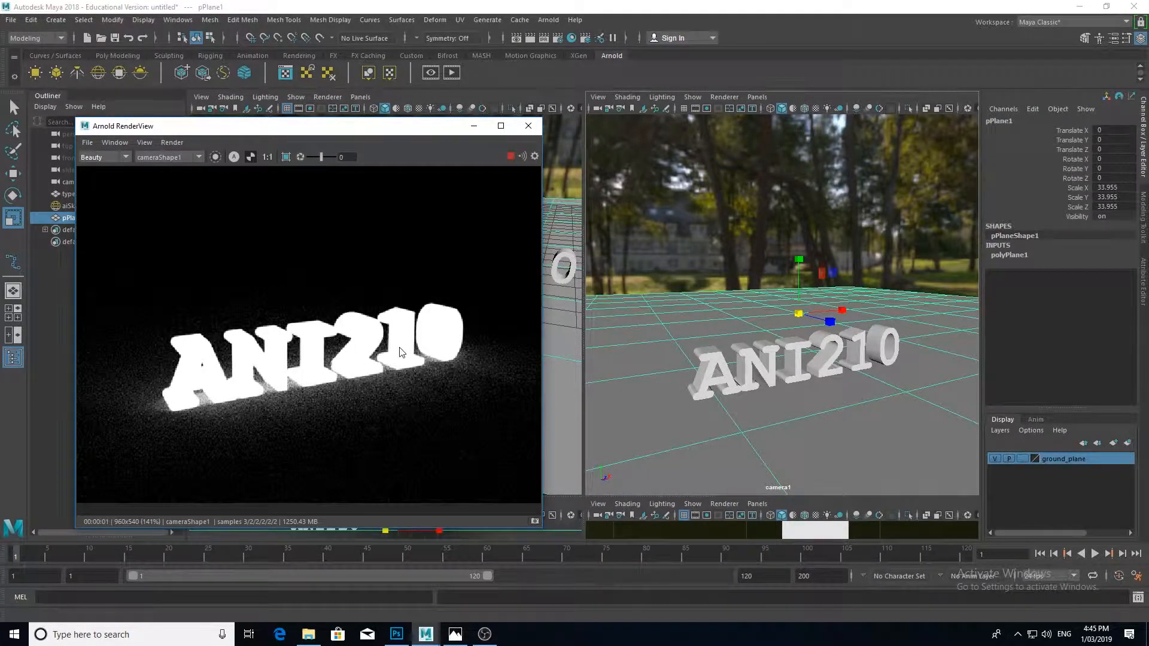
pyautogui.click(455, 638)
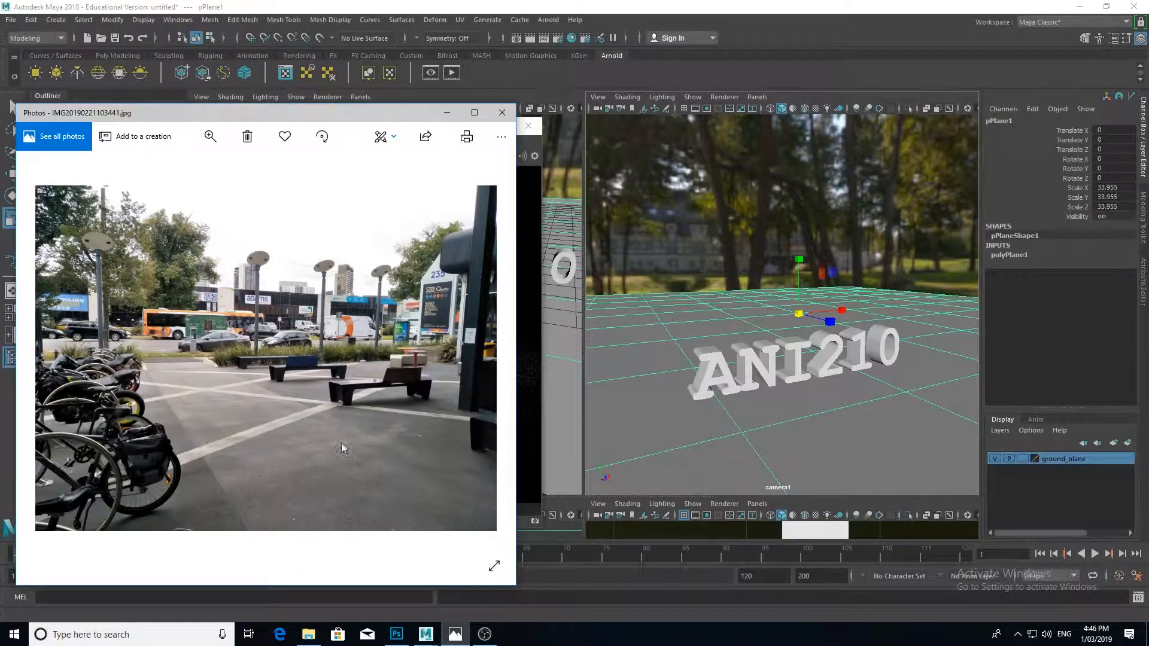
pyautogui.click(308, 634)
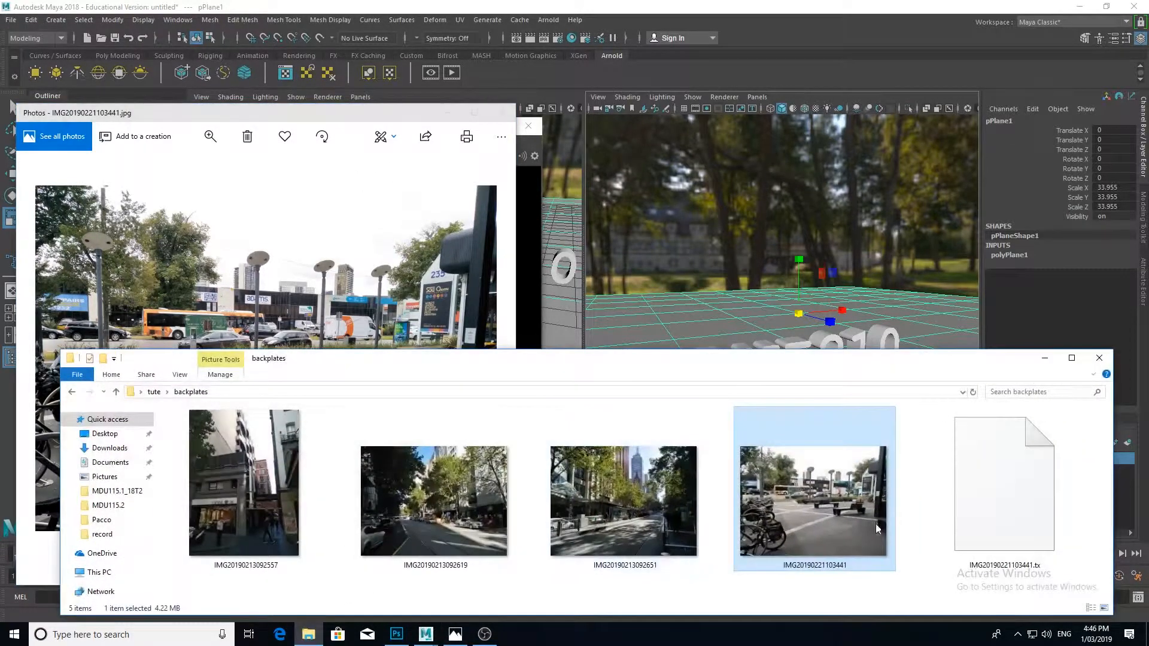
pyautogui.rightClick(817, 508)
pyautogui.click(849, 495)
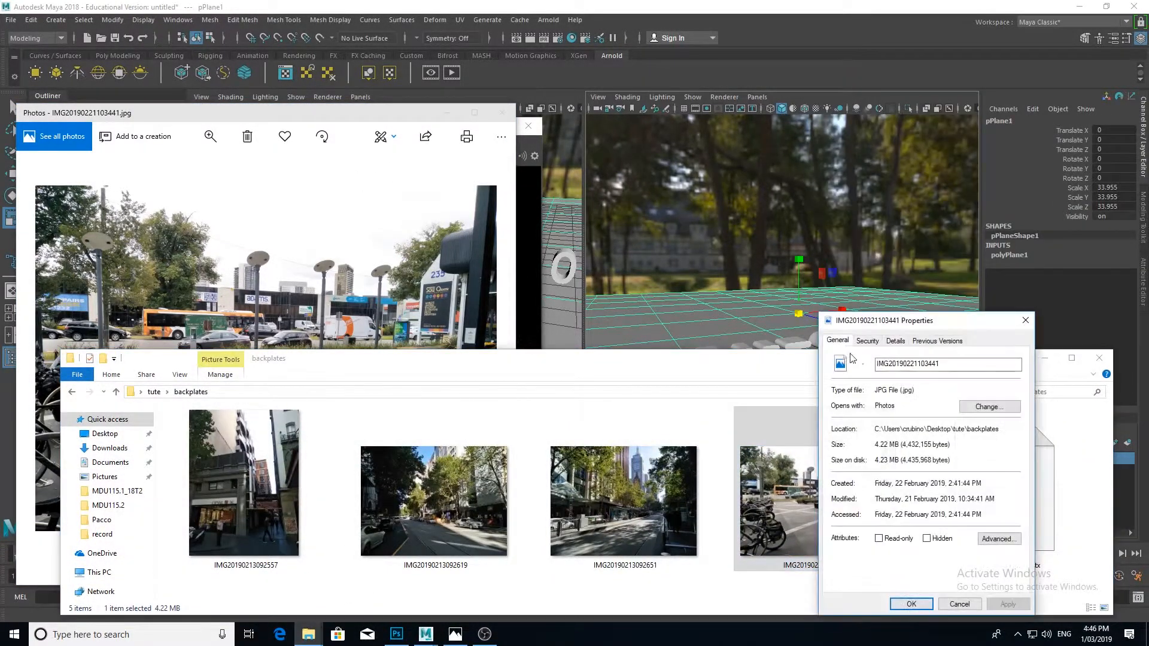
pyautogui.click(895, 341)
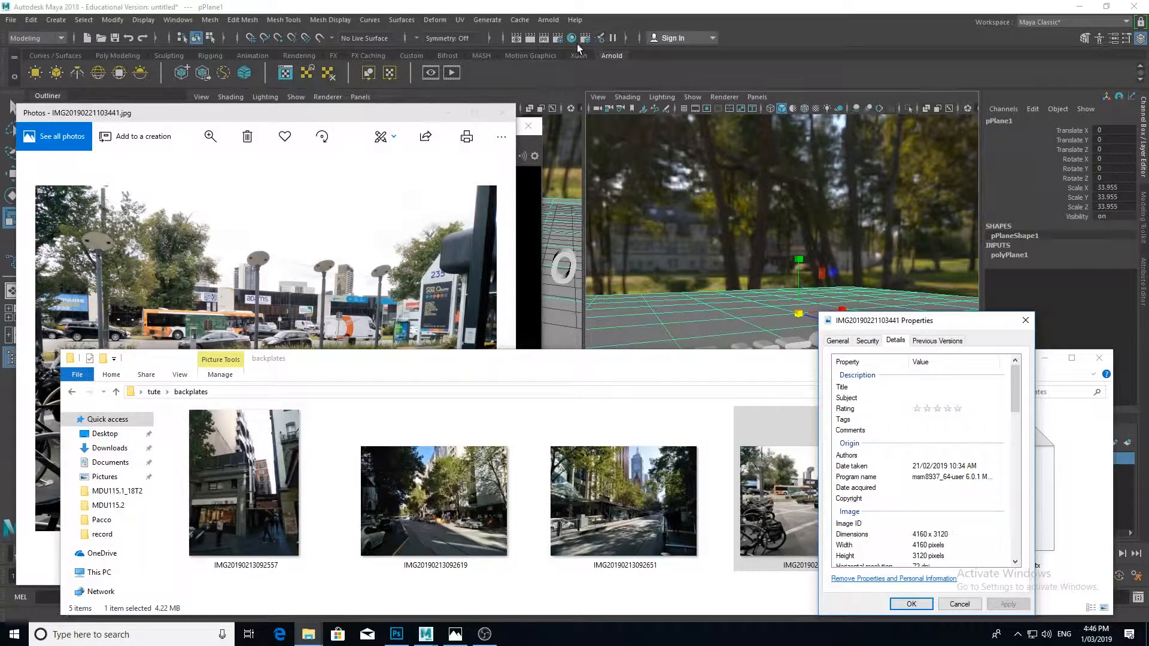
# Set the render image size to 4160 x 3120 pixels to match the backplate photo
pyautogui.click(560, 38)
pyautogui.click(560, 38)
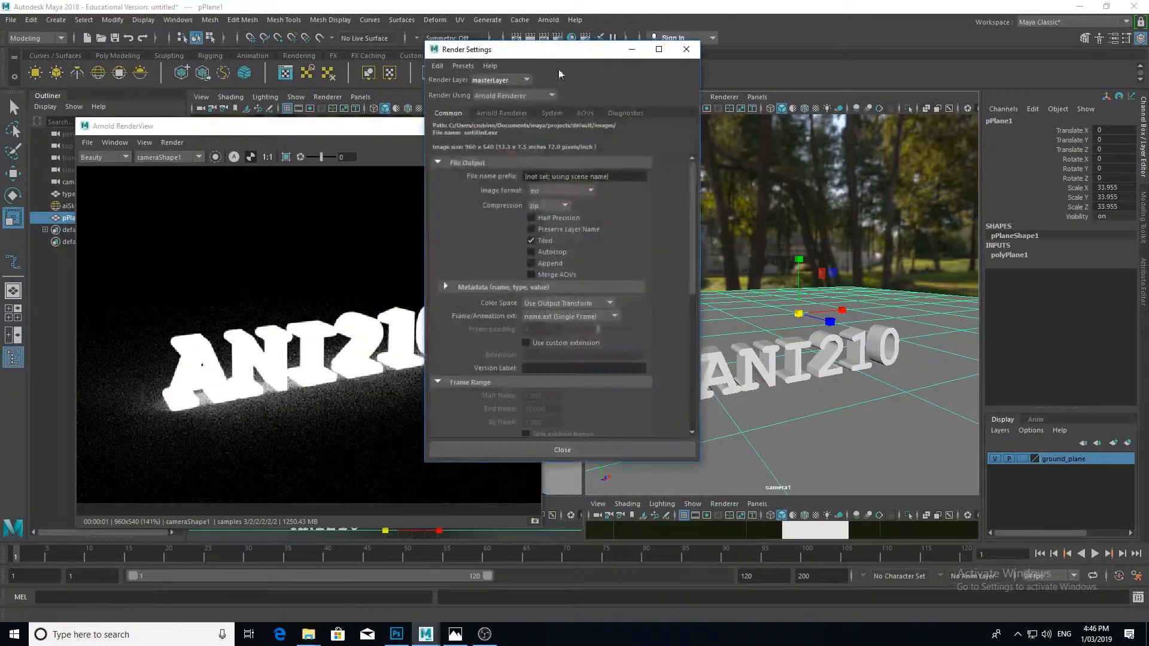
pyautogui.scroll(-7, 620, 334)
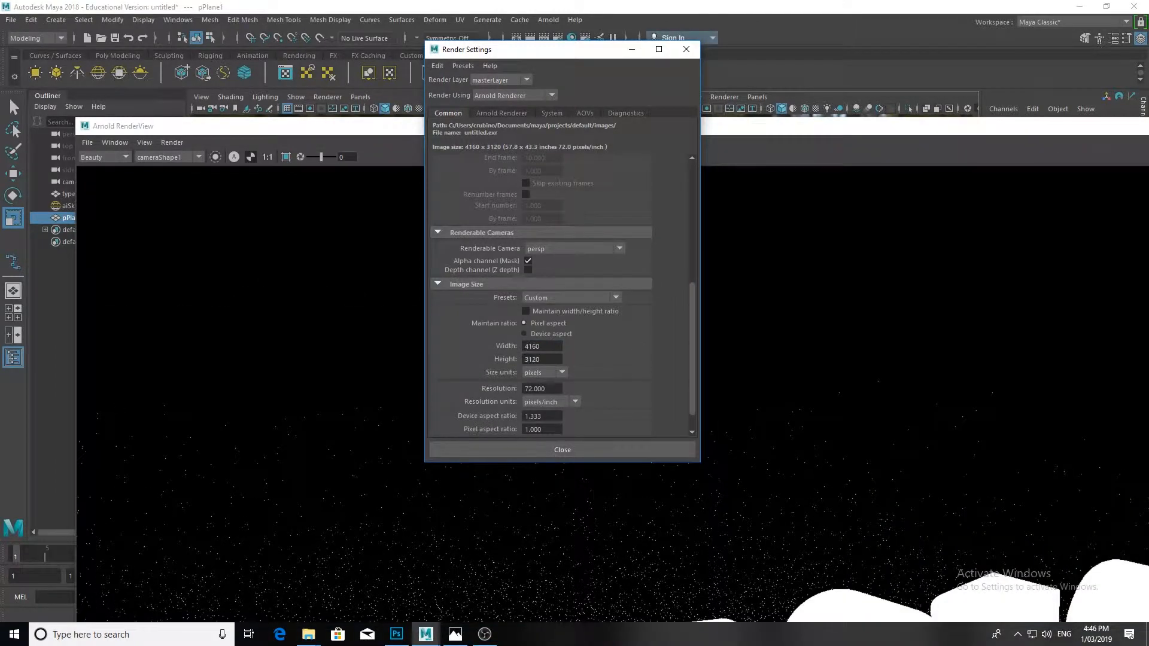
pyautogui.click(455, 634)
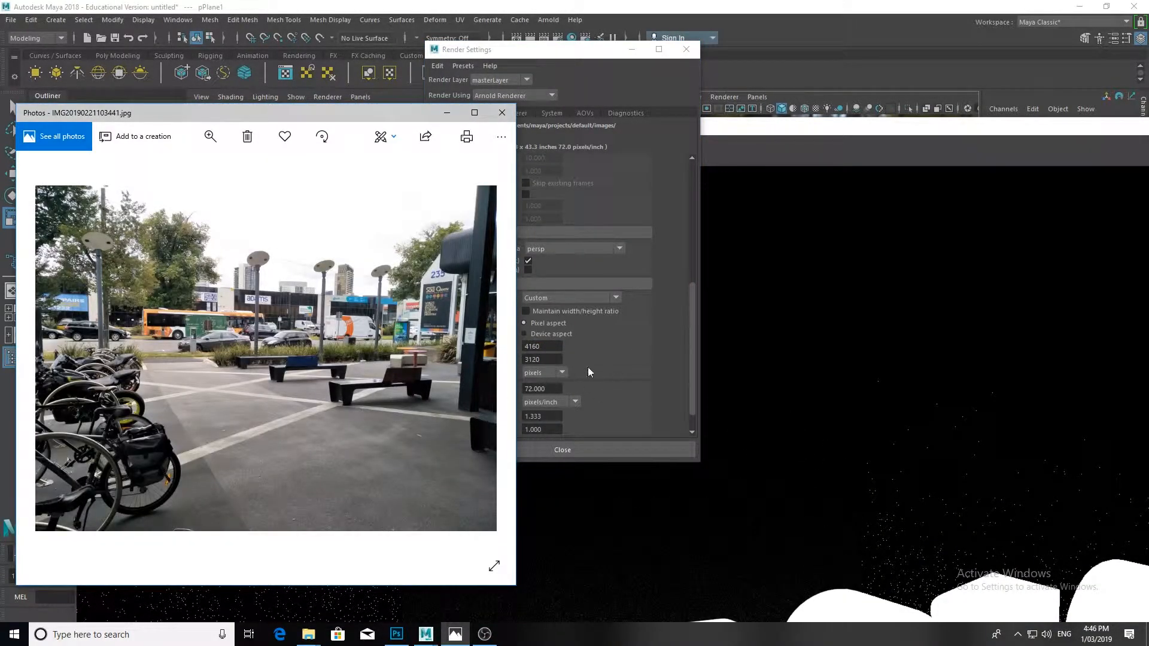
pyautogui.click(614, 353)
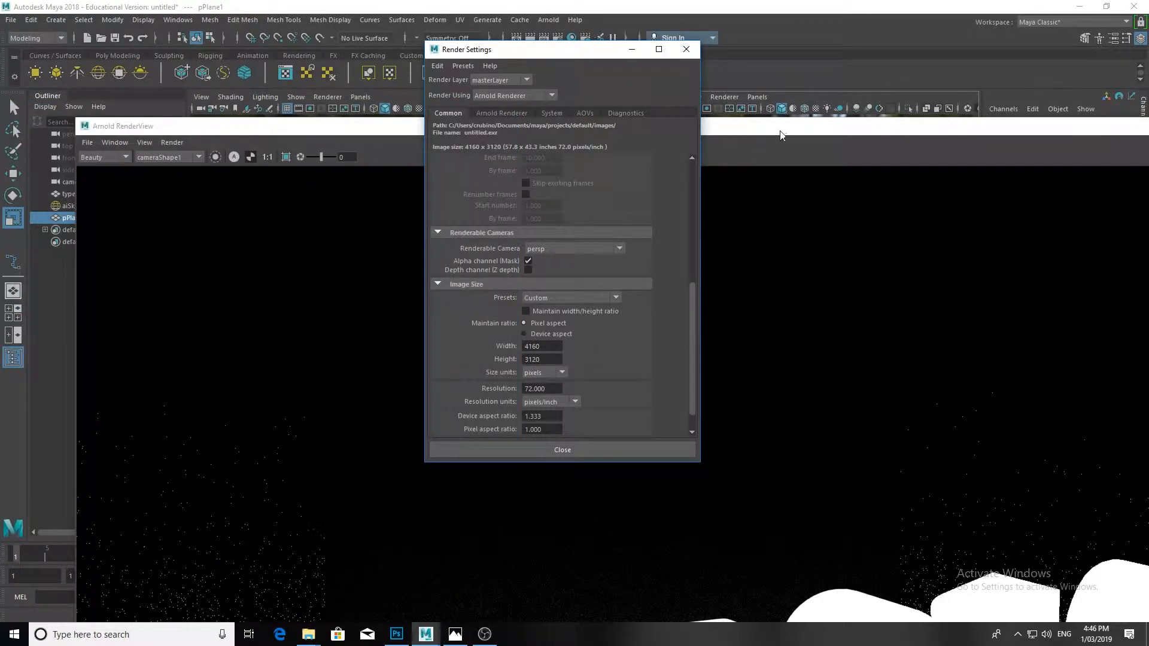
# Resize and reposition the Arnold RenderView window to fit on screen, and inspect the full-resolution alpha of the text
pyautogui.click(780, 135)
pyautogui.moveTo(780, 135); pyautogui.dragTo(735, 98)
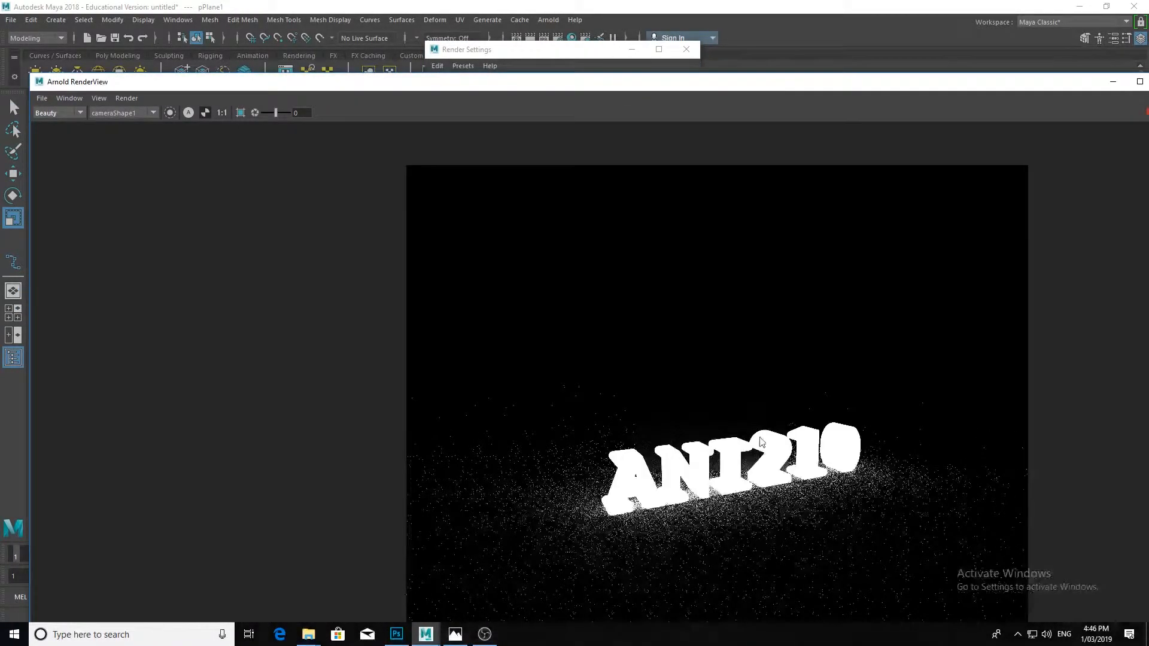
pyautogui.scroll(-2, 754, 484)
pyautogui.scroll(5, 753, 483)
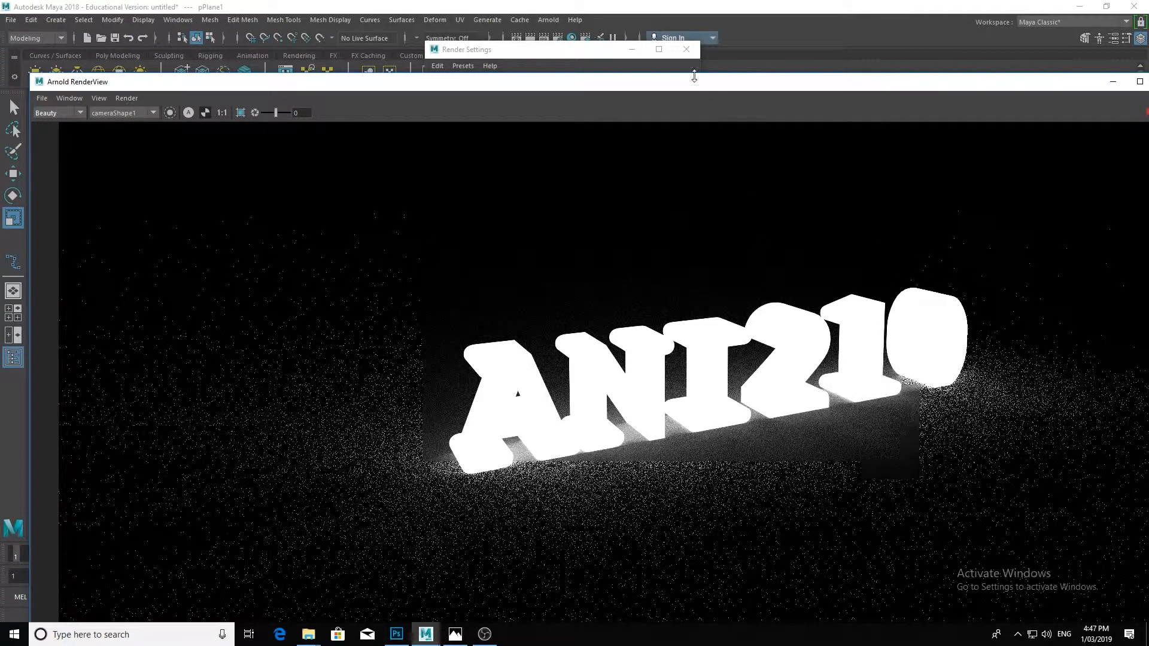
pyautogui.moveTo(30, 74); pyautogui.dragTo(368, 256)
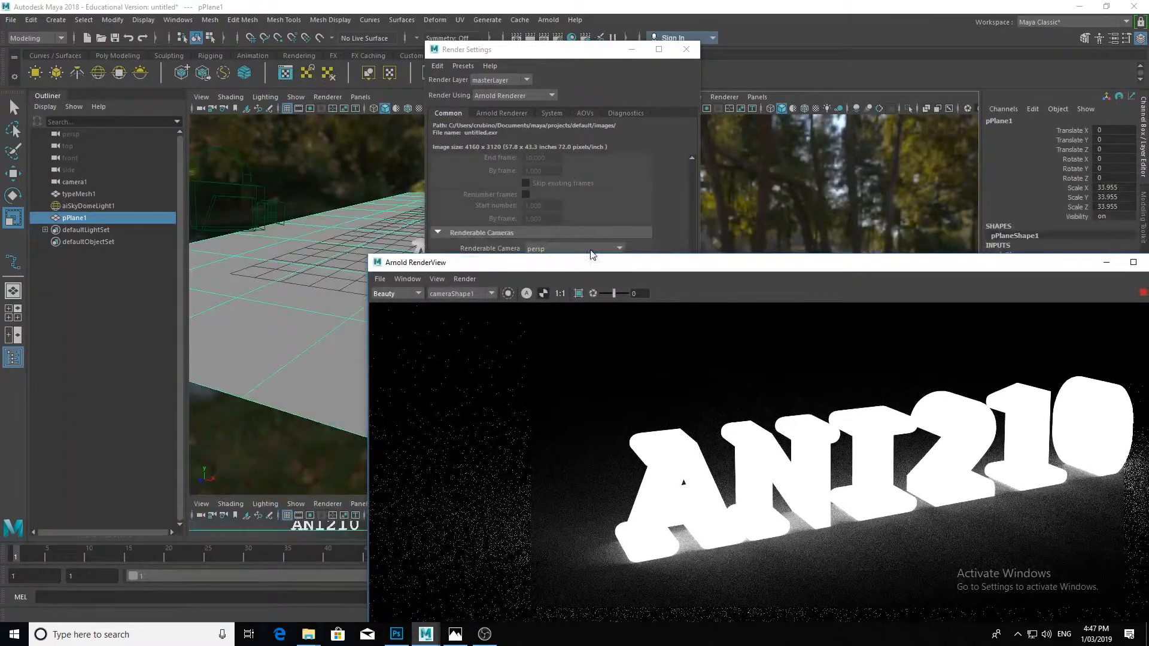
pyautogui.moveTo(591, 251); pyautogui.dragTo(388, 134)
pyautogui.moveTo(112, 122); pyautogui.dragTo(229, 181)
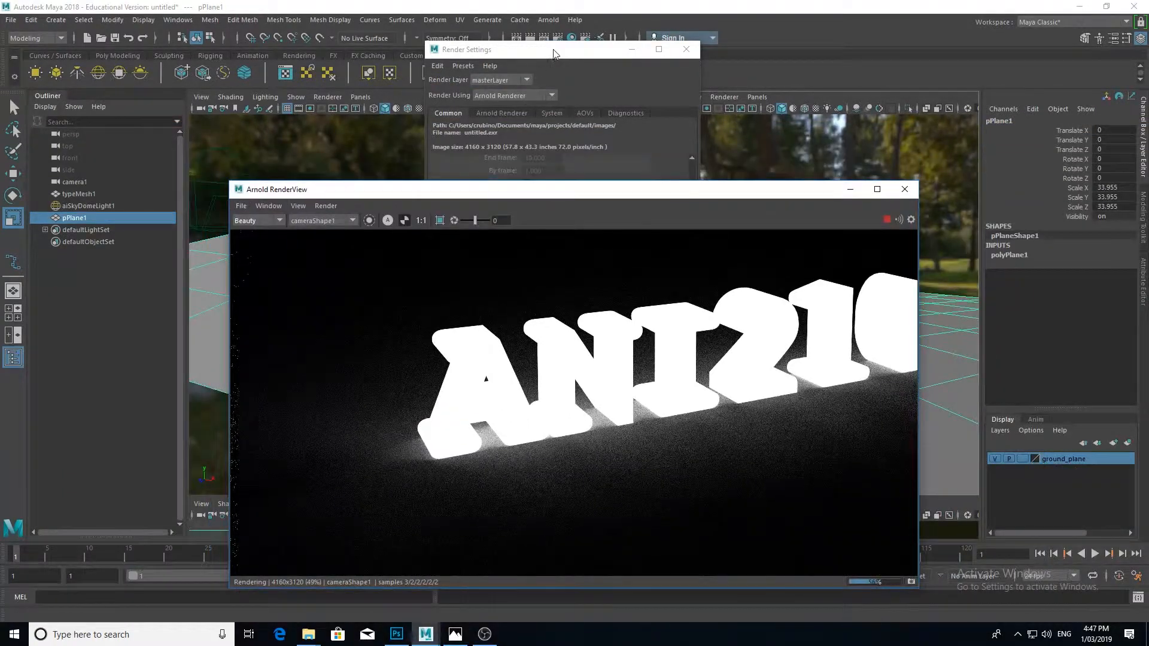
# Bring up the Arnold sampling settings and the Light Editor, and set the sky dome light's samples to 3
pyautogui.moveTo(553, 54); pyautogui.dragTo(947, 69)
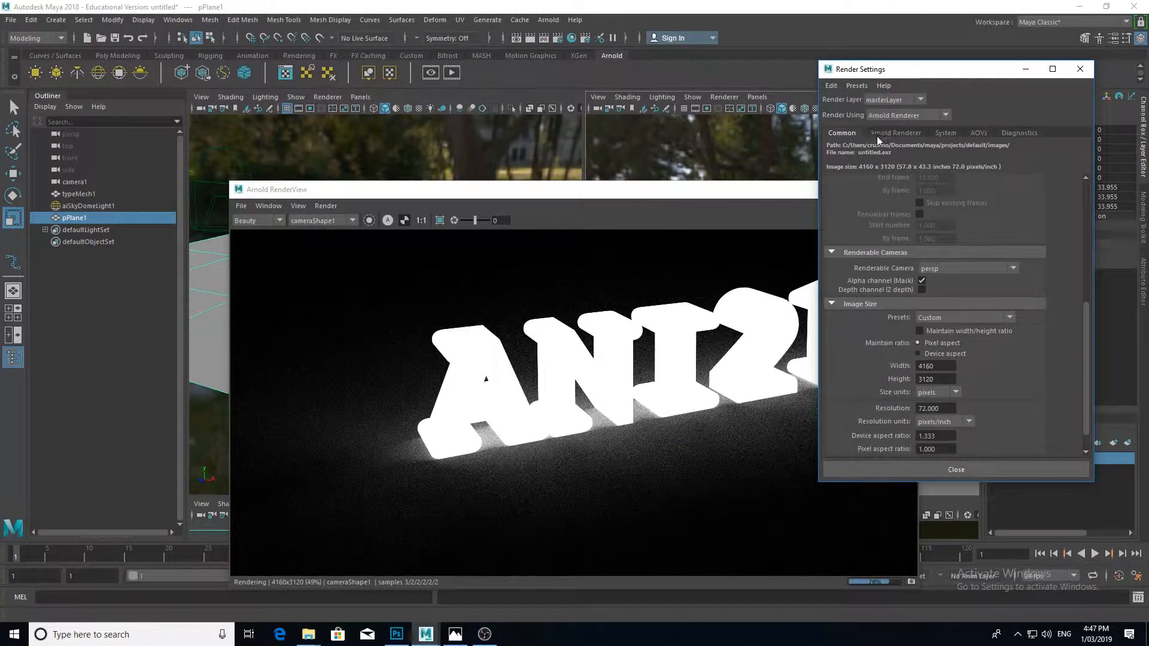
pyautogui.click(892, 133)
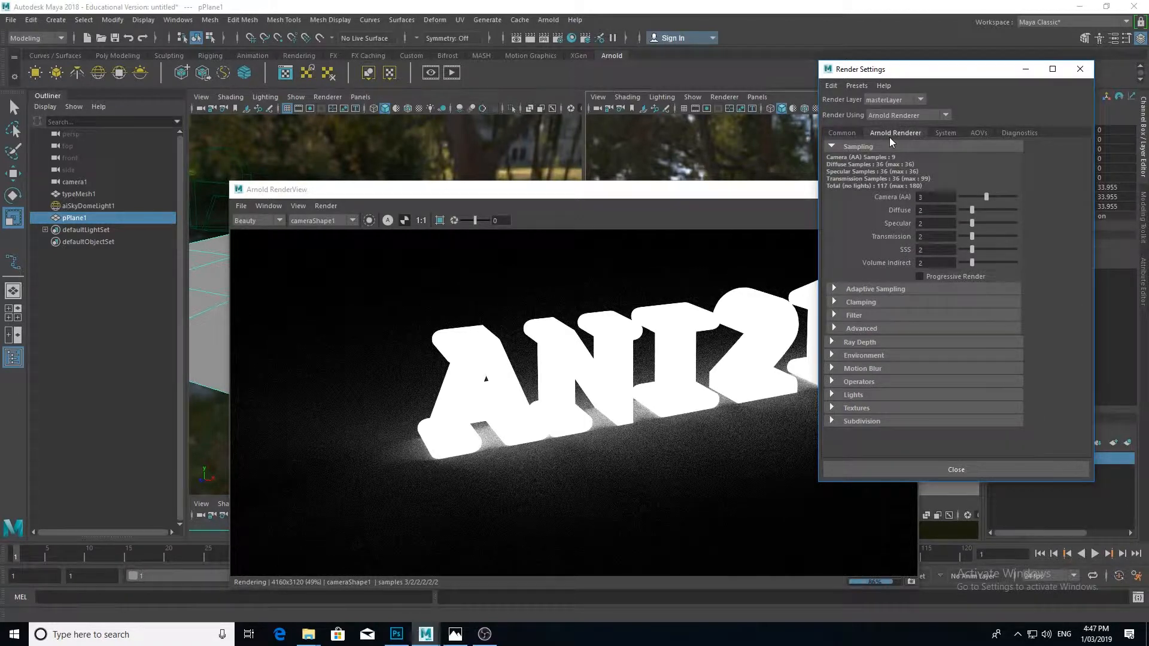
pyautogui.click(602, 37)
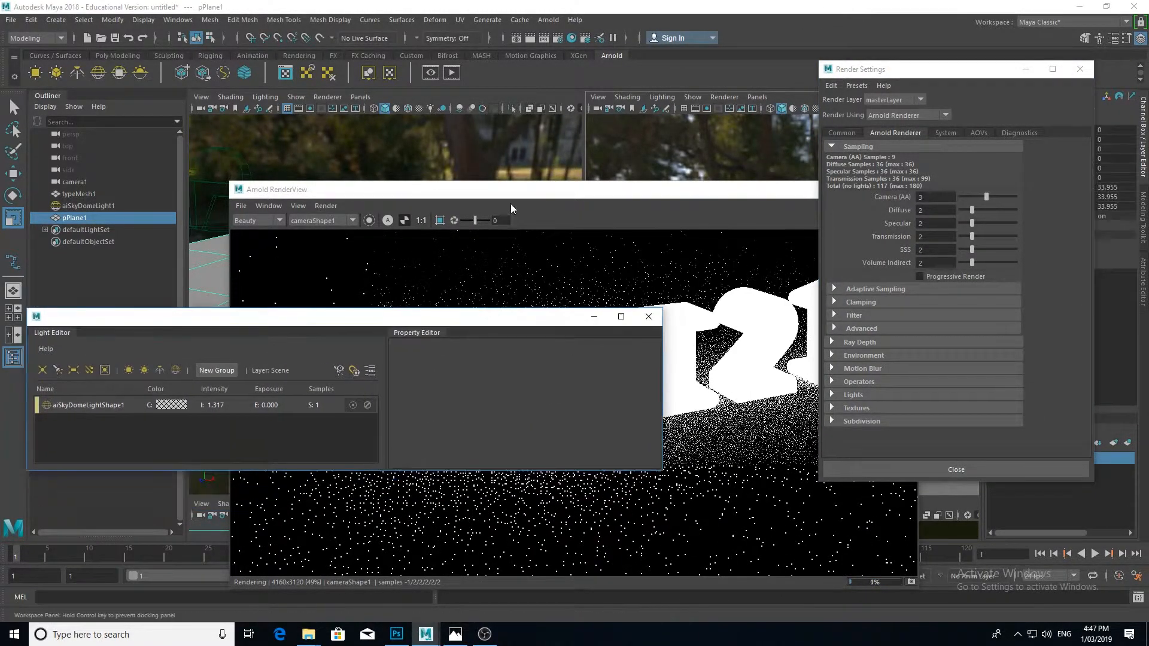
pyautogui.moveTo(478, 322); pyautogui.dragTo(467, 87)
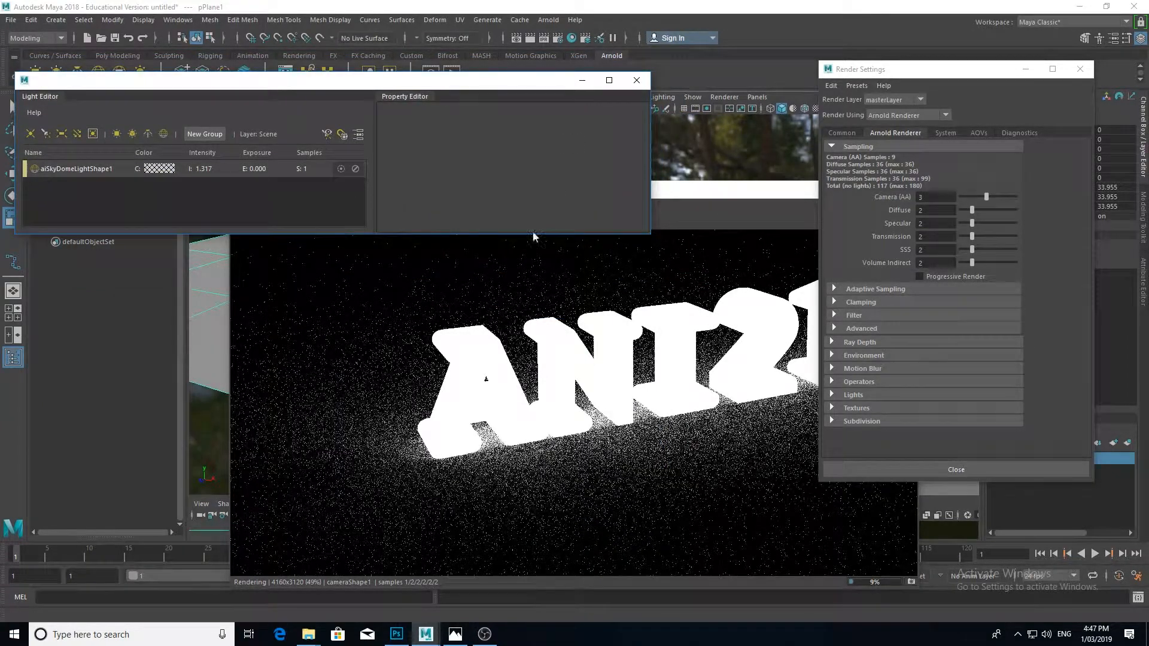
pyautogui.click(219, 170)
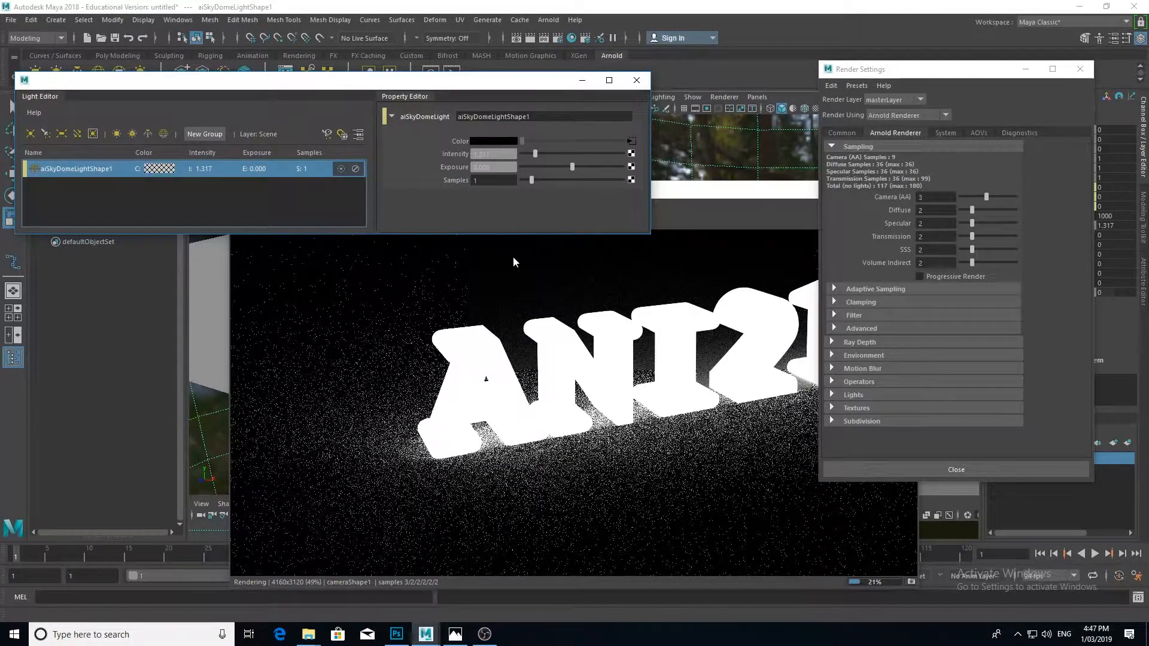
pyautogui.doubleClick(490, 181)
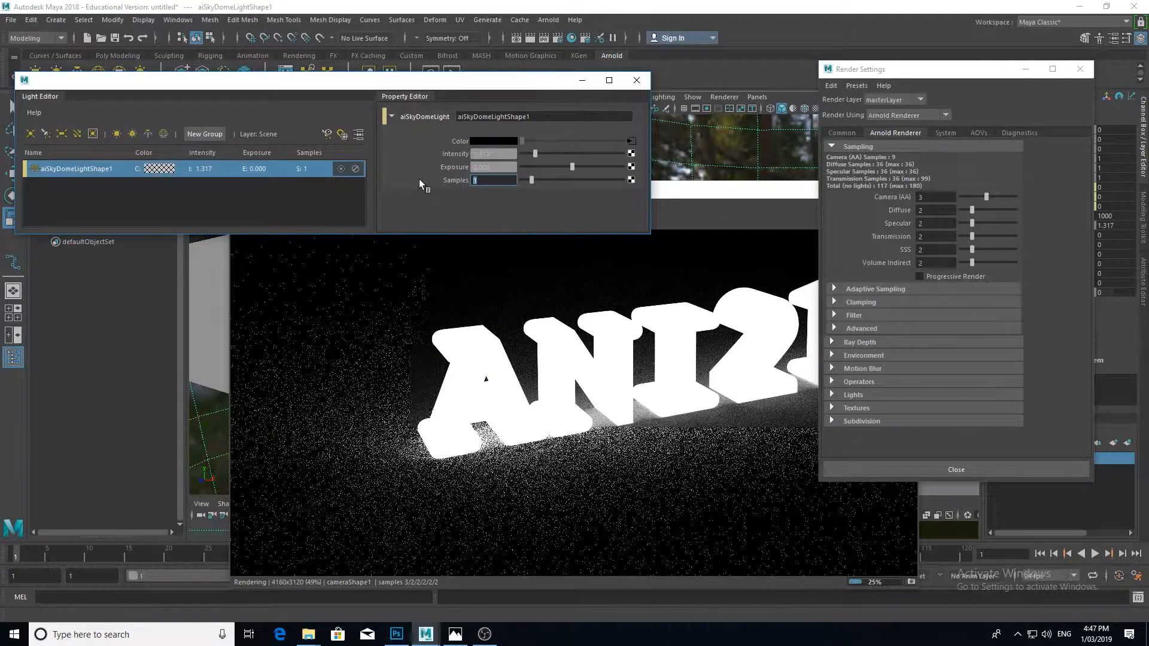
pyautogui.write('3')
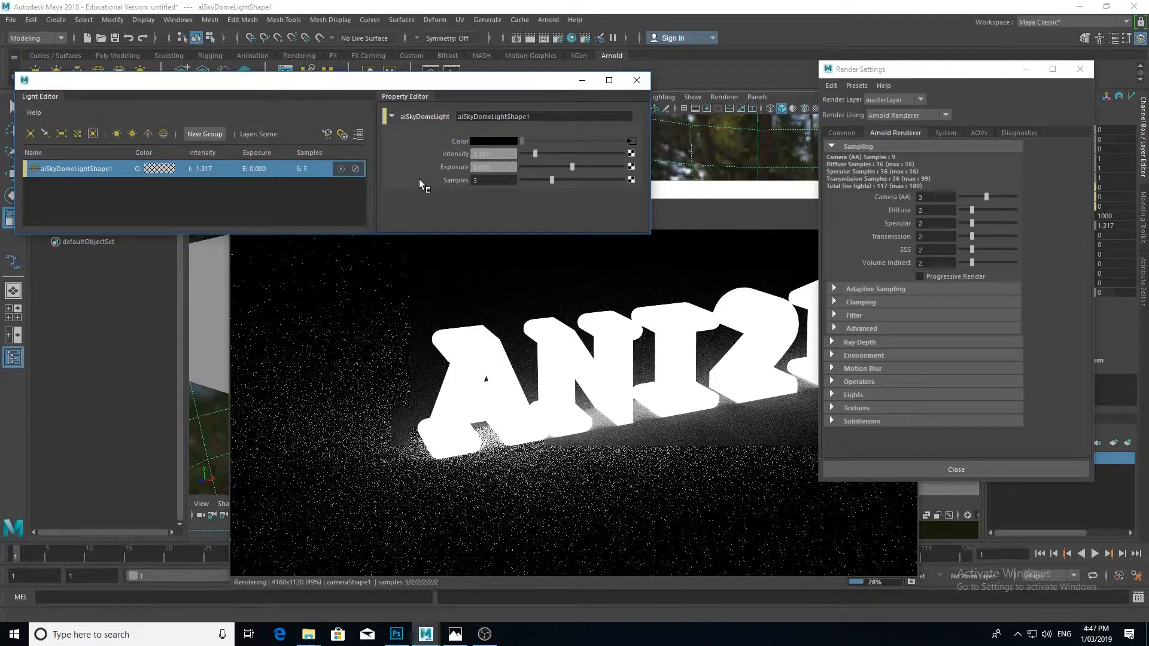
pyautogui.press('Return')
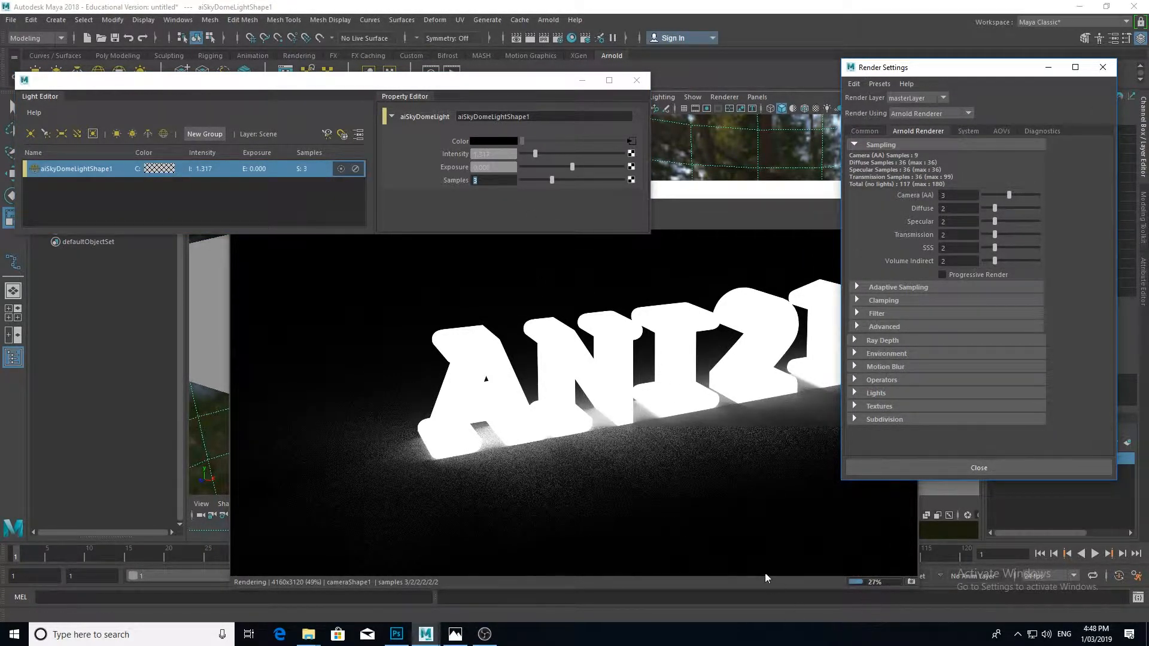
# Raise the Arnold sampling to Camera (AA) 4, Diffuse 3, Specular 3 and Volume Indirect 3
pyautogui.click(950, 195)
pyautogui.write('4')
pyautogui.press('Return')
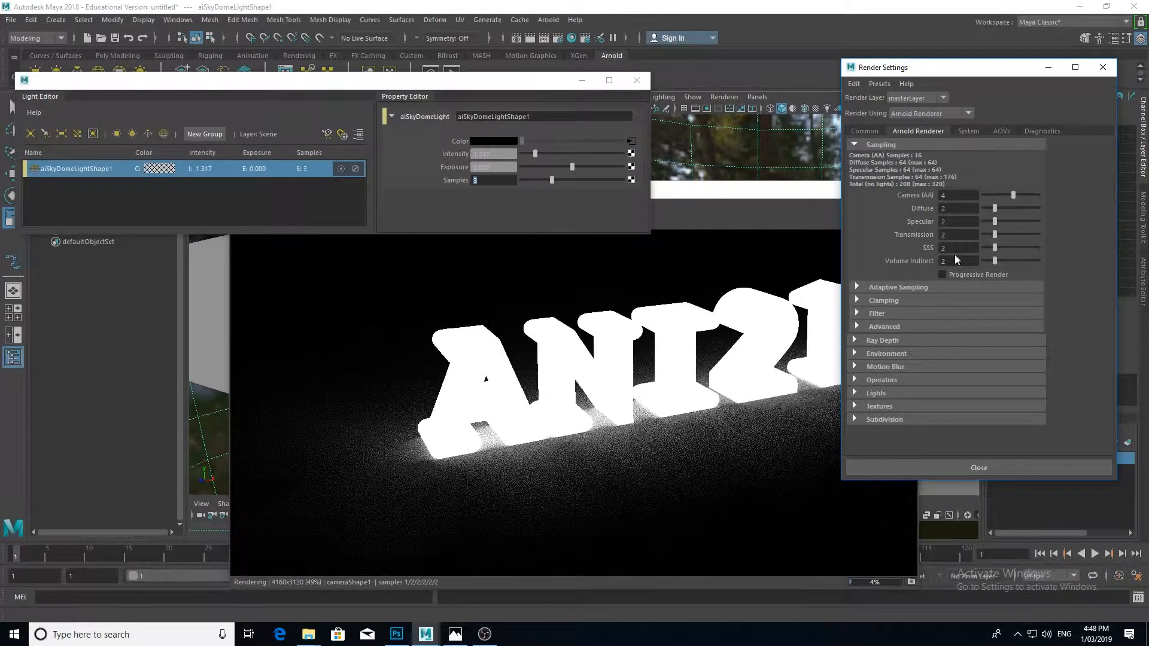
pyautogui.doubleClick(956, 221)
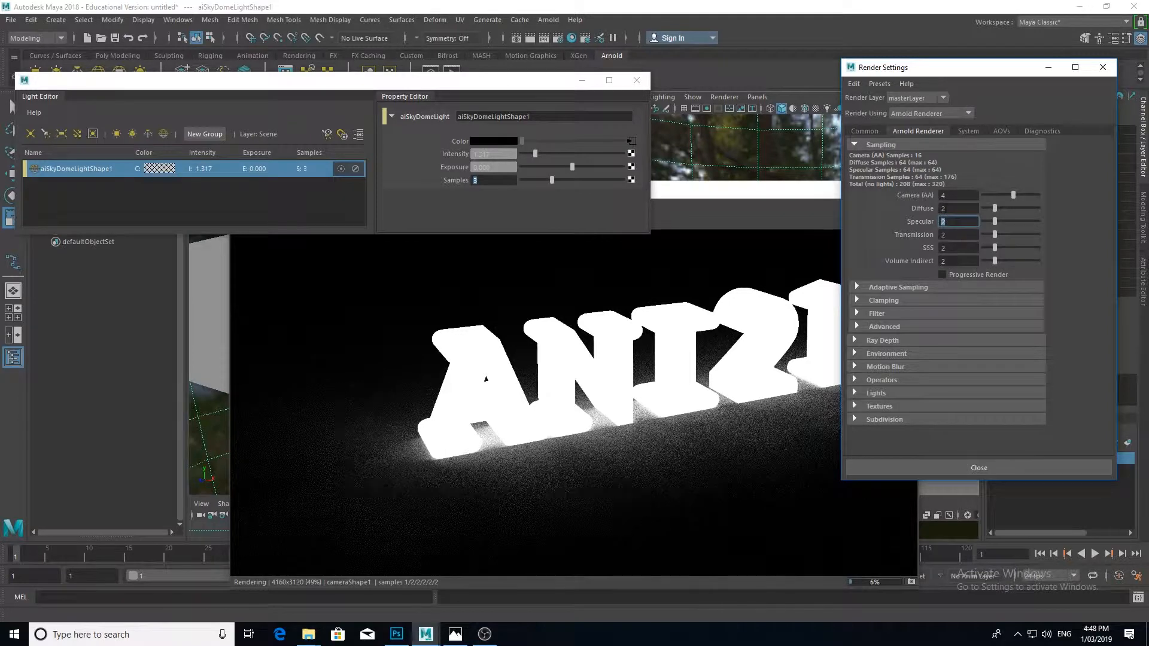
pyautogui.doubleClick(943, 209)
pyautogui.write('3')
pyautogui.doubleClick(947, 221)
pyautogui.write('3')
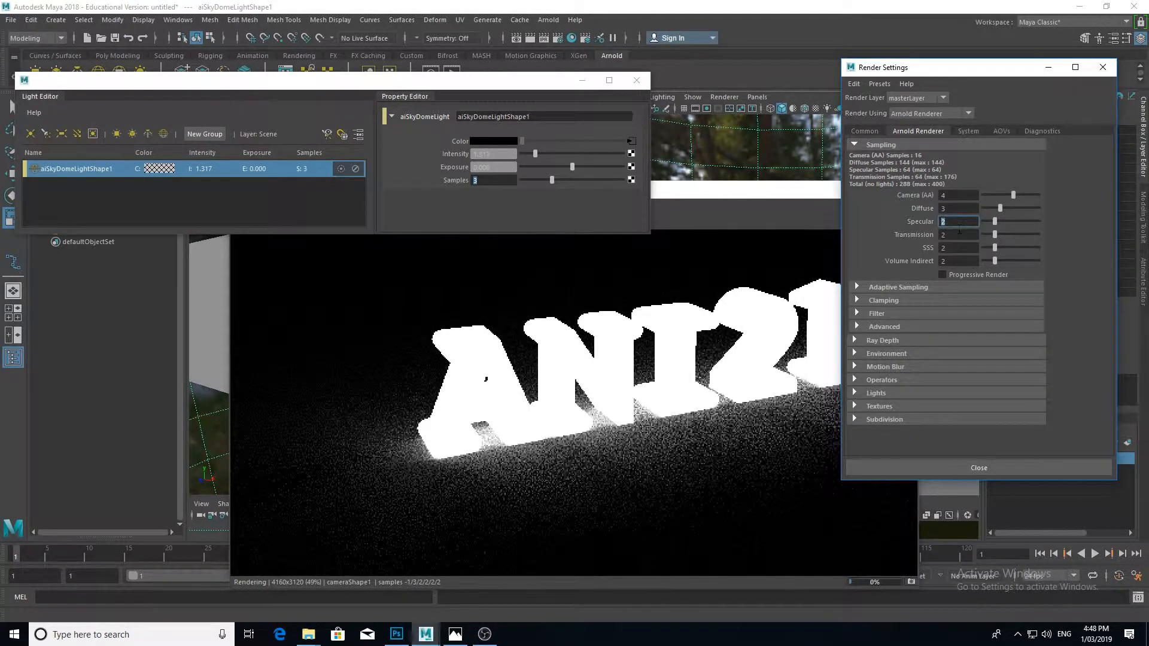
pyautogui.doubleClick(950, 261)
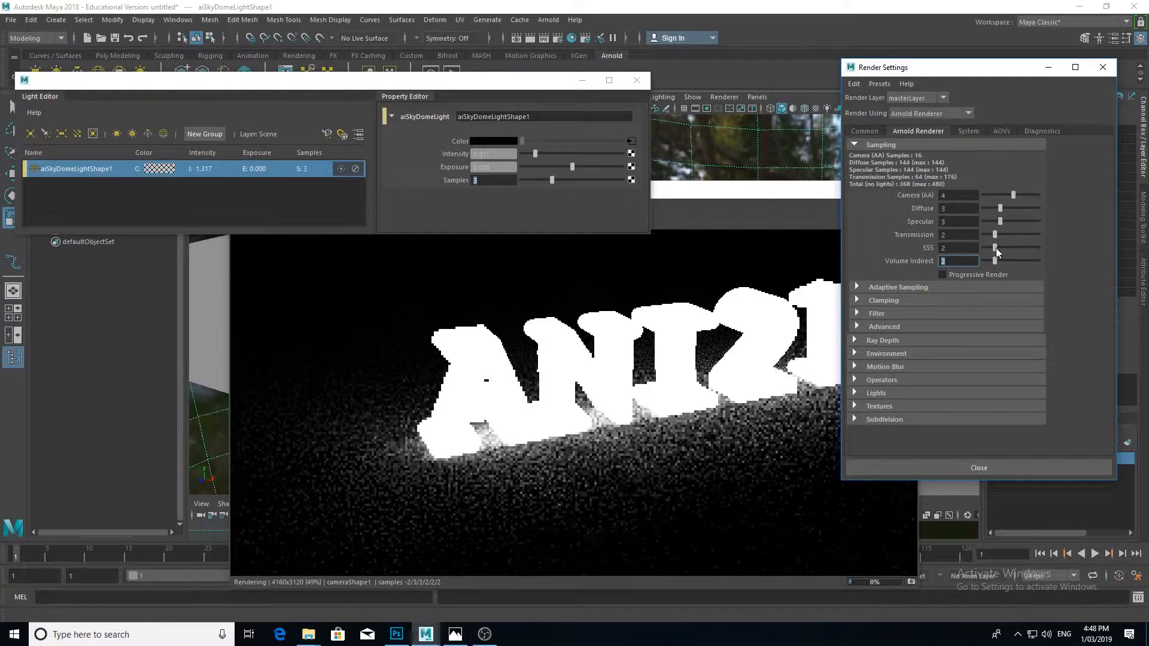
pyautogui.write('3')
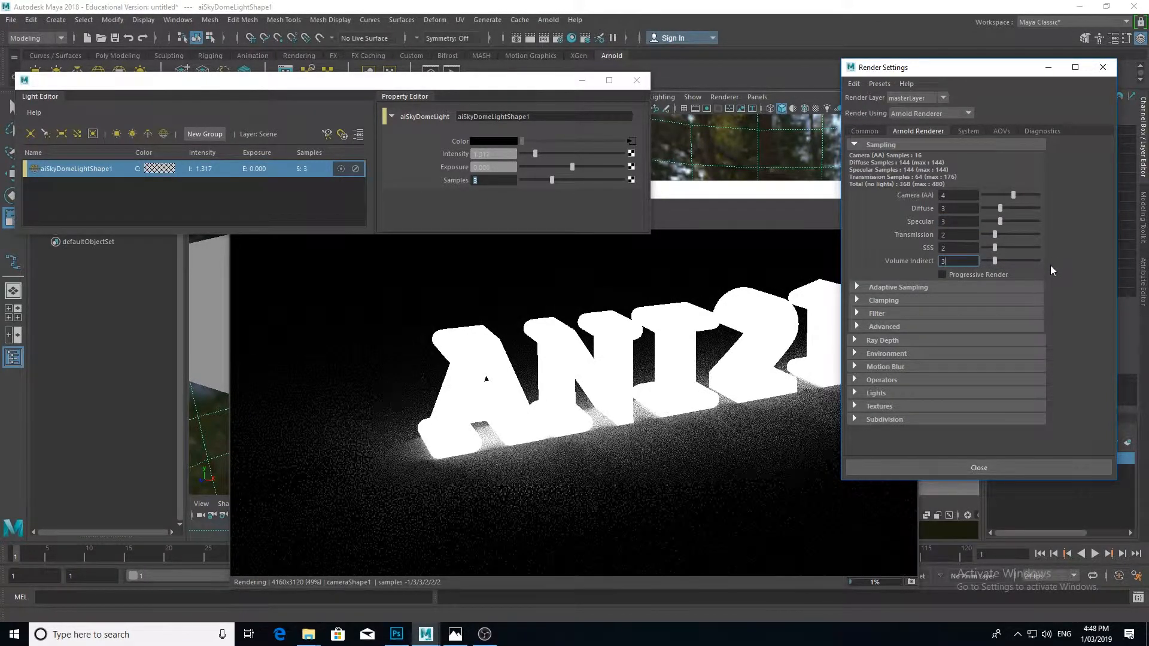
pyautogui.press('Return')
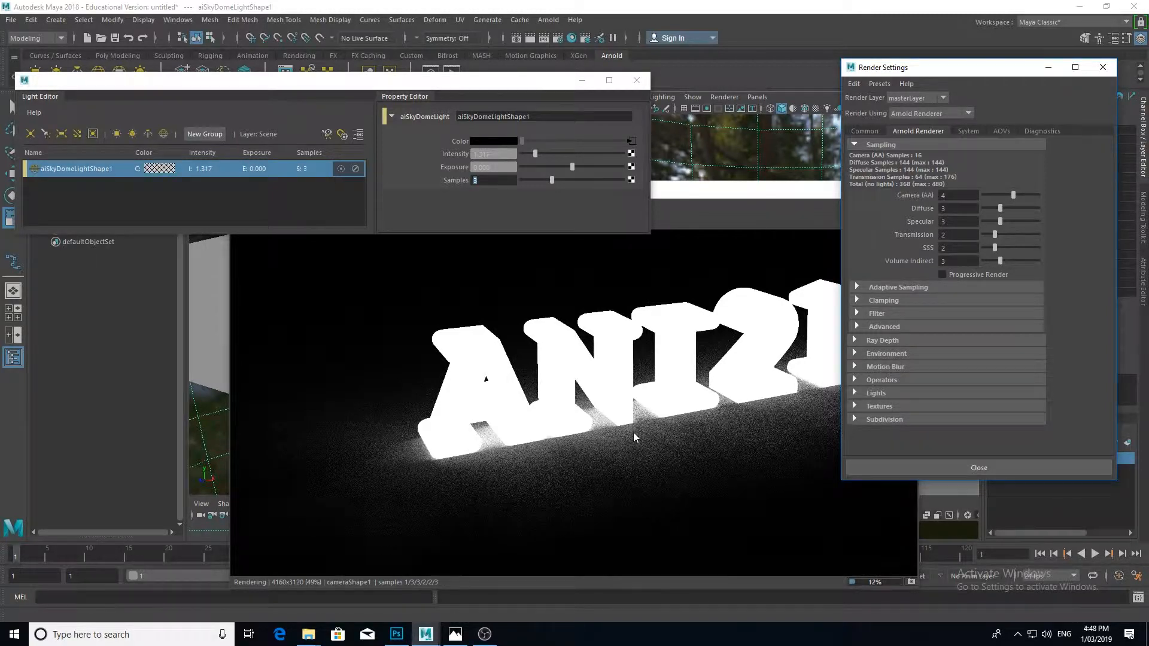
# Open the Save Image As dialog for the rendered image in the Arnold RenderView
pyautogui.click(679, 196)
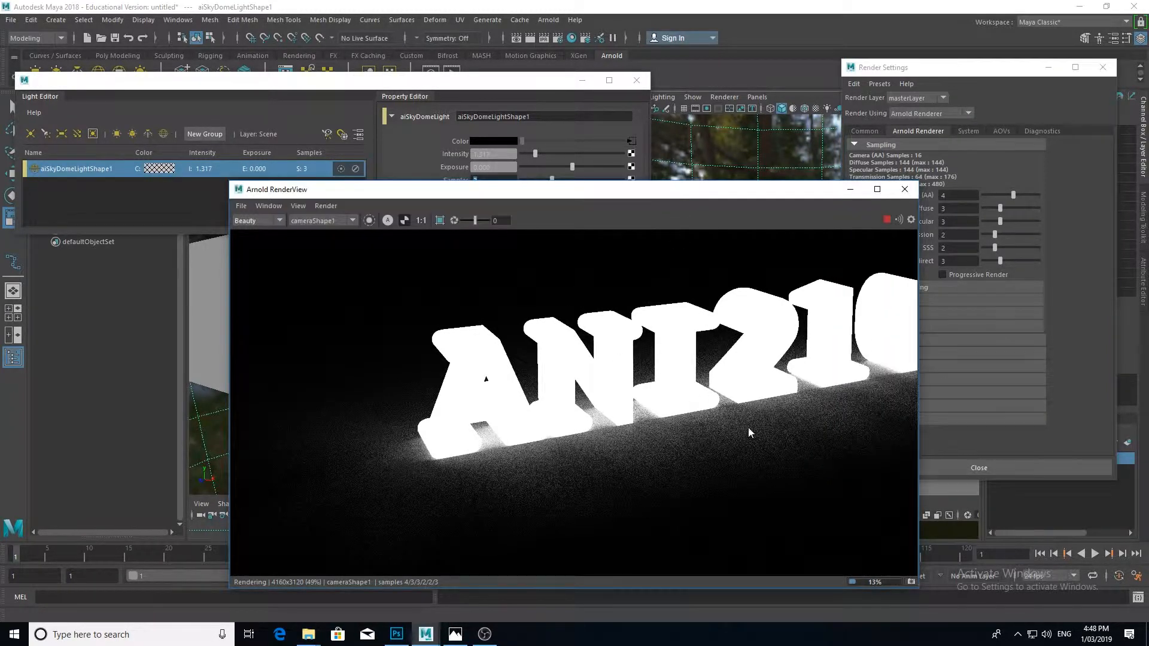
pyautogui.click(241, 206)
pyautogui.click(264, 218)
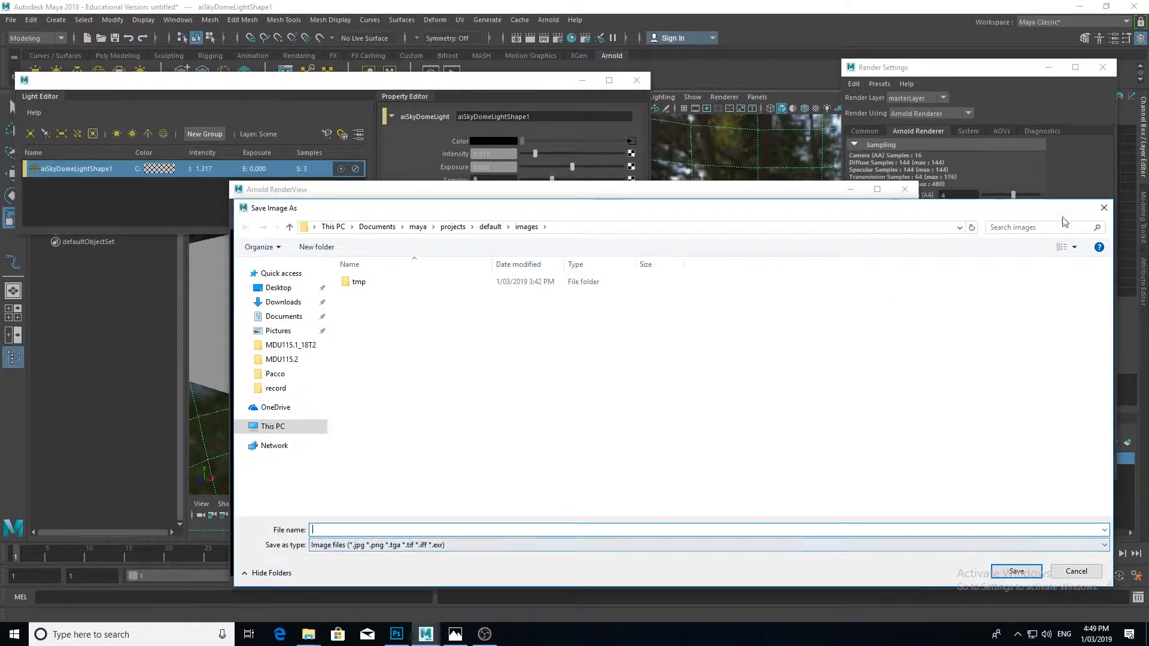
pyautogui.moveTo(1063, 215); pyautogui.dragTo(1014, 213)
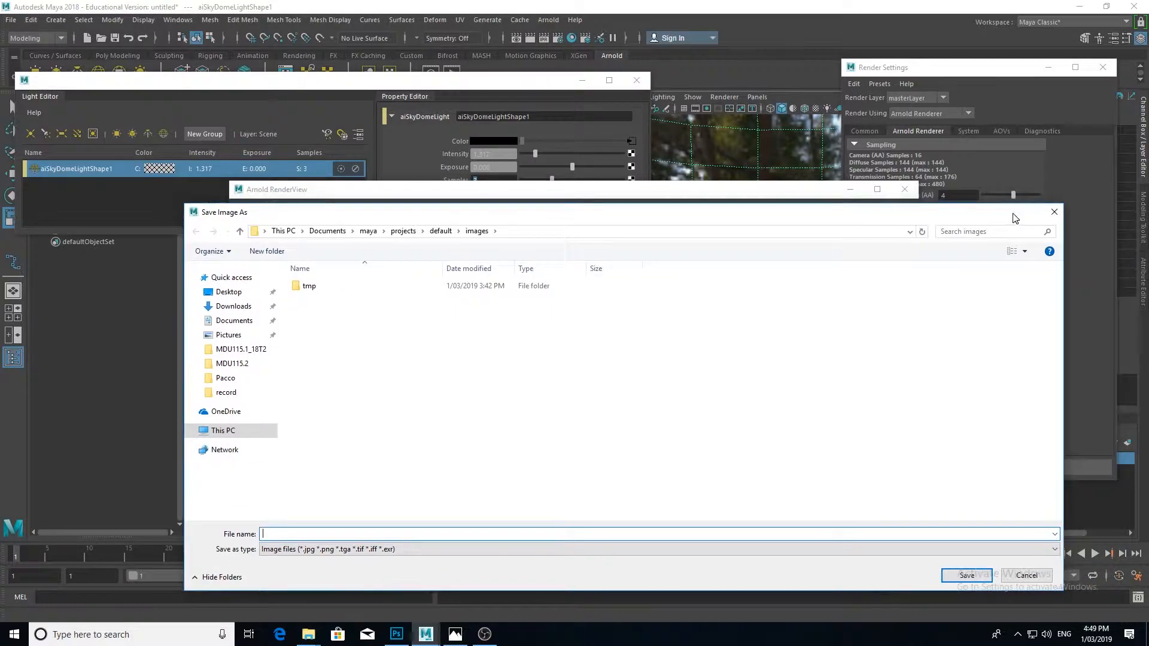
# Switch to Photoshop and compare the backplate with the SAE_ANI210_v2_perspective_match layer hidden and shown
pyautogui.click(454, 634)
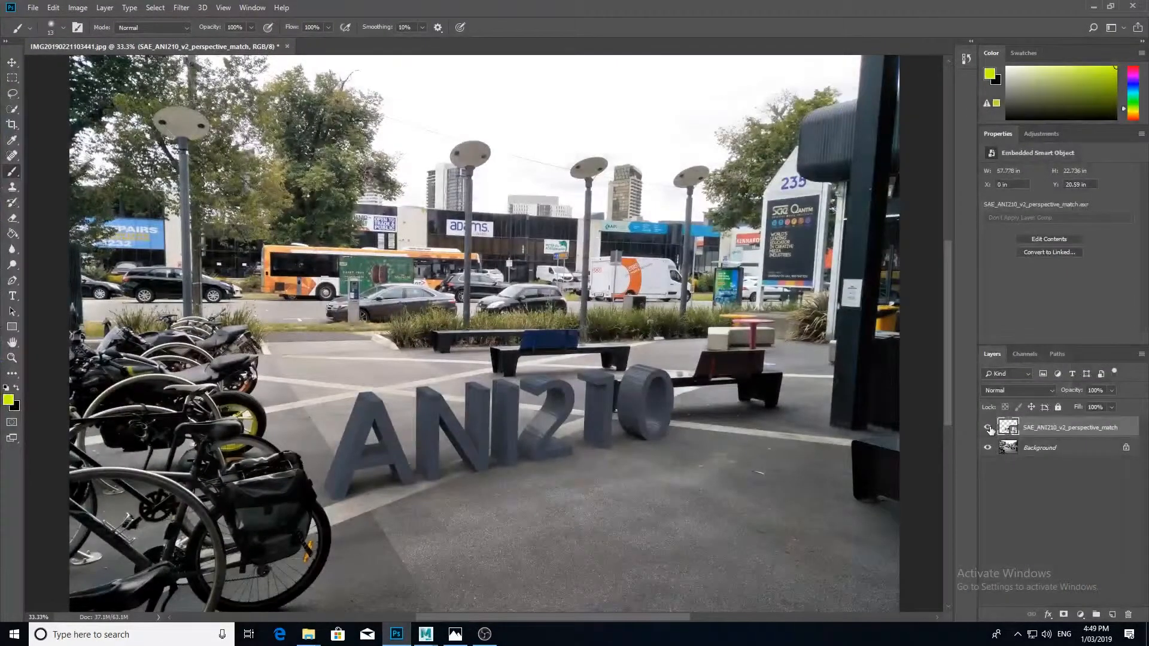
pyautogui.click(988, 427)
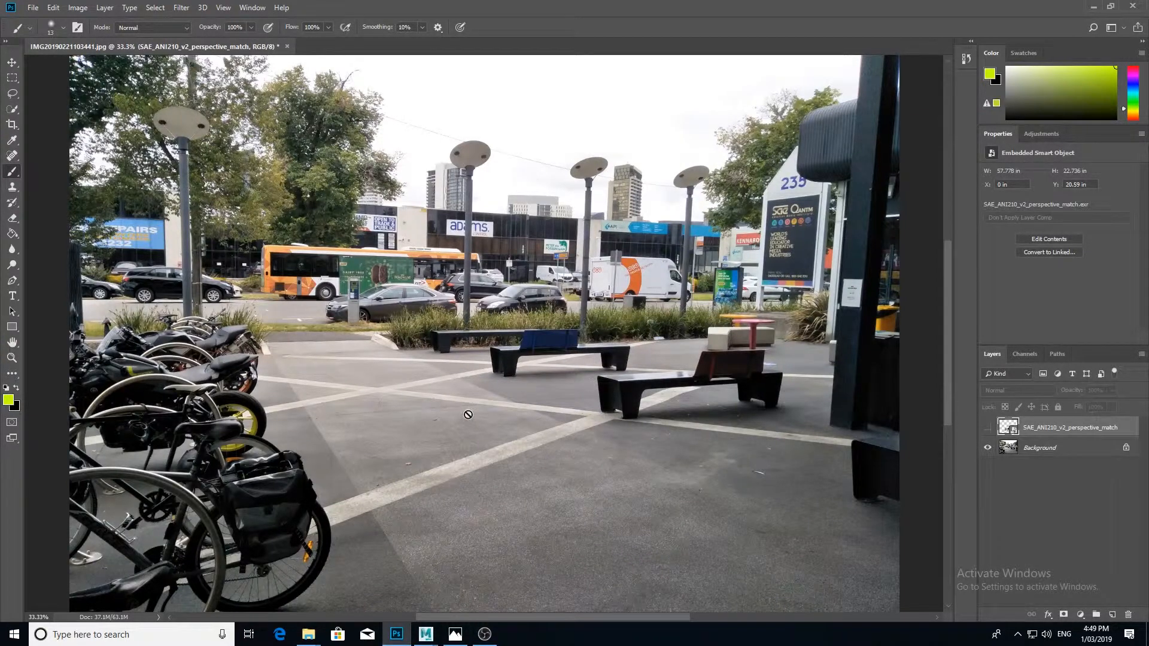
pyautogui.click(987, 427)
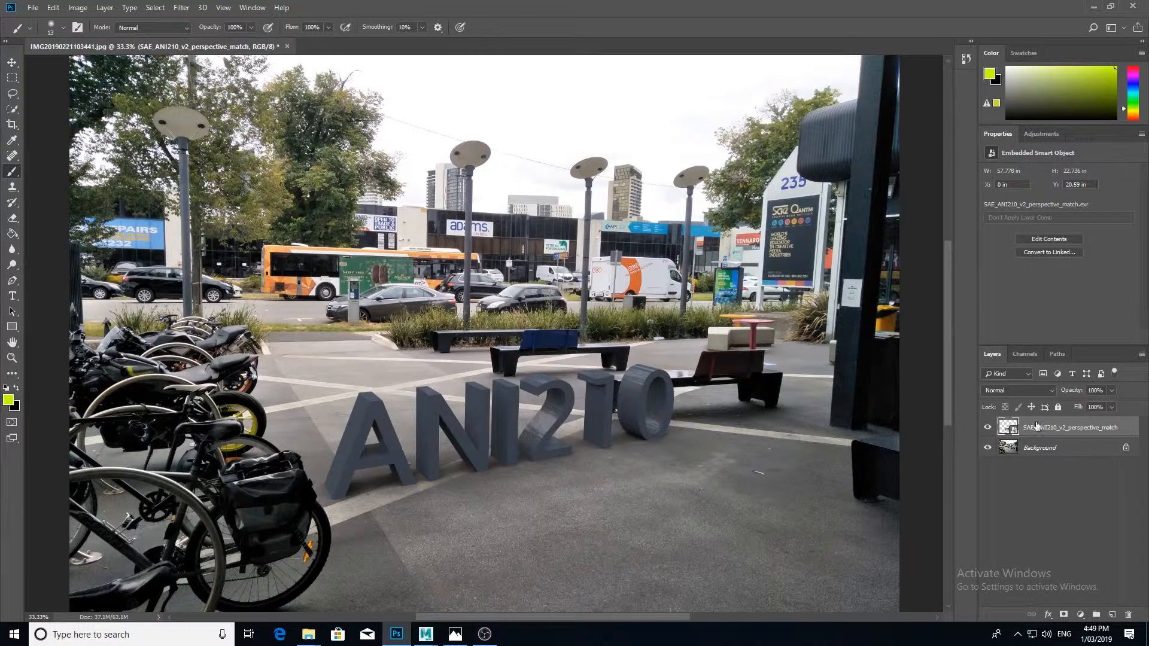
pyautogui.click(988, 427)
pyautogui.click(988, 427)
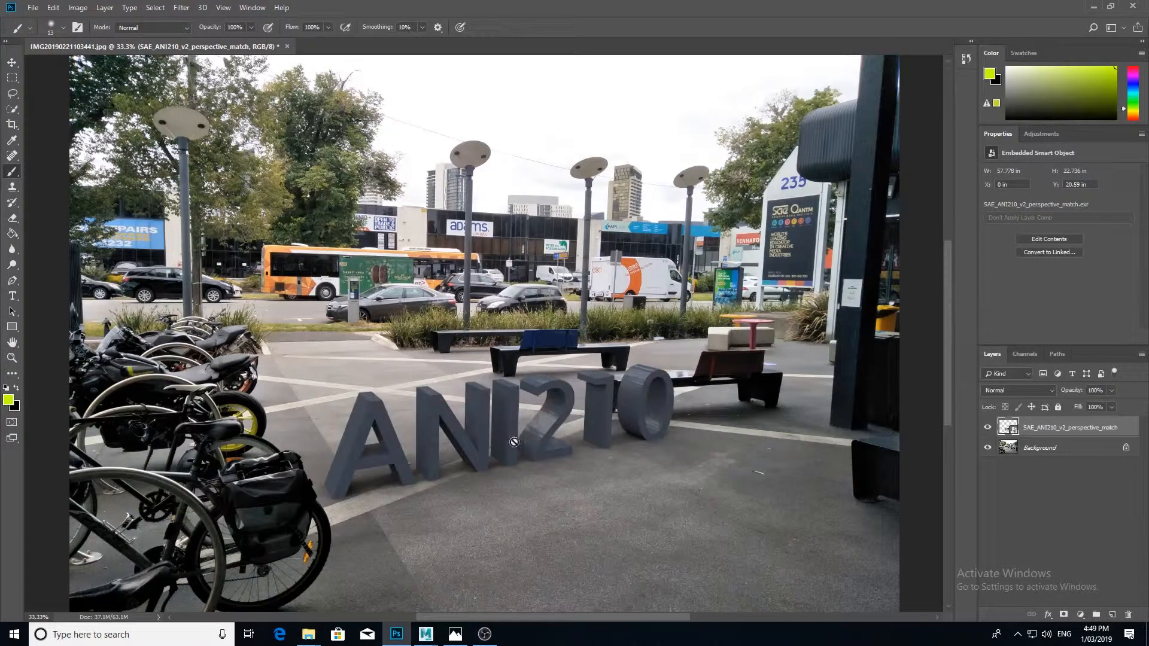